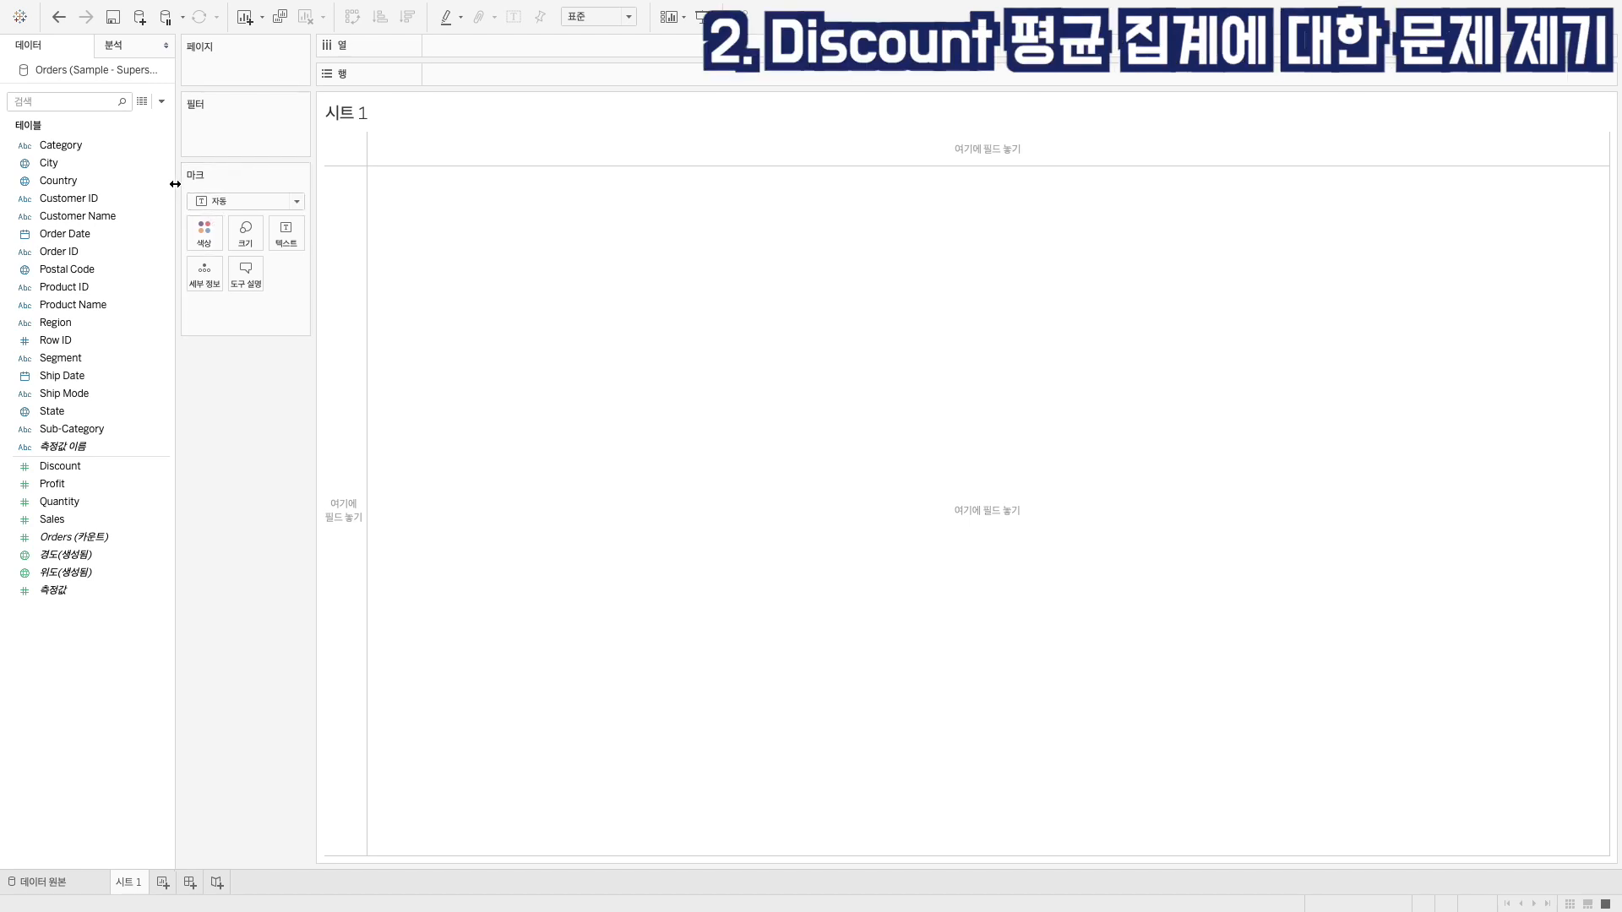
# Build a bar chart of summed Discount by Category and show the mark labels on the bars.
pyautogui.moveTo(179, 184); pyautogui.dragTo(204, 186)
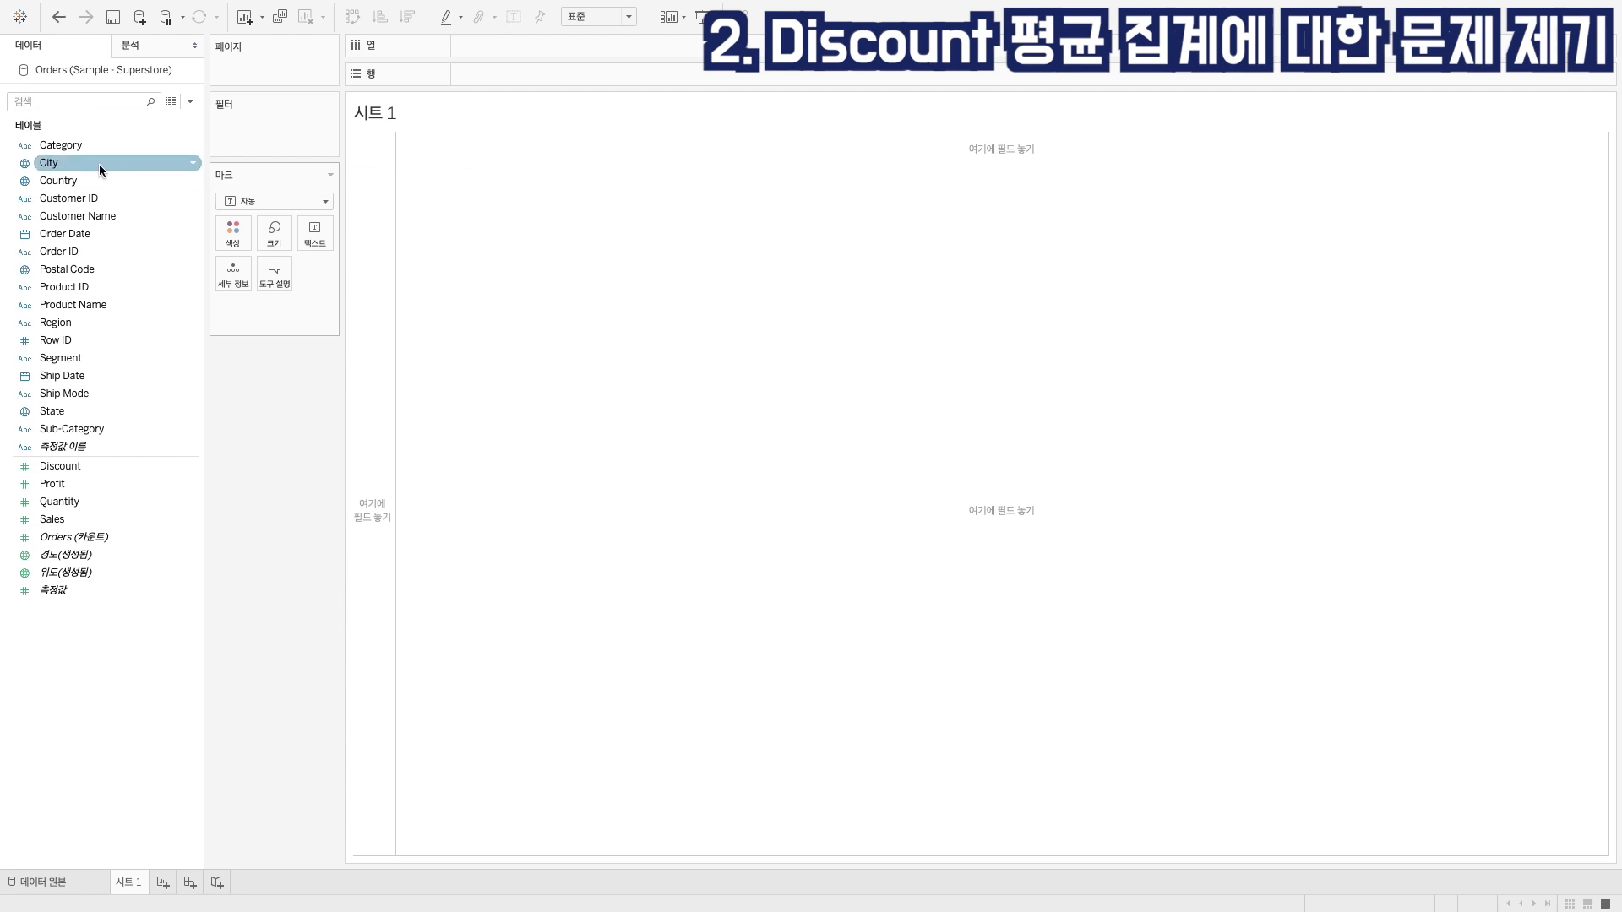
pyautogui.moveTo(84, 147); pyautogui.dragTo(437, 153)
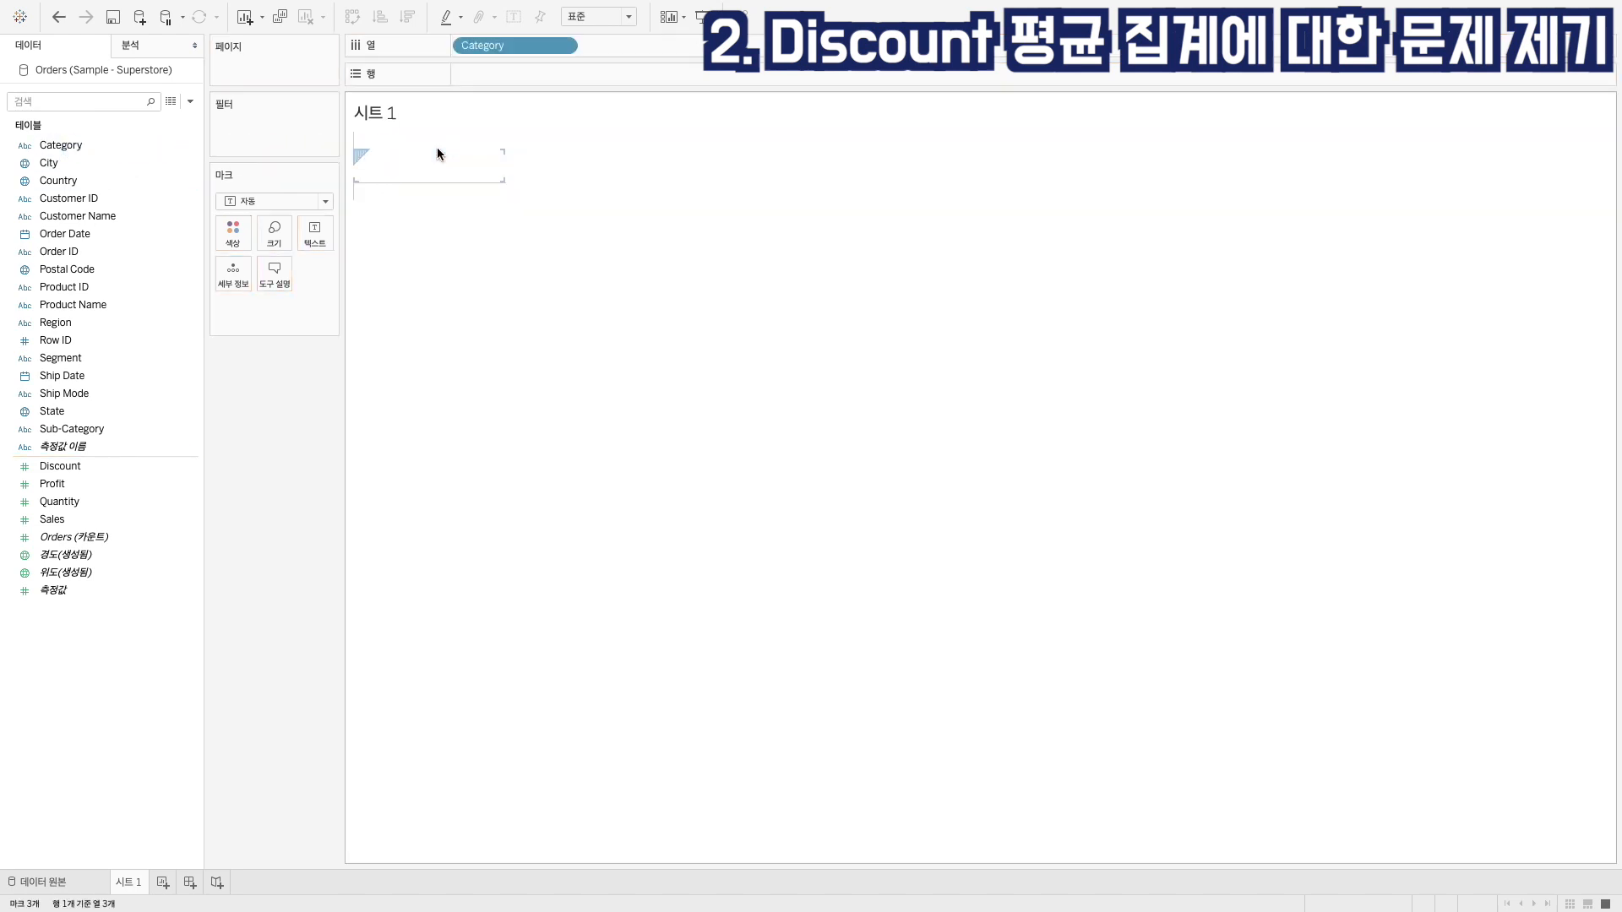
pyautogui.click(74, 471)
pyautogui.moveTo(64, 474); pyautogui.dragTo(507, 77)
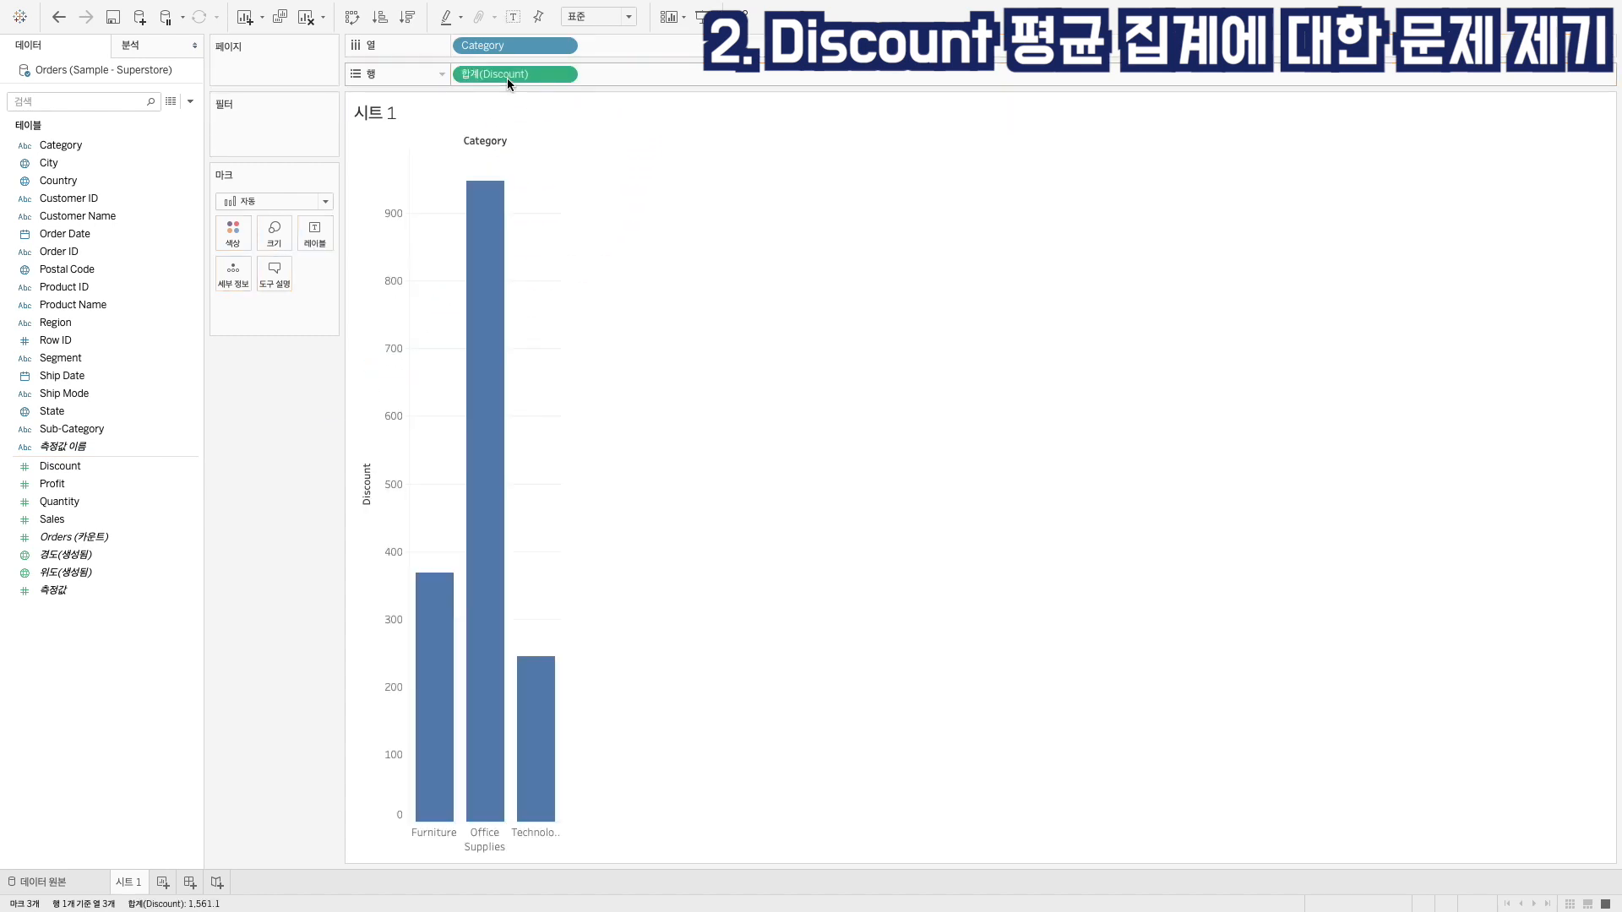
pyautogui.click(513, 17)
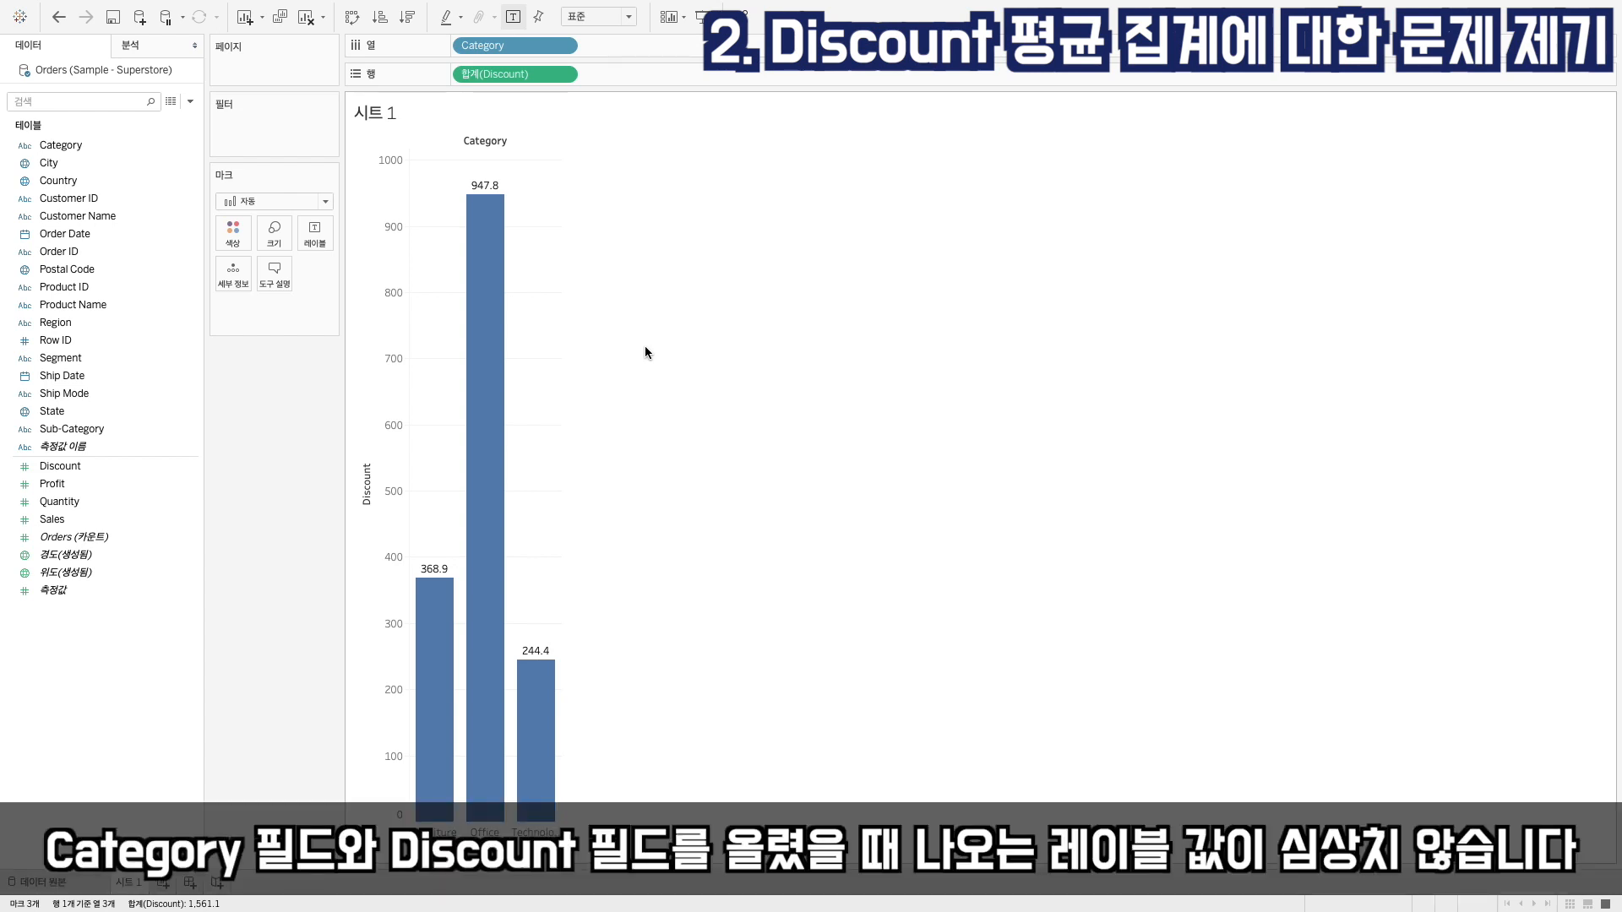
# Change the aggregation of Discount on rows to average (평균) and inspect each category's bar.
pyautogui.moveTo(488, 205)
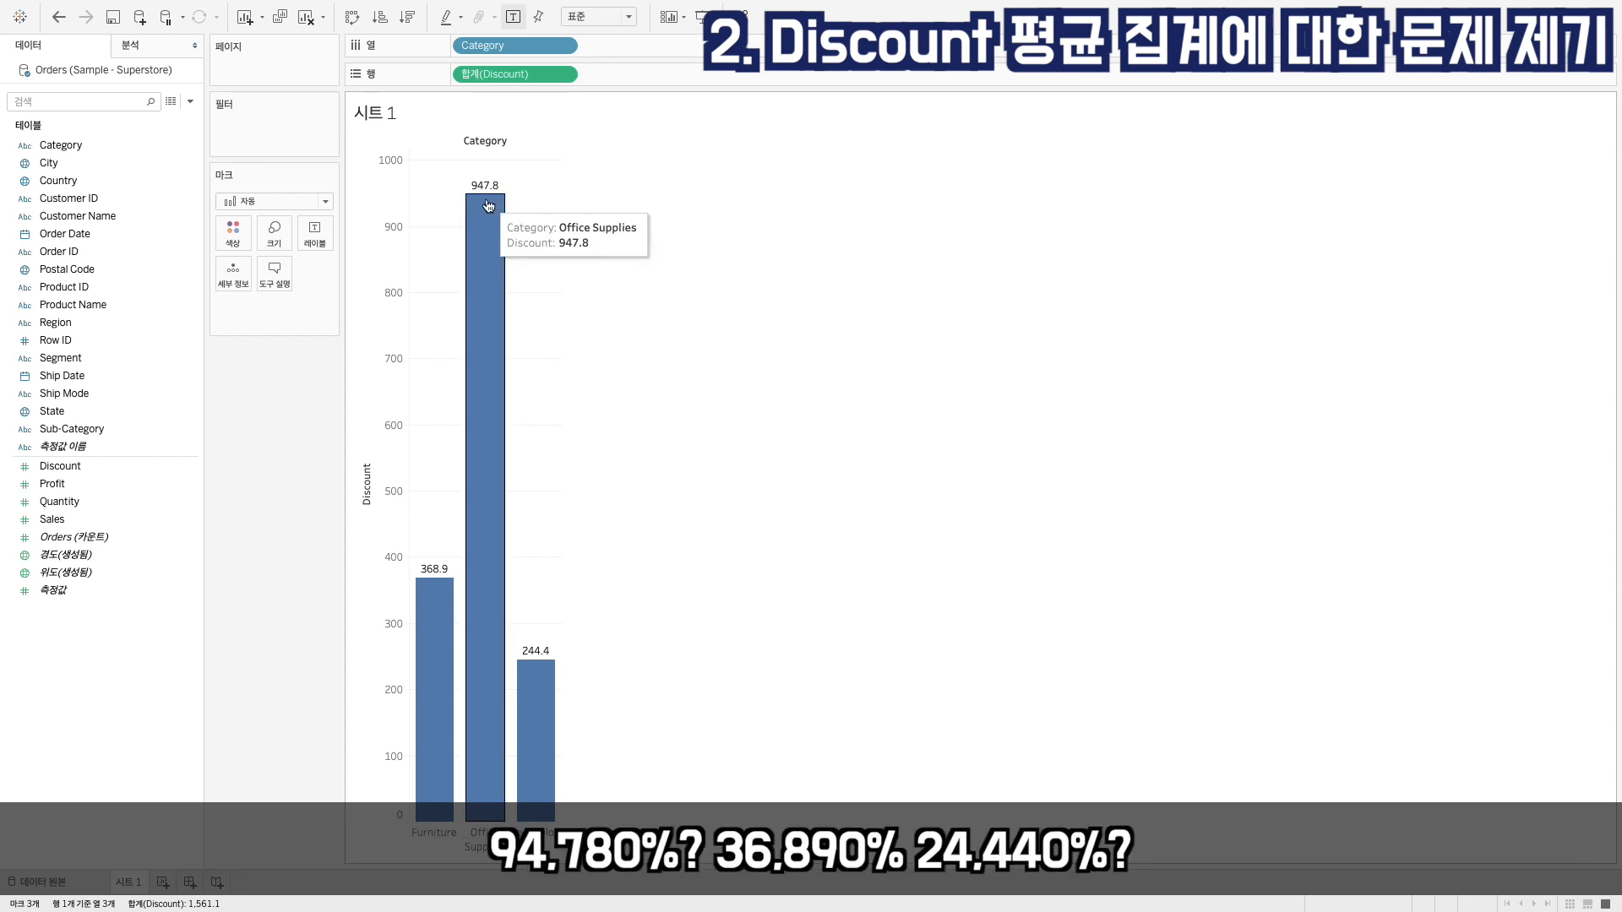
pyautogui.moveTo(438, 598)
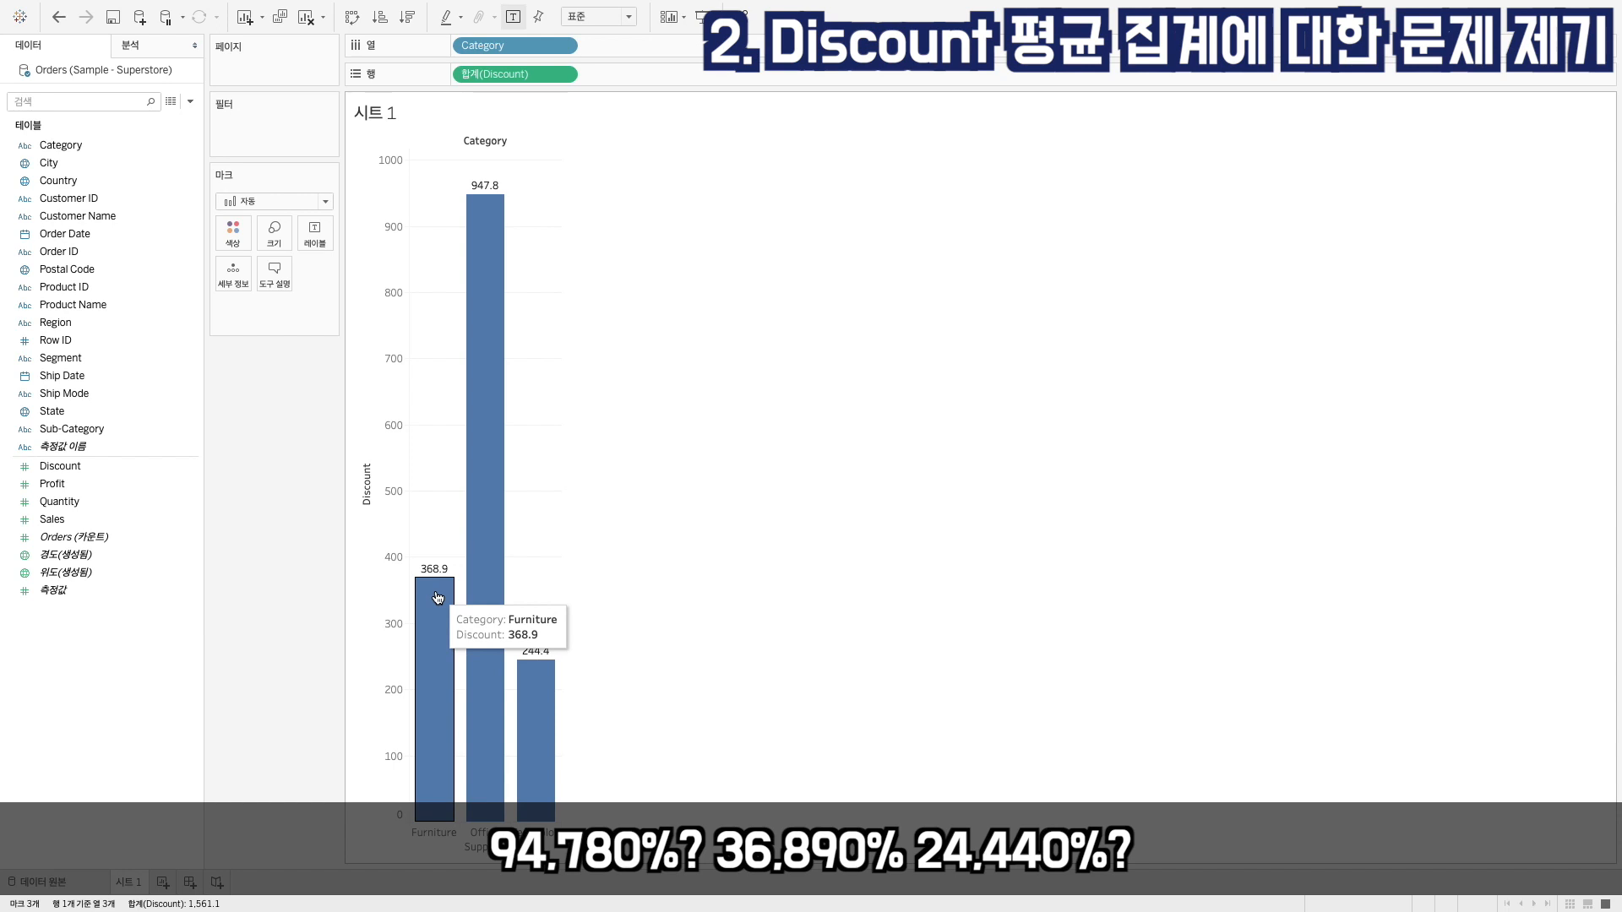
pyautogui.moveTo(544, 683)
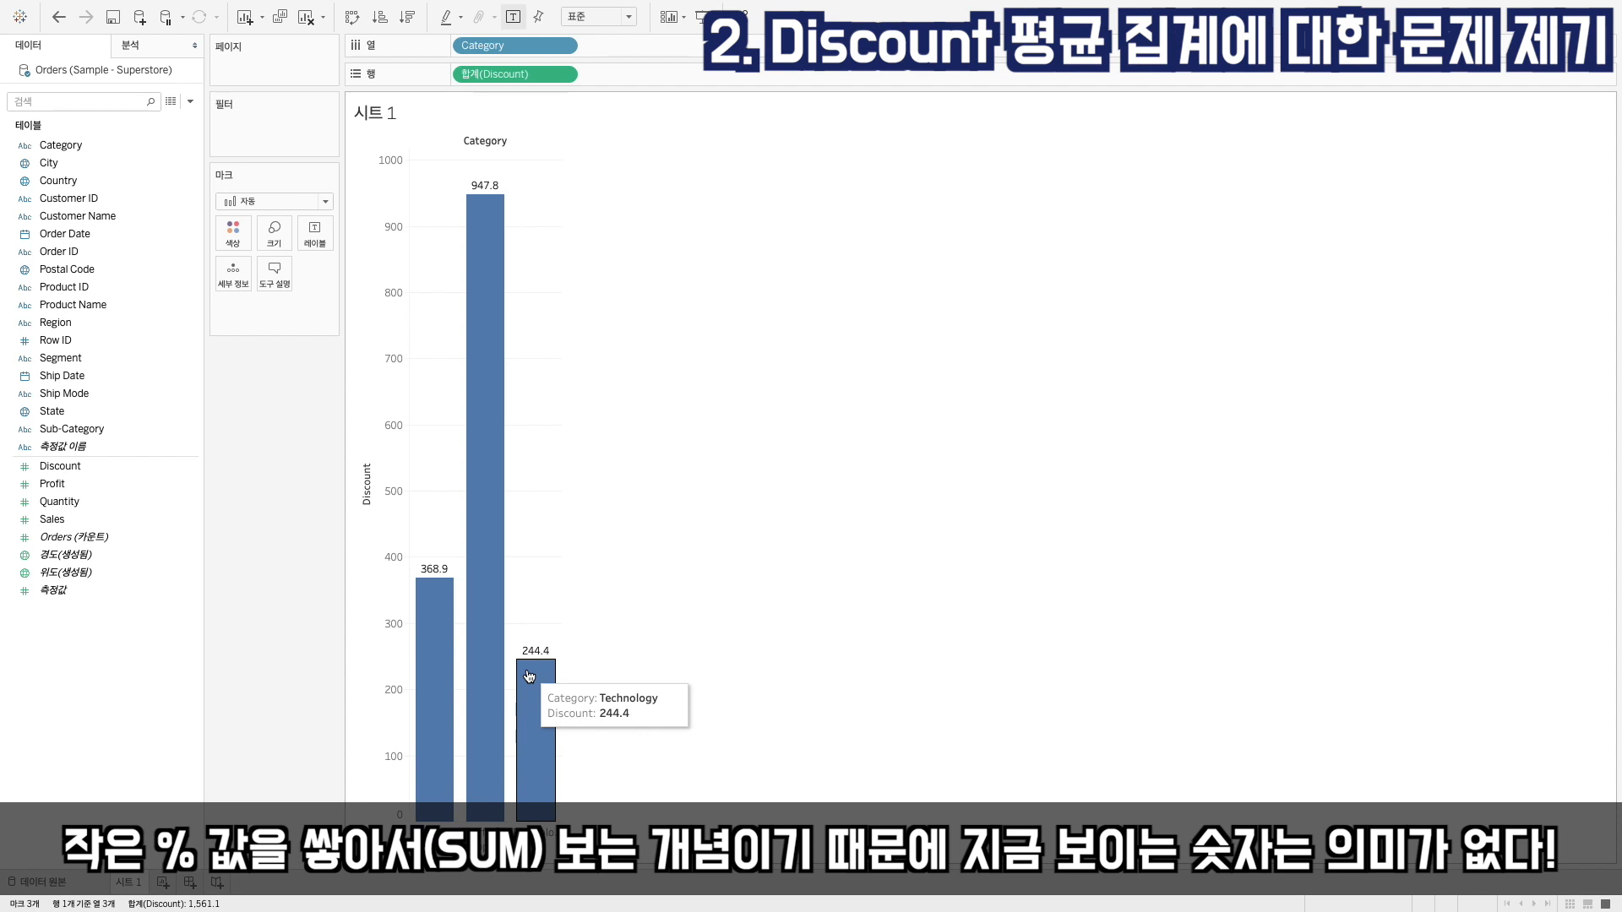
pyautogui.rightClick(521, 78)
pyautogui.moveTo(625, 233)
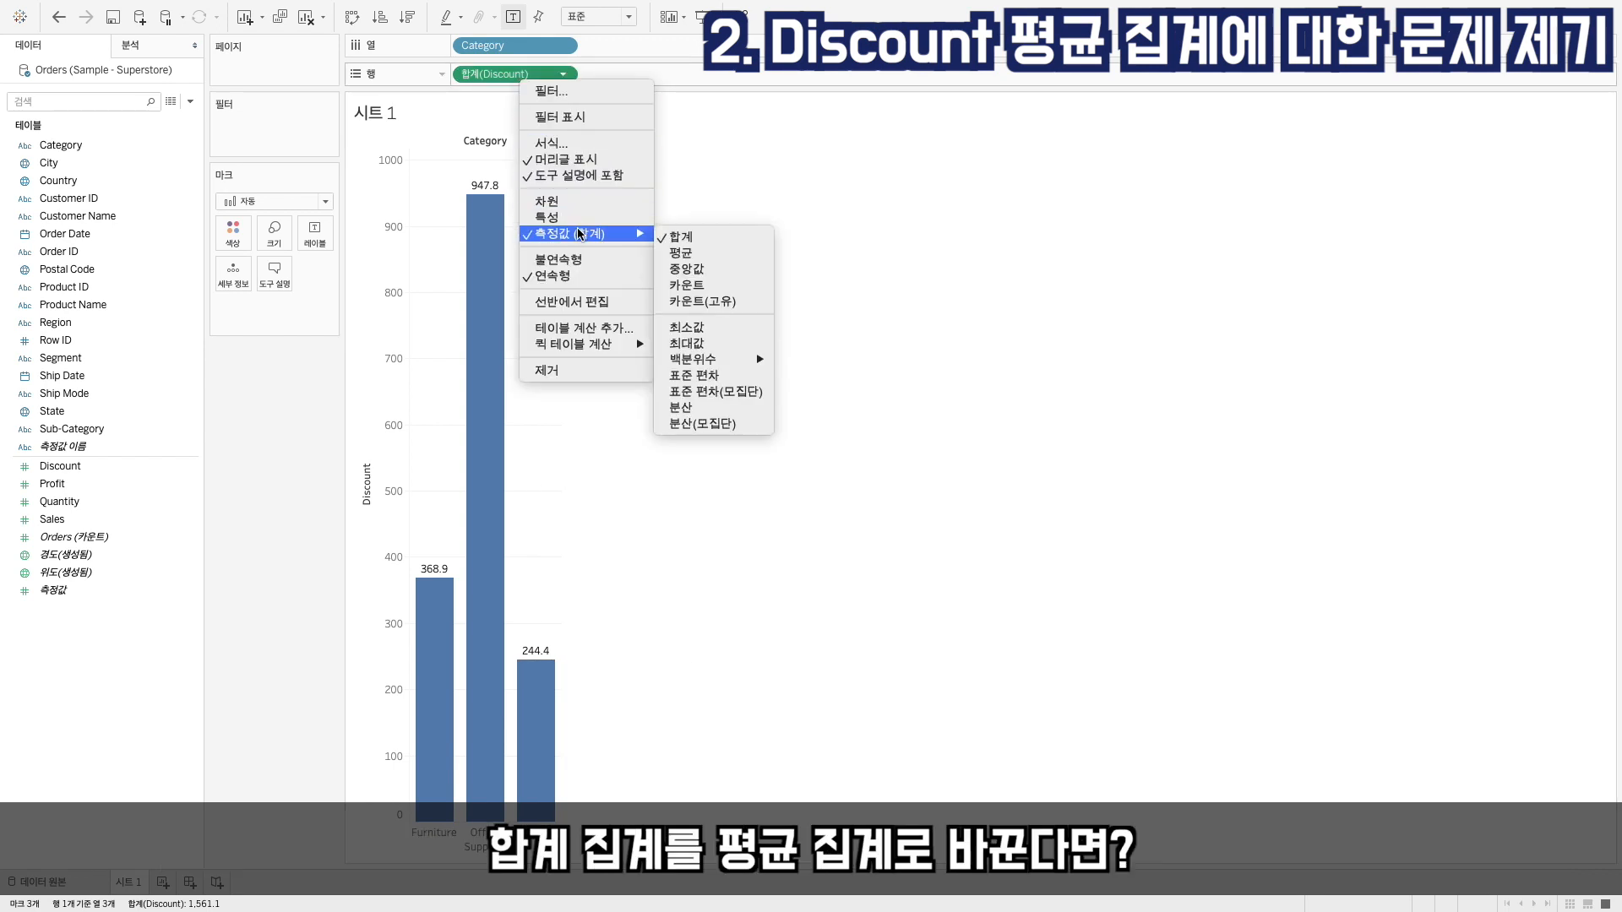
pyautogui.click(706, 253)
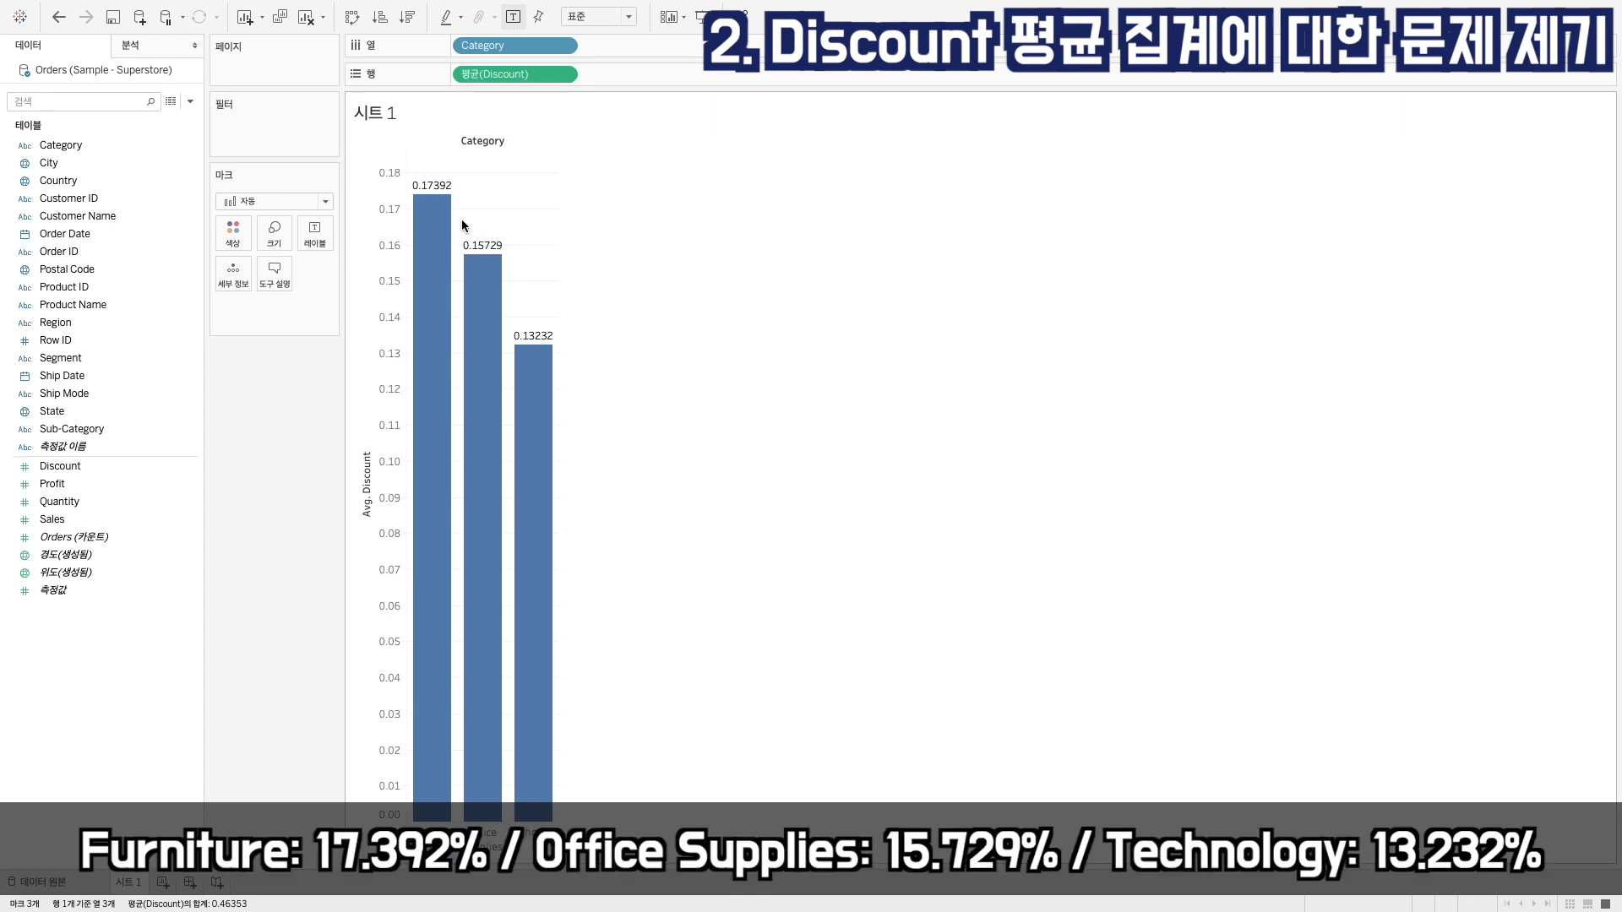
pyautogui.moveTo(417, 205)
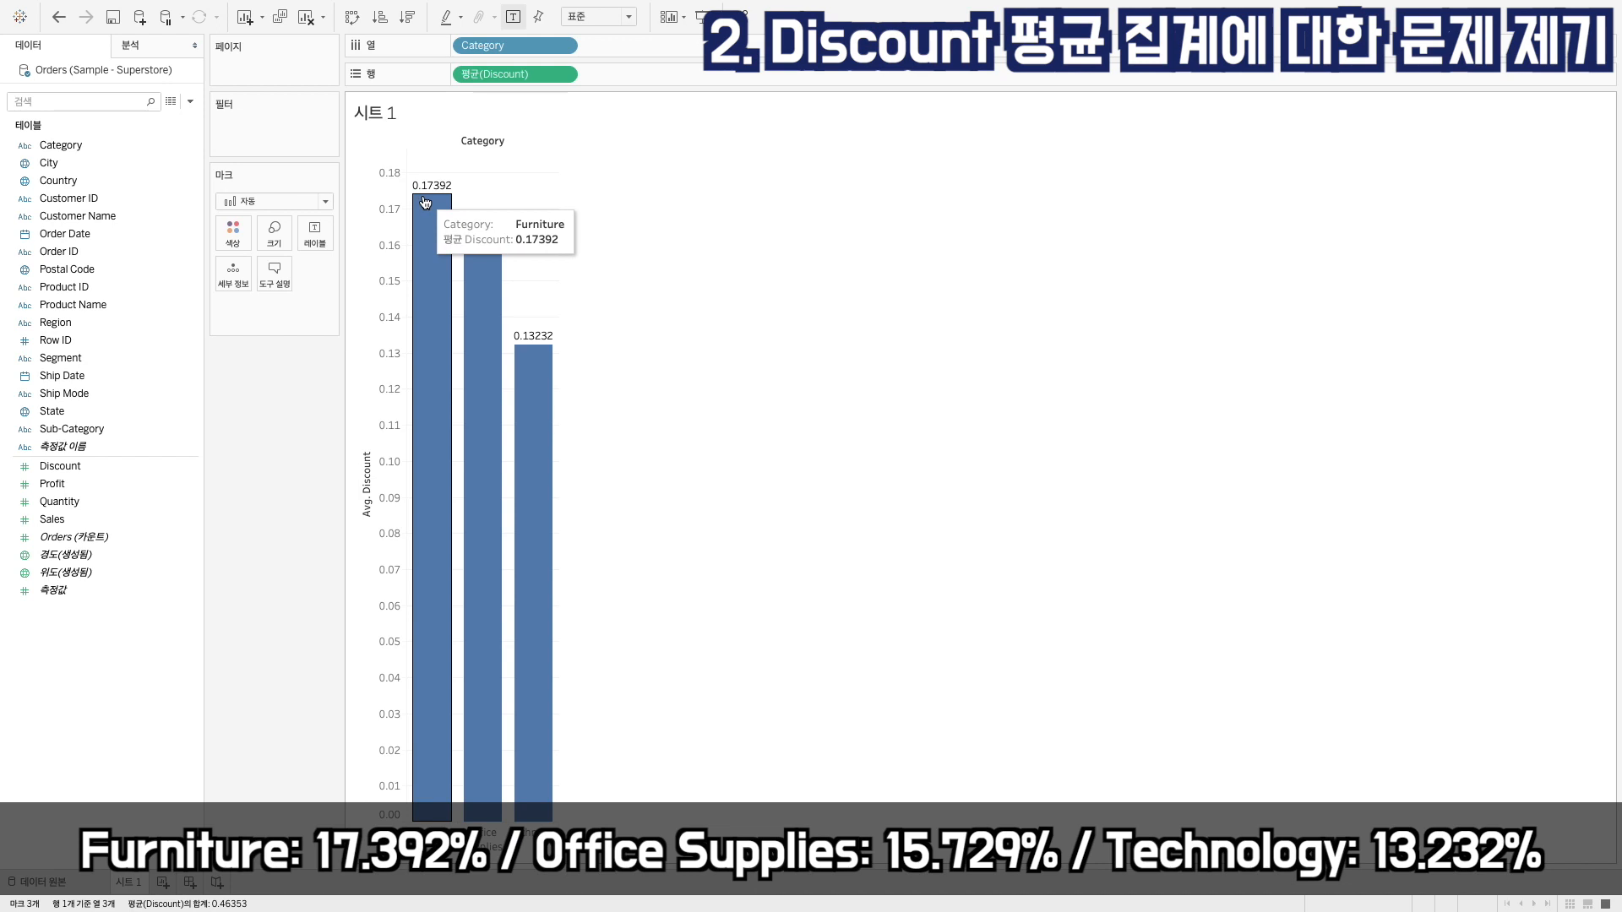
pyautogui.moveTo(477, 287)
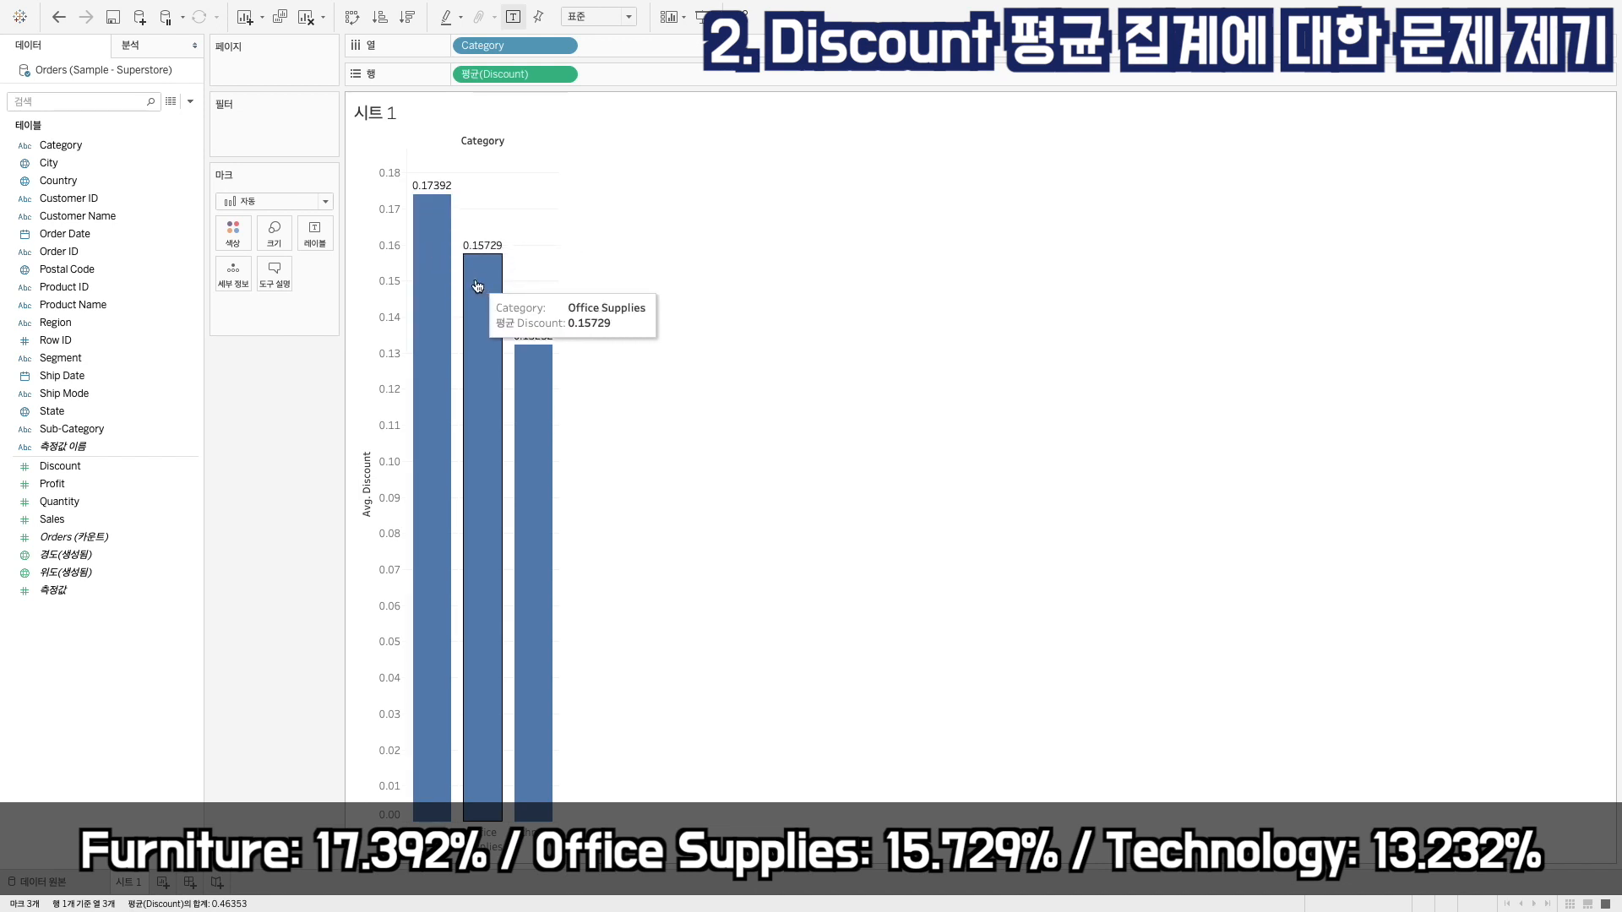
pyautogui.moveTo(532, 367)
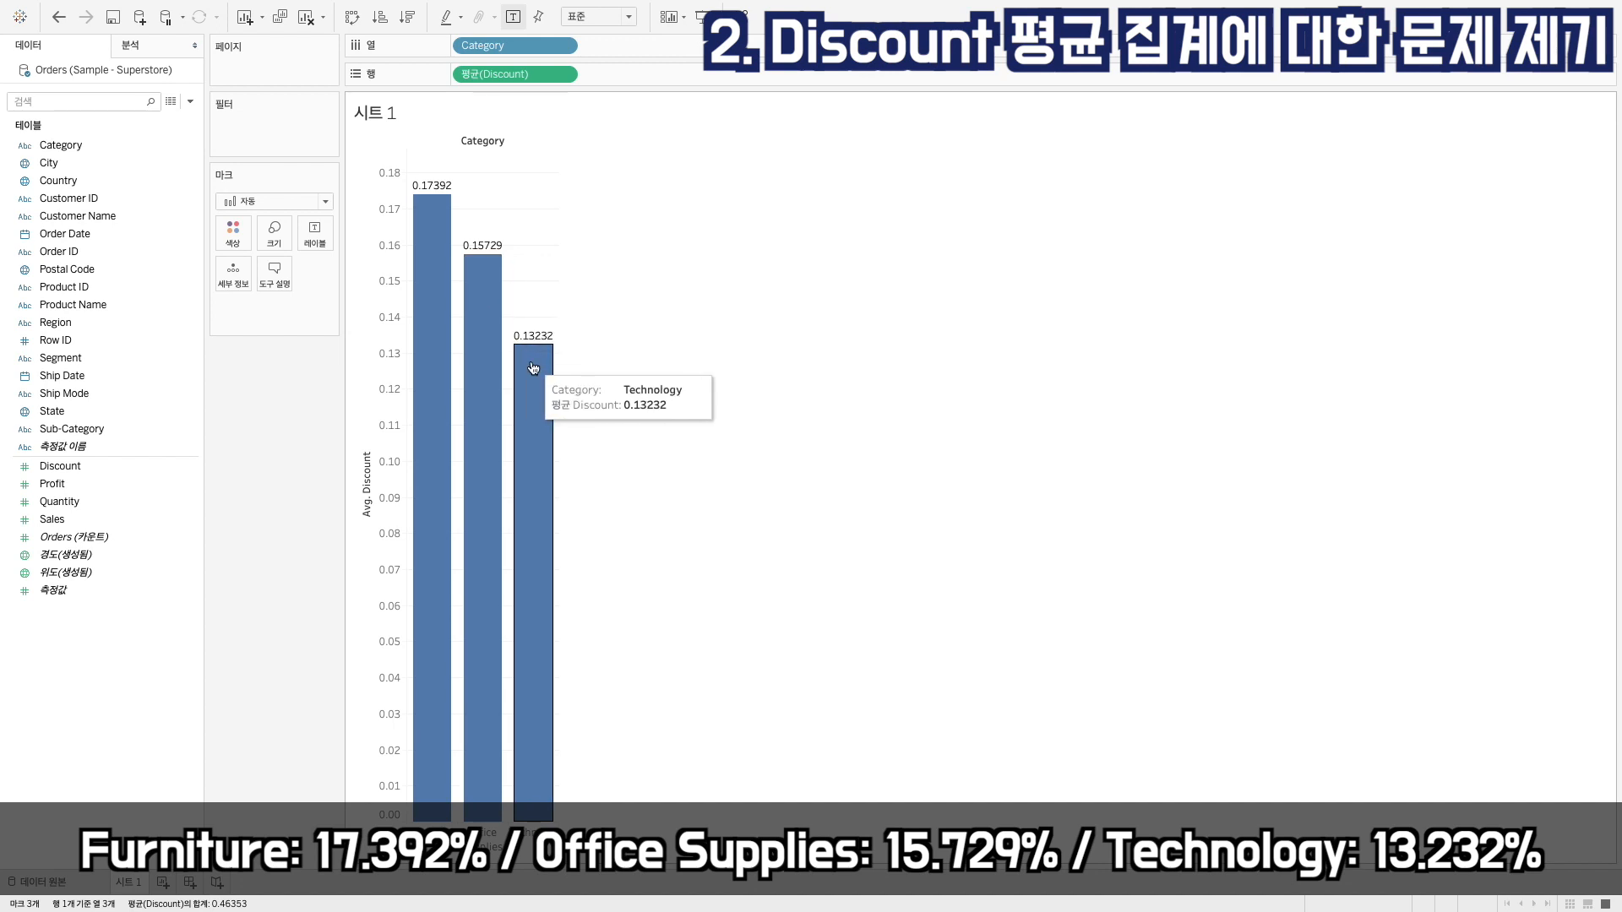
pyautogui.moveTo(431, 423)
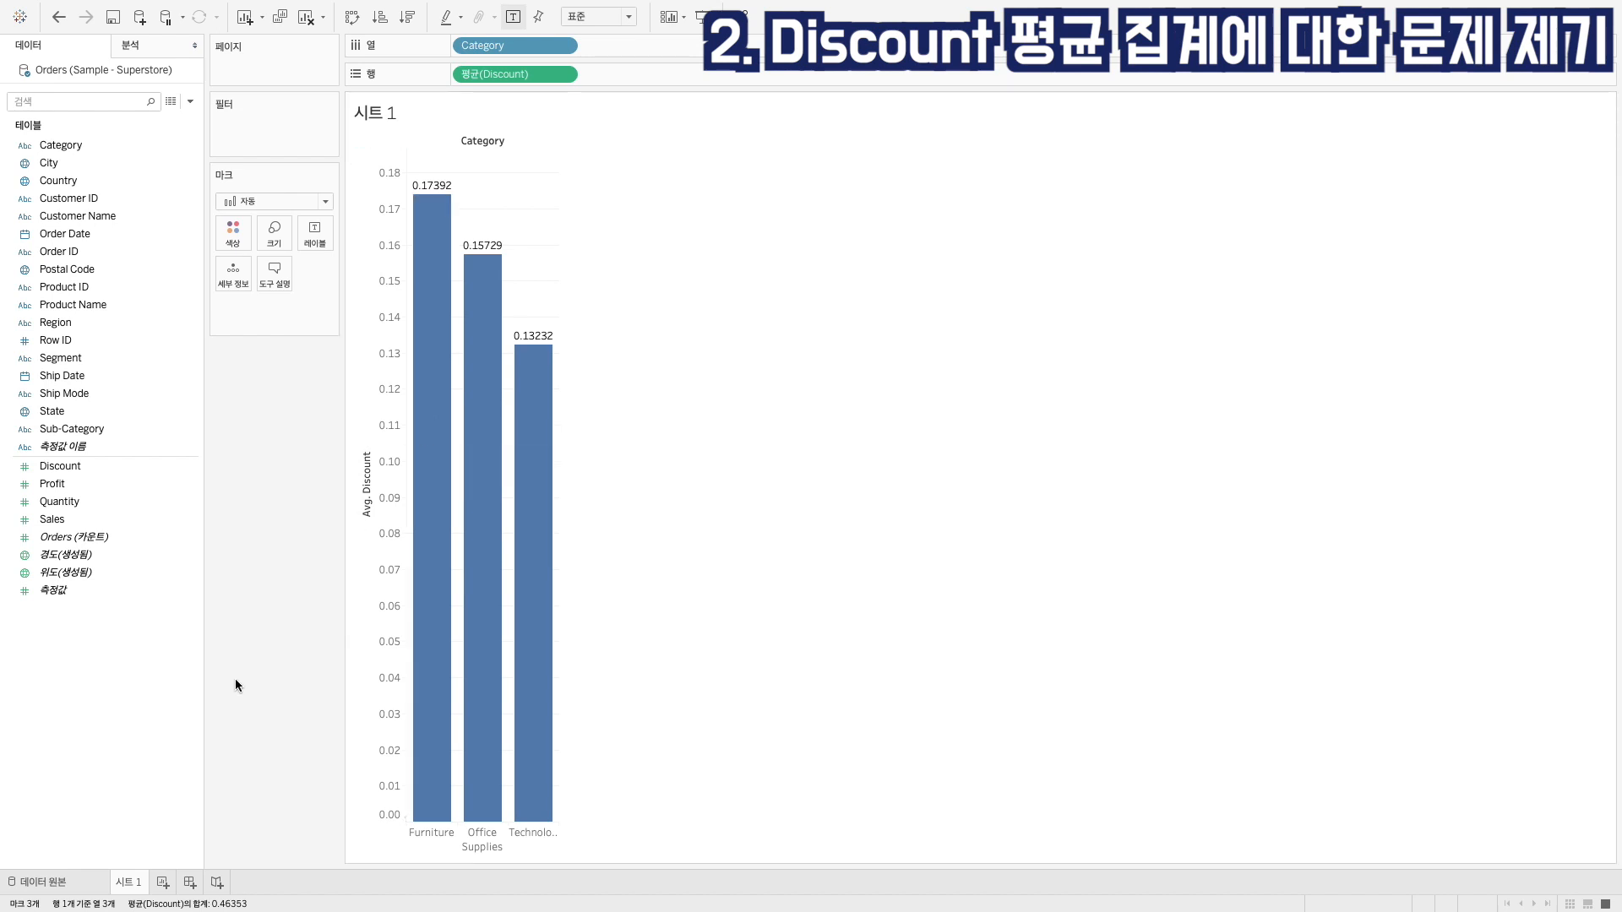
# Create a new worksheet with Row ID on rows and check the list from first to last row.
pyautogui.click(166, 883)
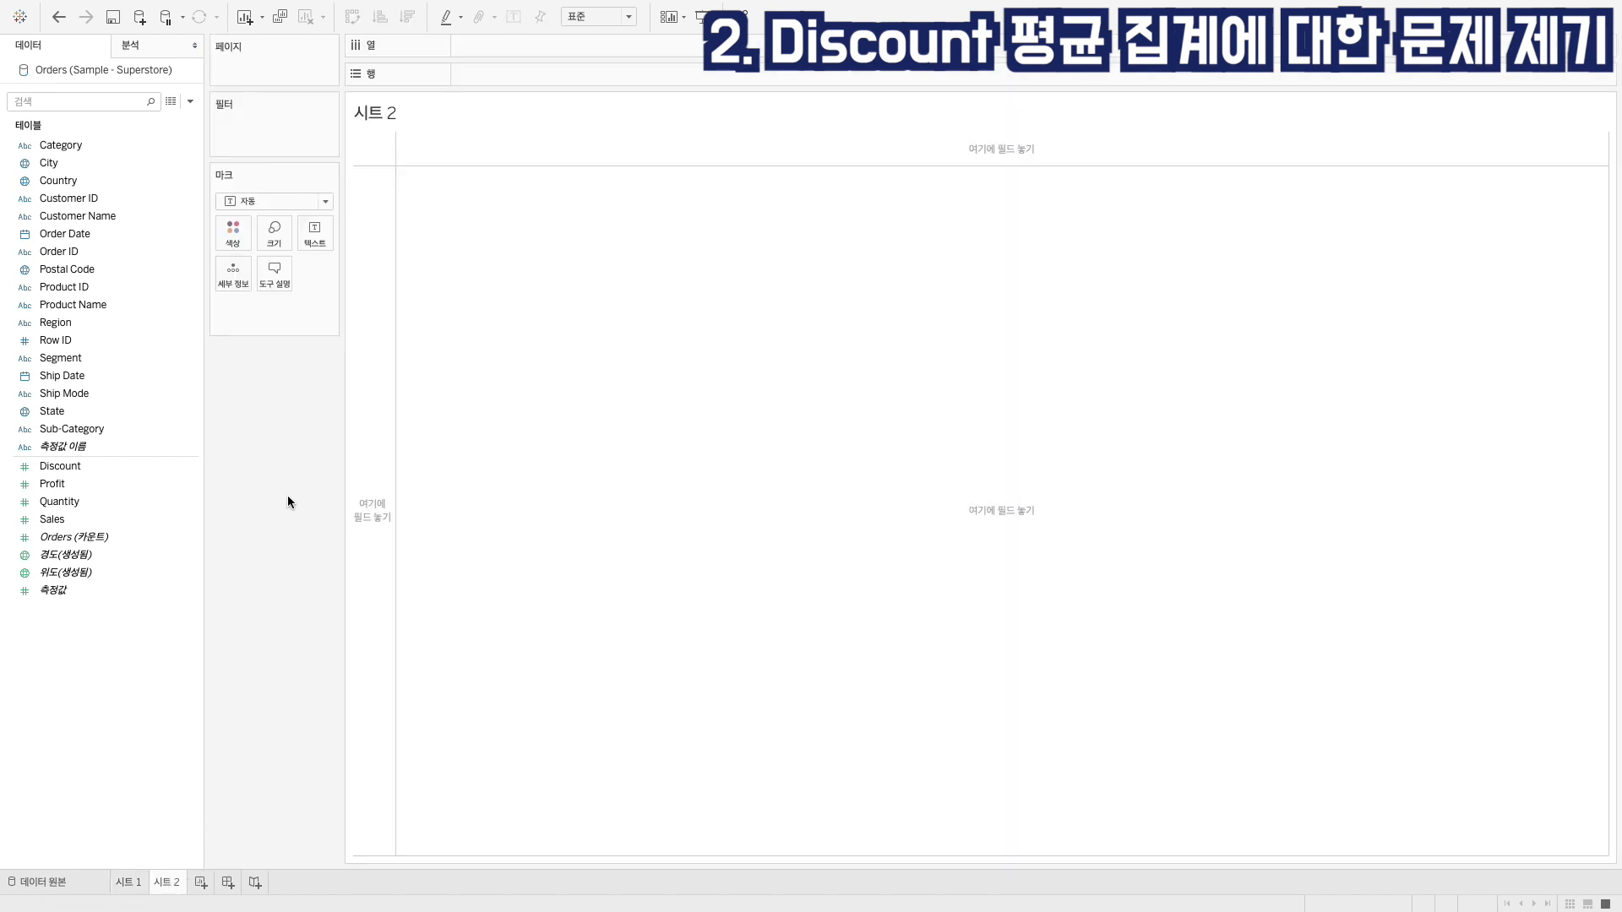
pyautogui.moveTo(53, 341); pyautogui.dragTo(362, 316)
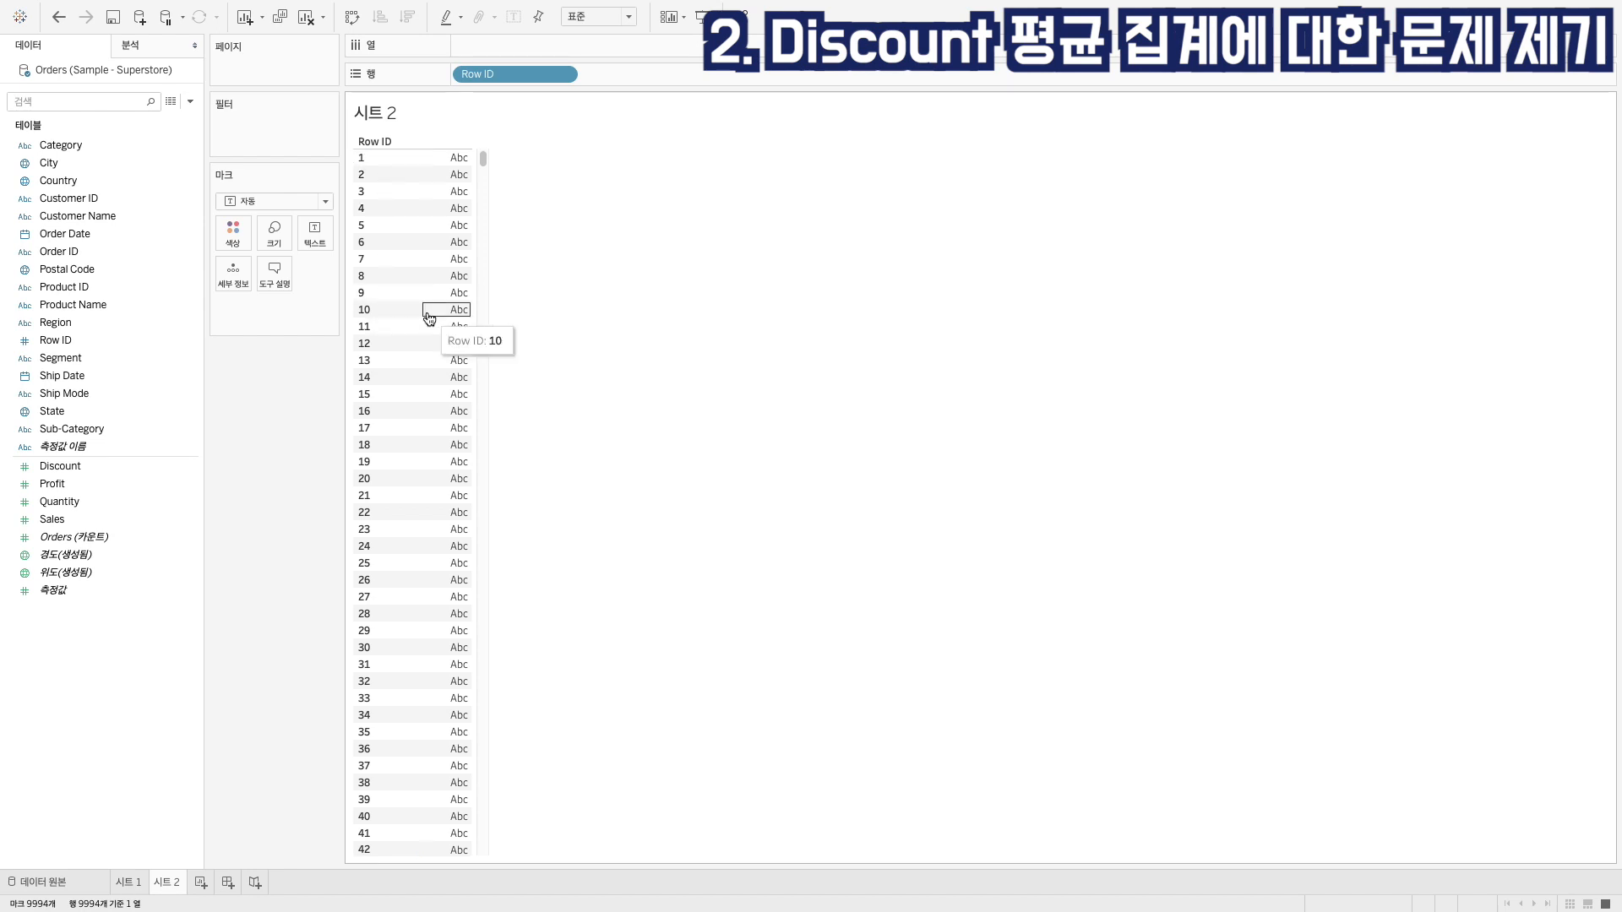
pyautogui.moveTo(482, 159); pyautogui.dragTo(449, 855)
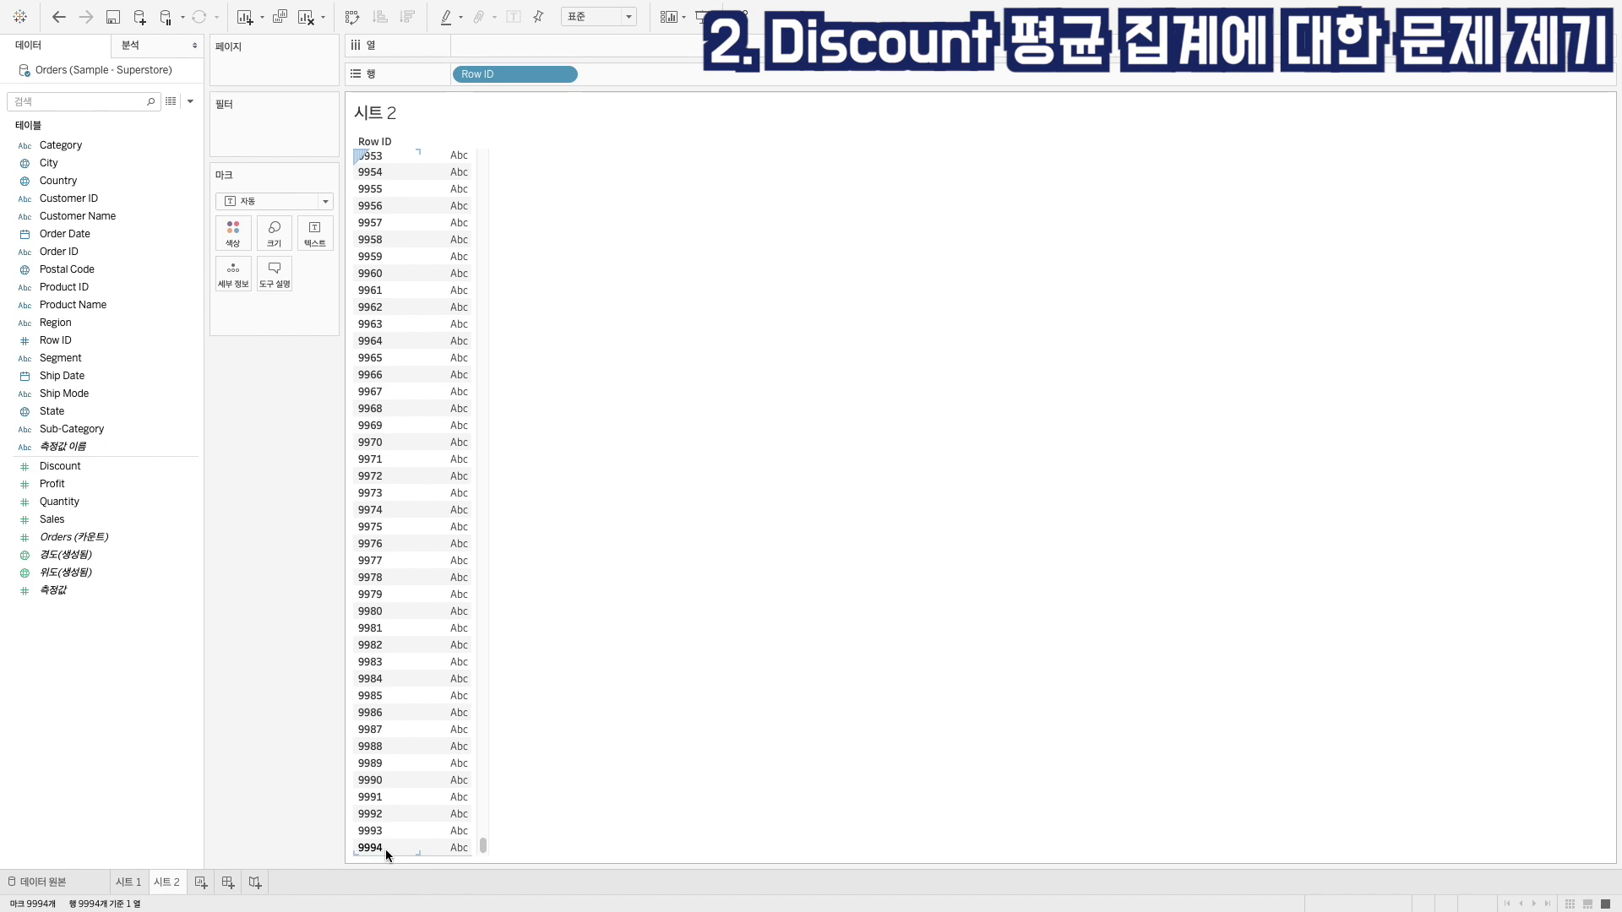
pyautogui.scroll(8, 385, 849)
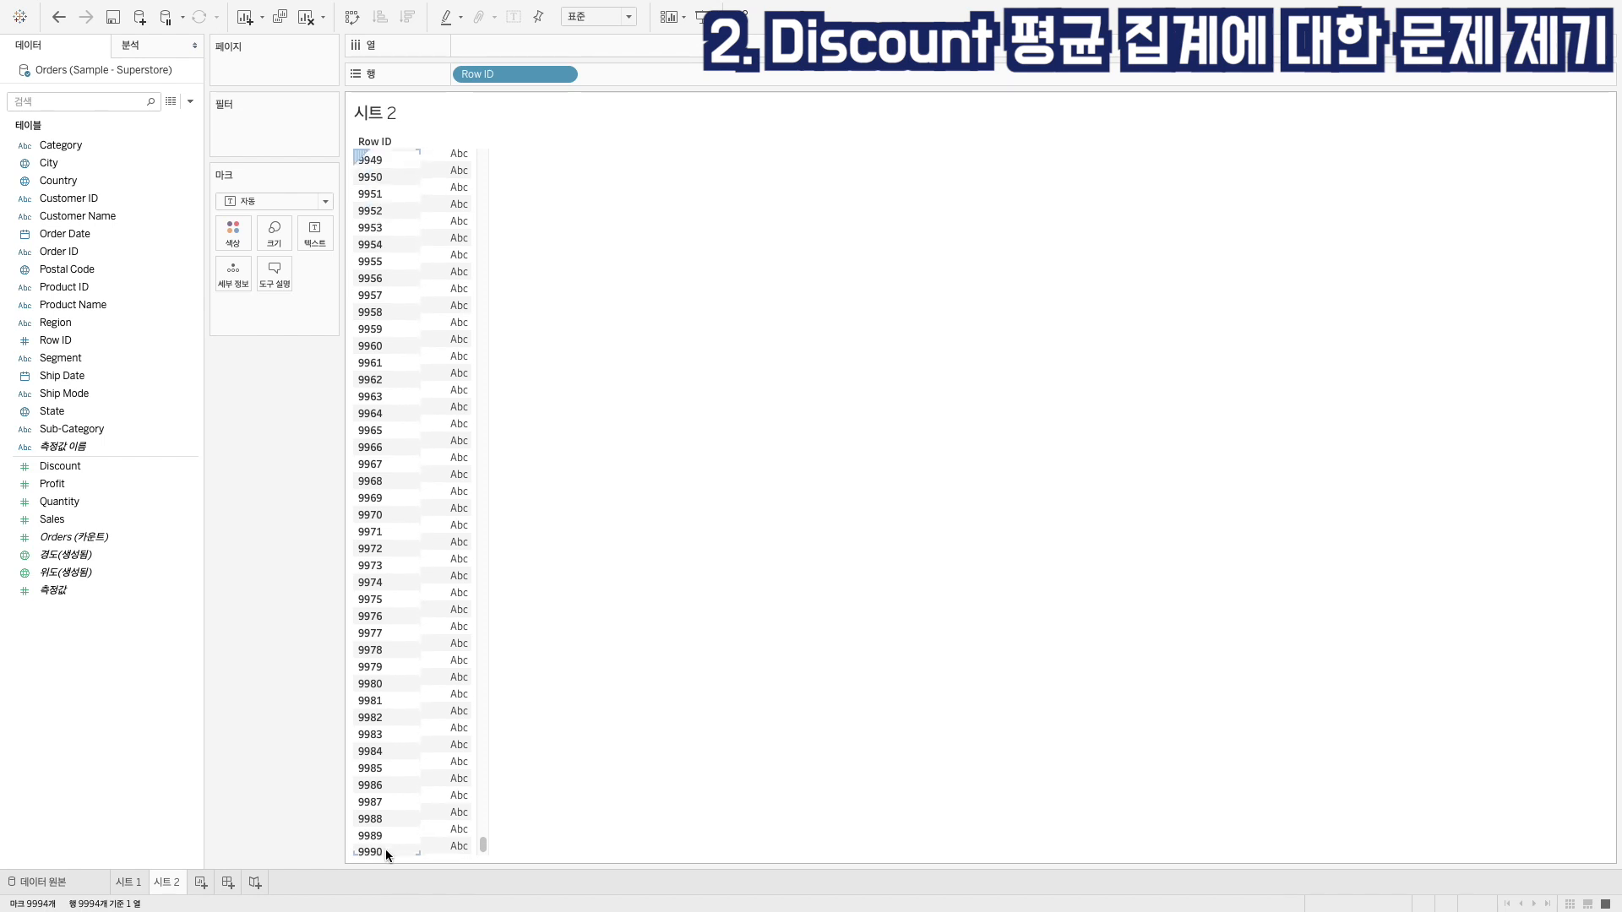
pyautogui.moveTo(483, 801); pyautogui.dragTo(489, 81)
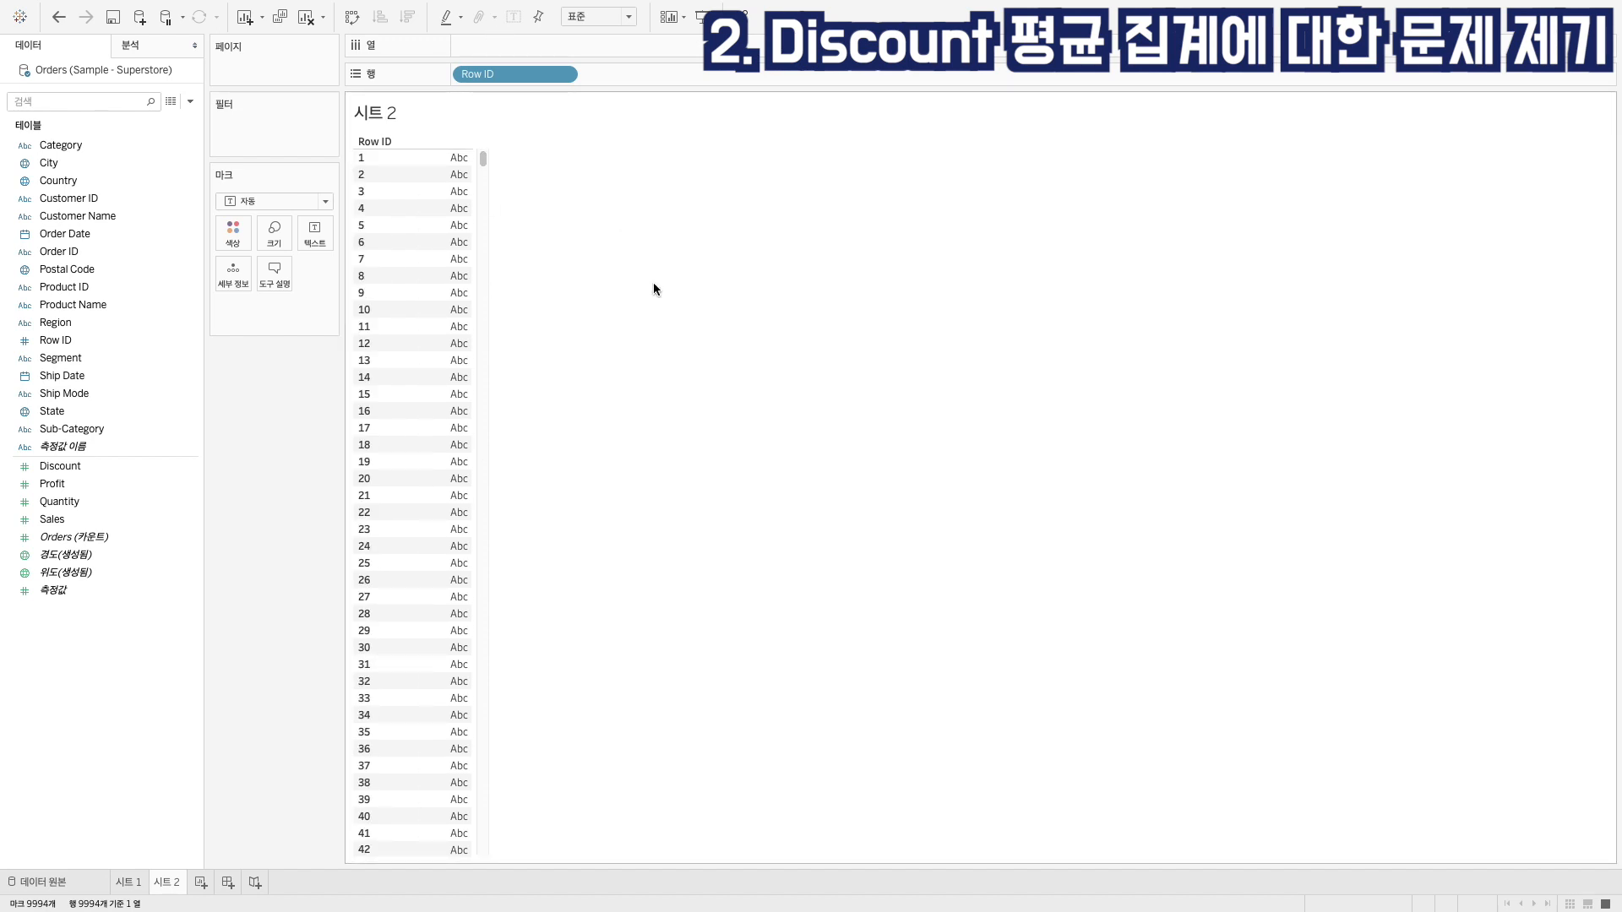
# Review the Furniture average discount on 시트 1 and return to 시트 2.
pyautogui.click(128, 882)
pyautogui.moveTo(445, 302)
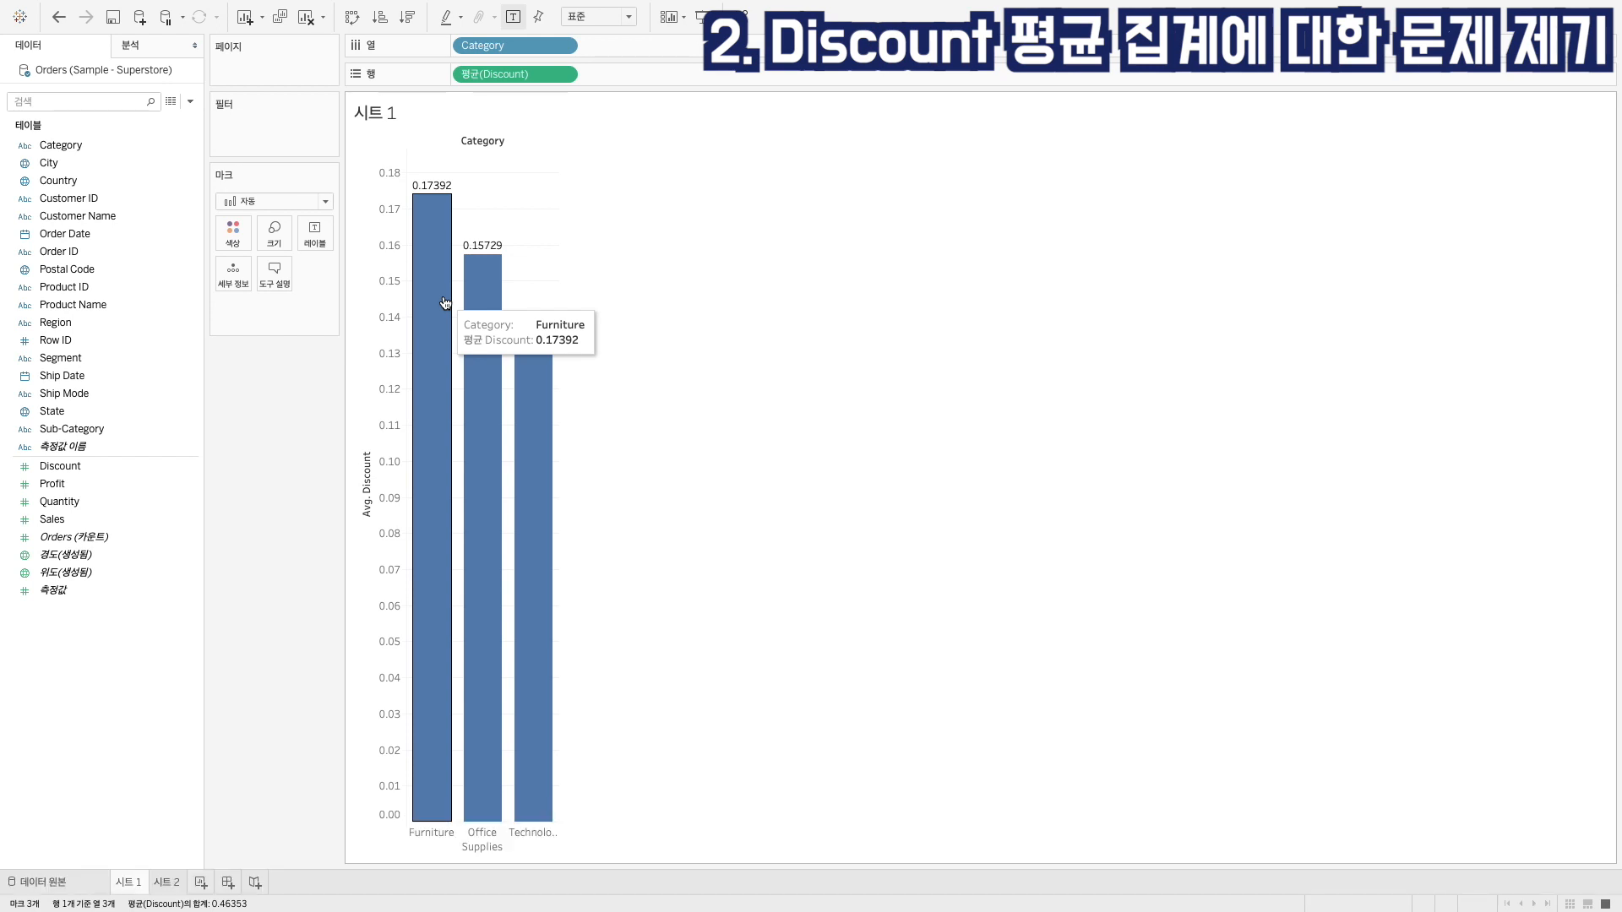
pyautogui.click(167, 881)
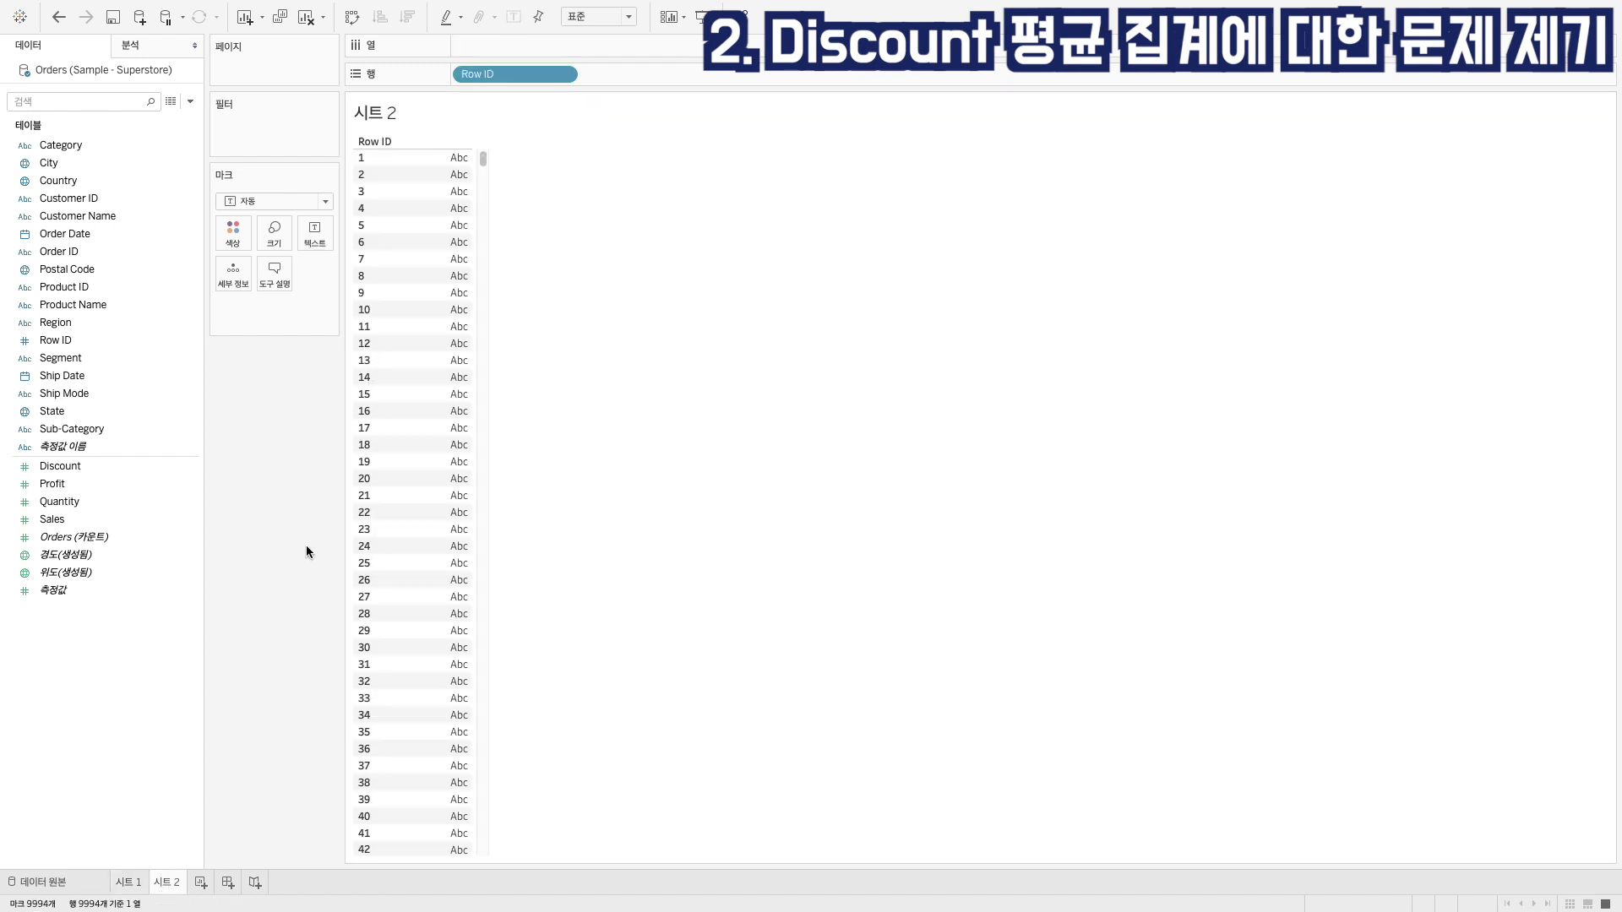
# Add Sales and Discount as value columns to the Row ID table.
pyautogui.moveTo(52, 519); pyautogui.dragTo(446, 230)
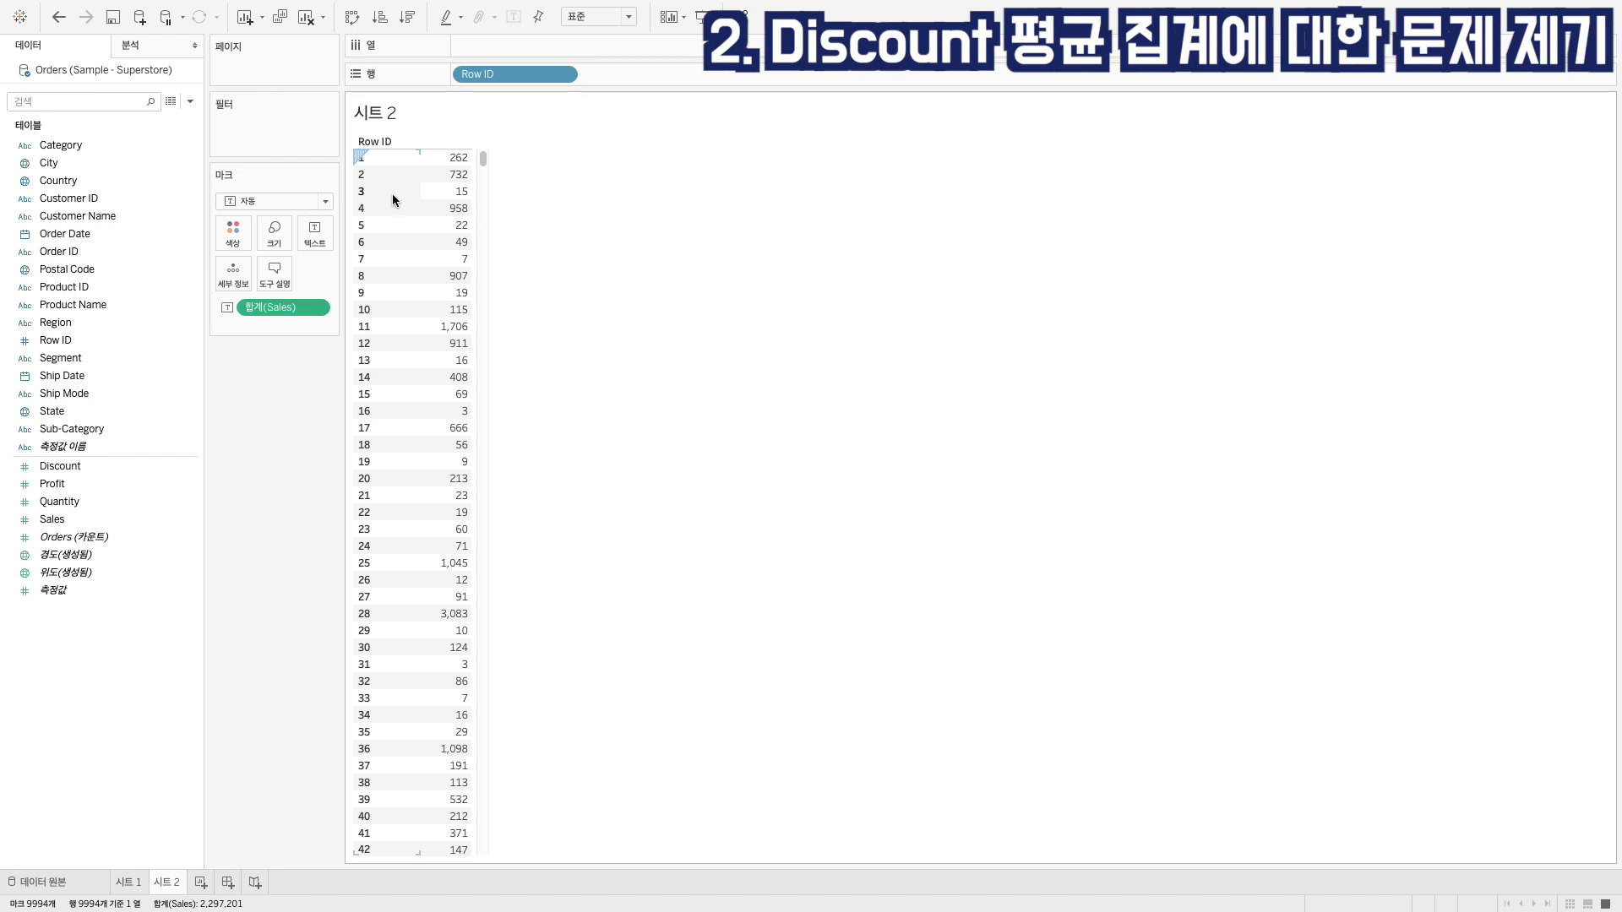
pyautogui.moveTo(457, 170)
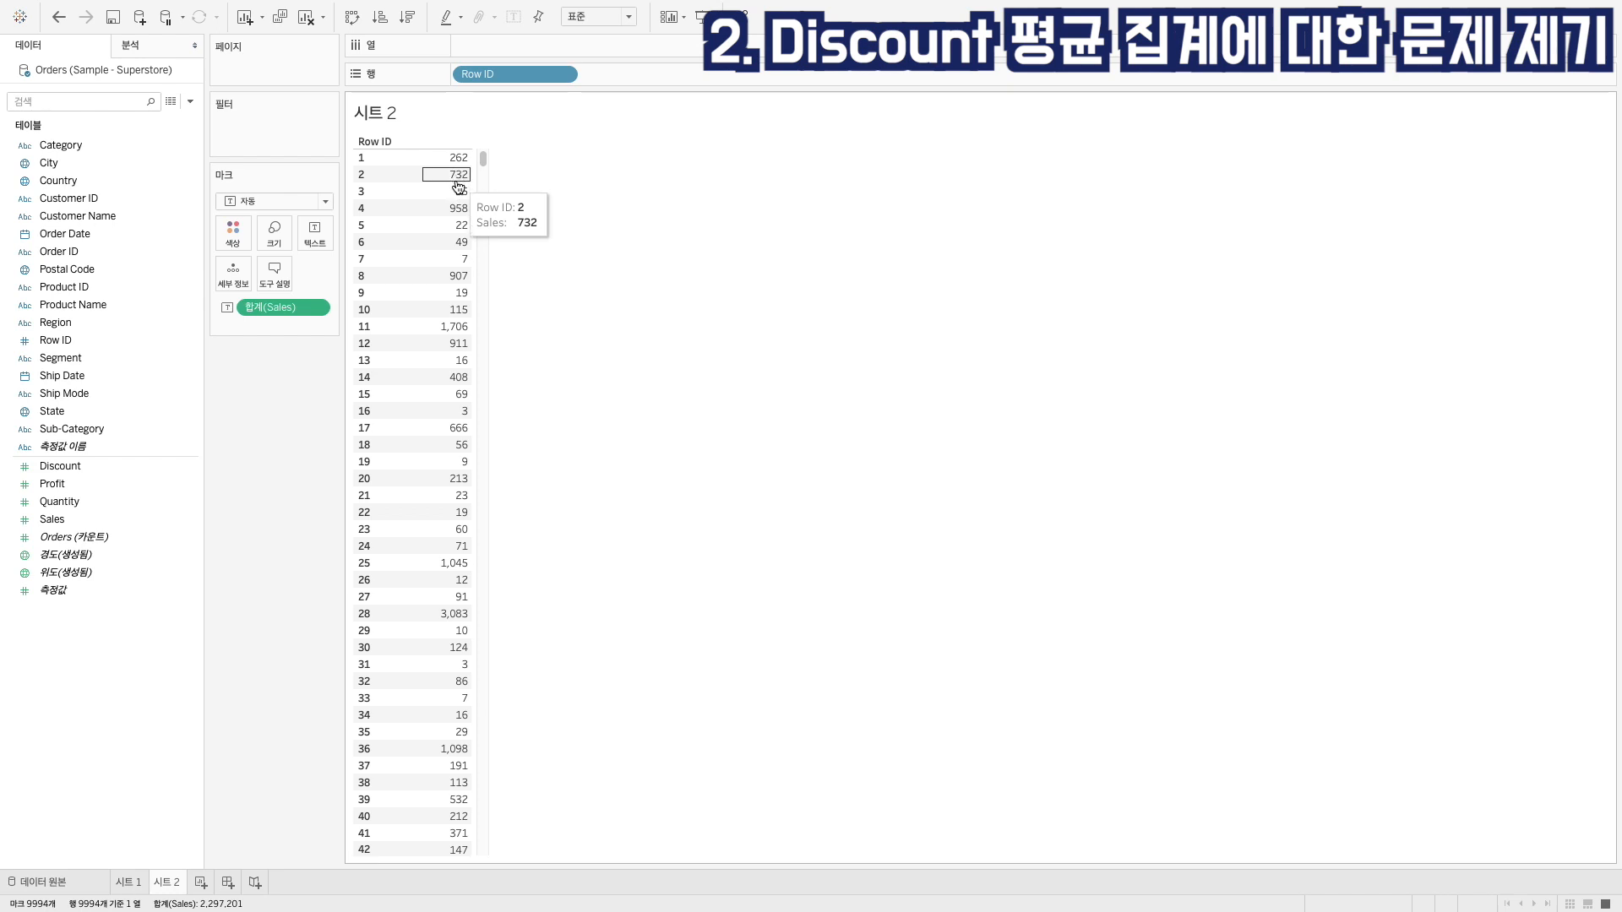
pyautogui.click(36, 469)
pyautogui.moveTo(36, 473); pyautogui.dragTo(444, 292)
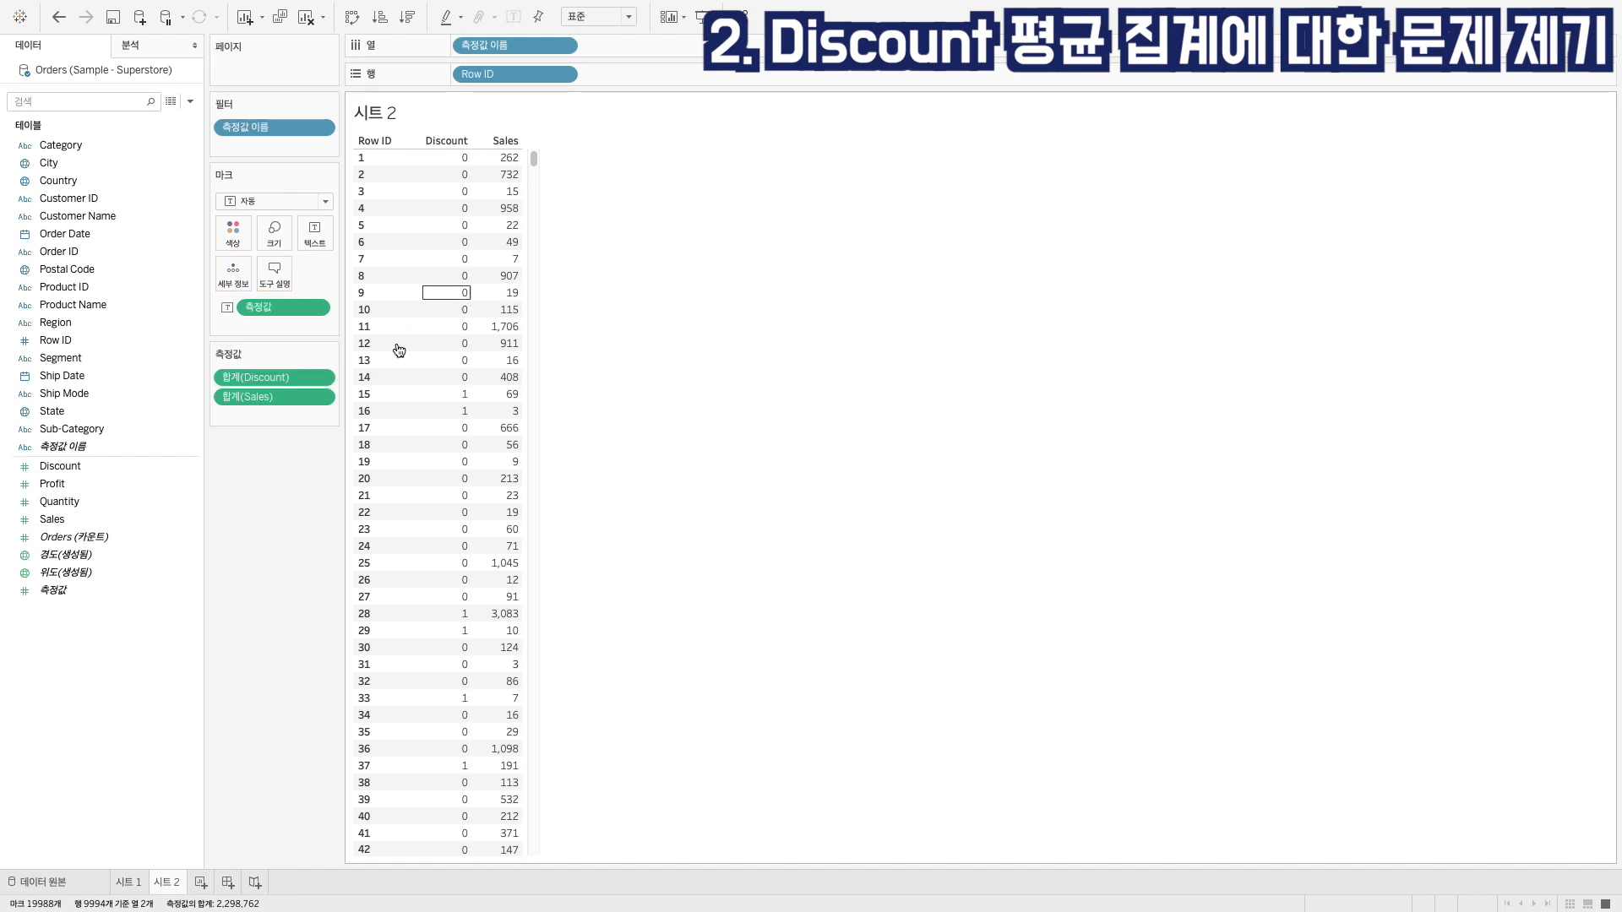
# Set Discount's default number format to percentage with one decimal place and move its column after Sales.
pyautogui.rightClick(100, 472)
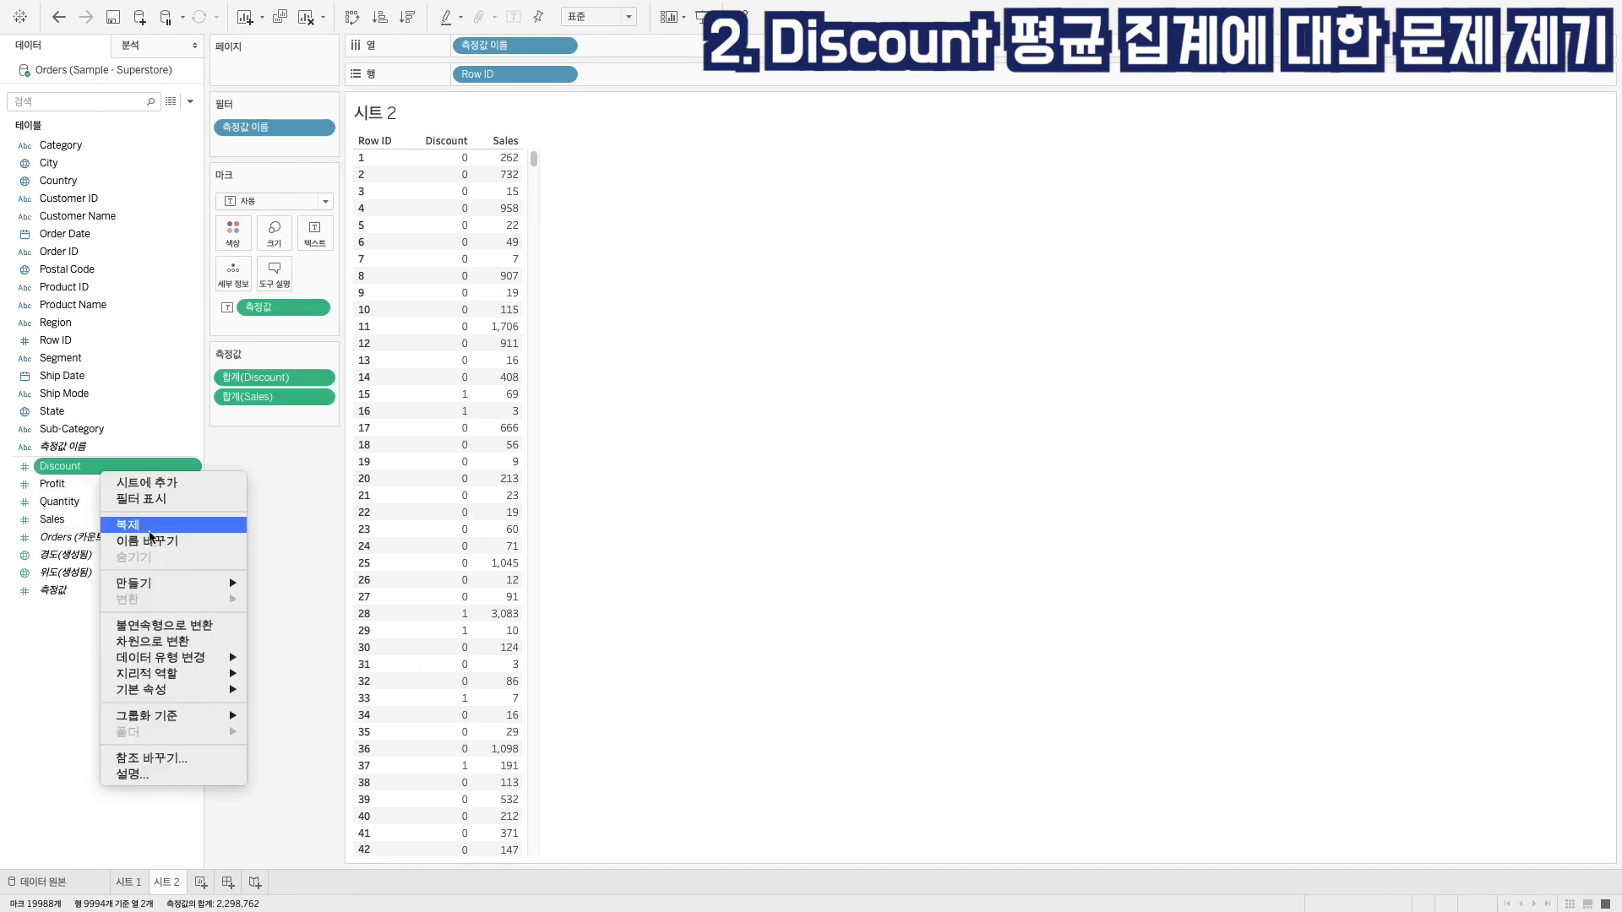
pyautogui.moveTo(167, 691)
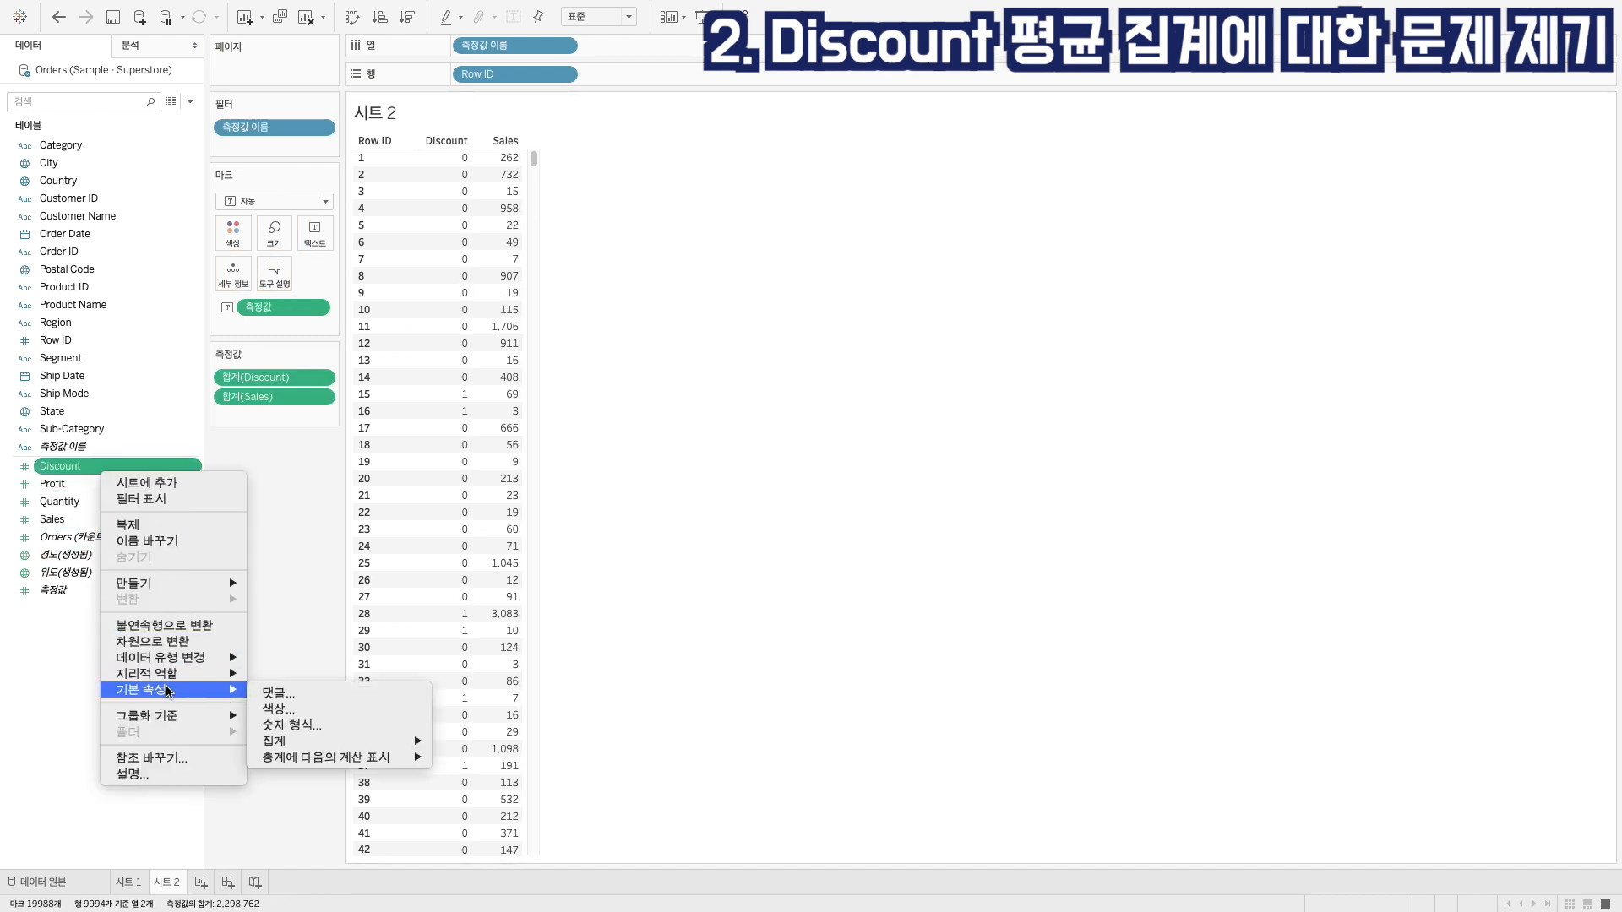
pyautogui.click(291, 725)
pyautogui.click(675, 448)
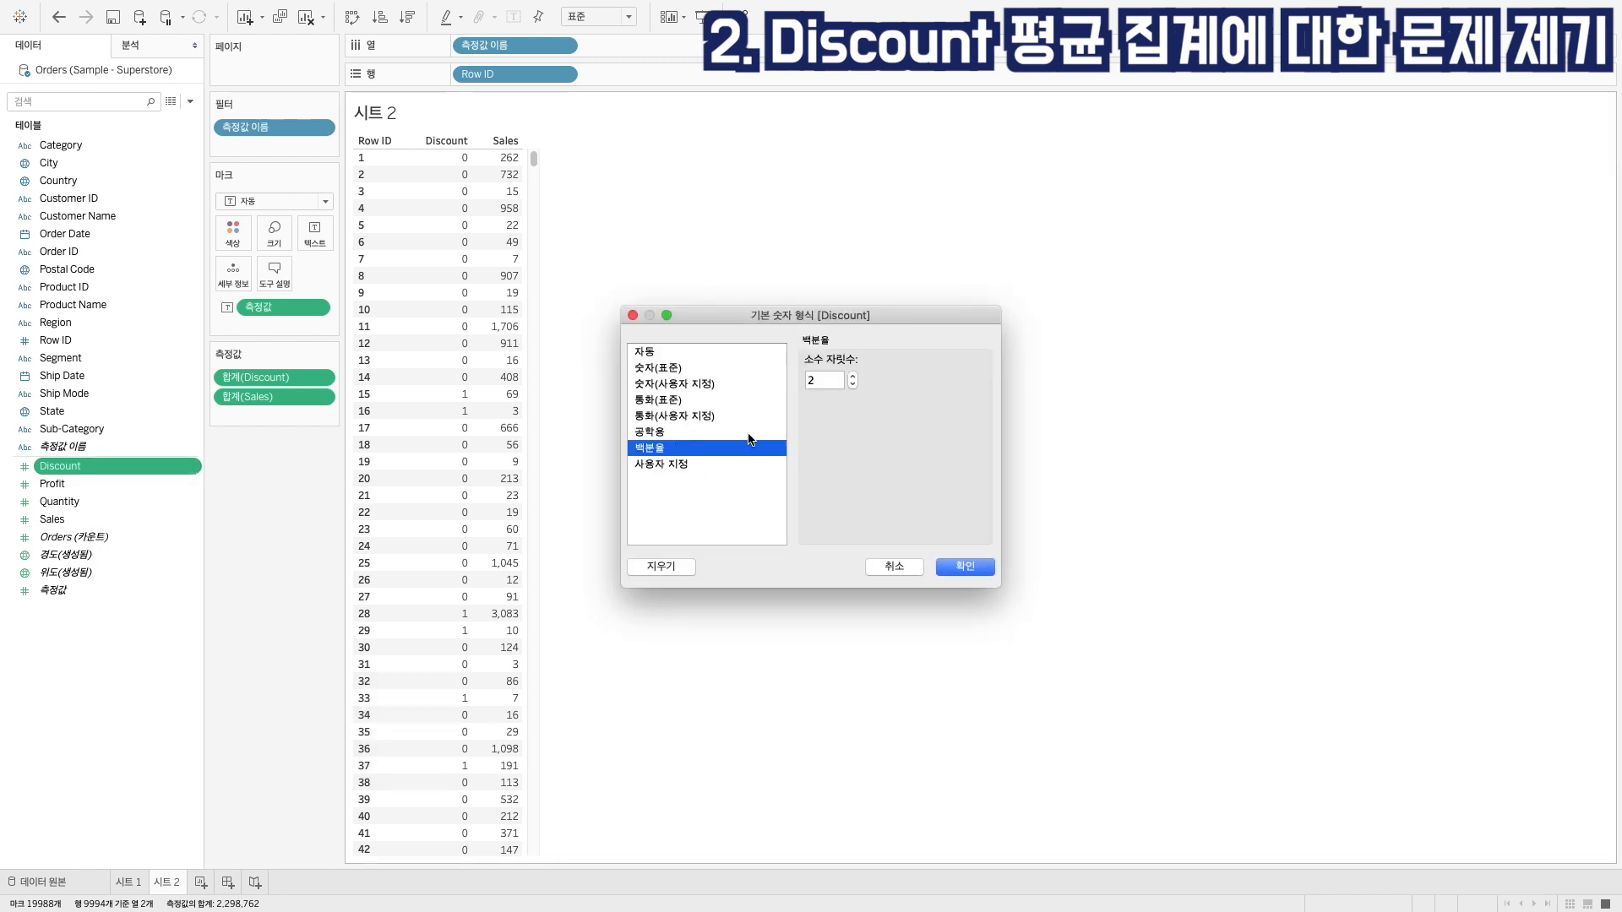
pyautogui.click(965, 566)
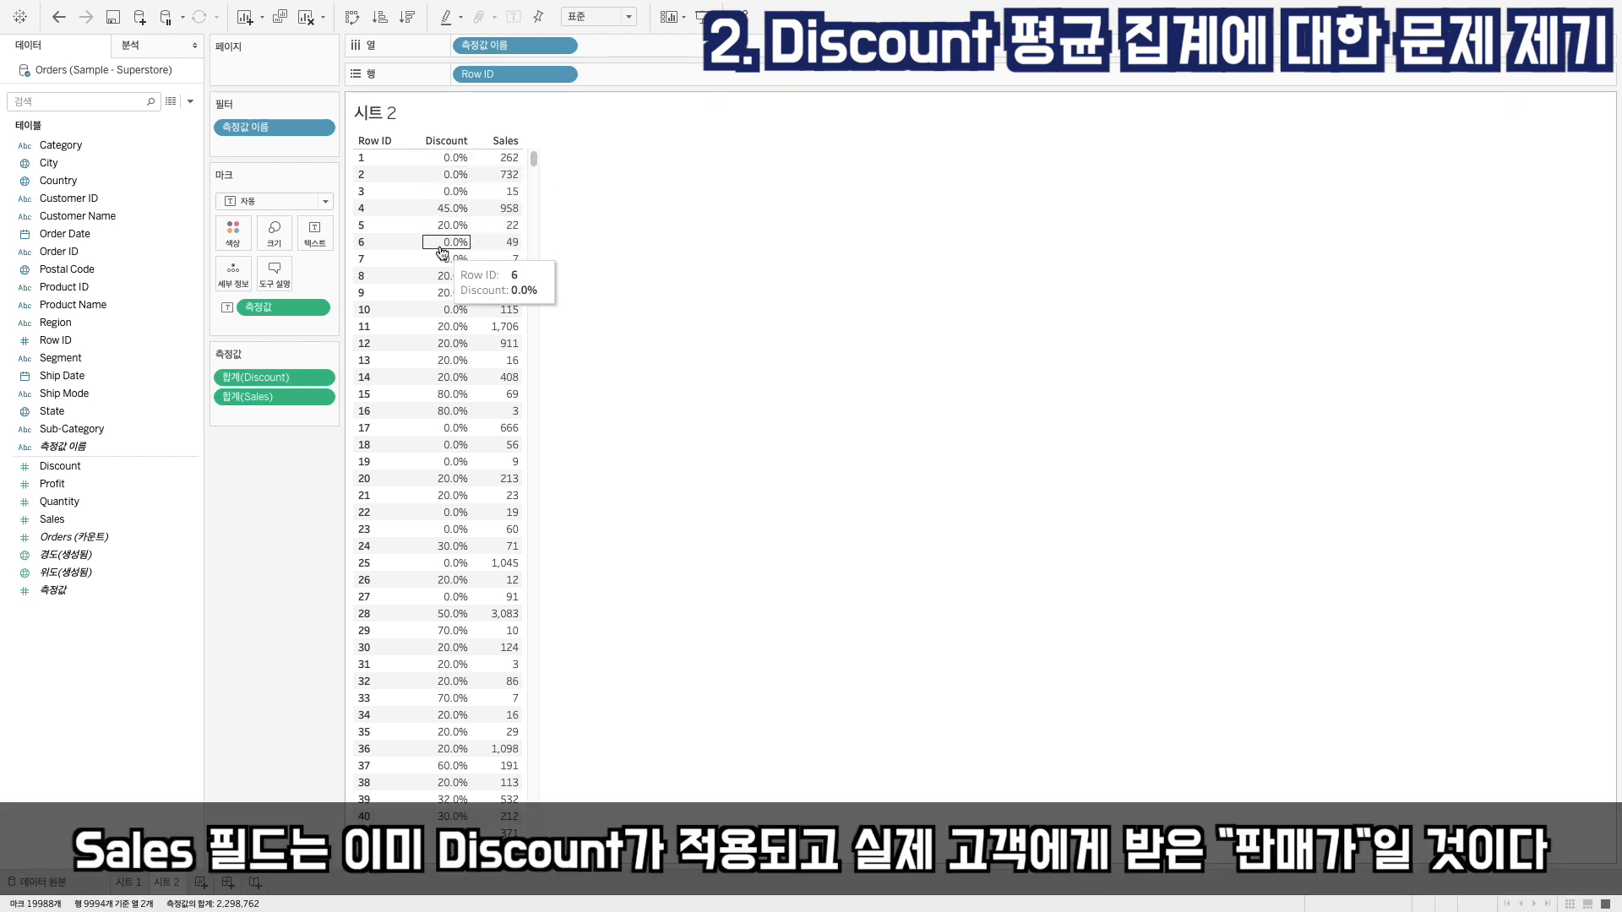
pyautogui.moveTo(245, 378); pyautogui.dragTo(278, 414)
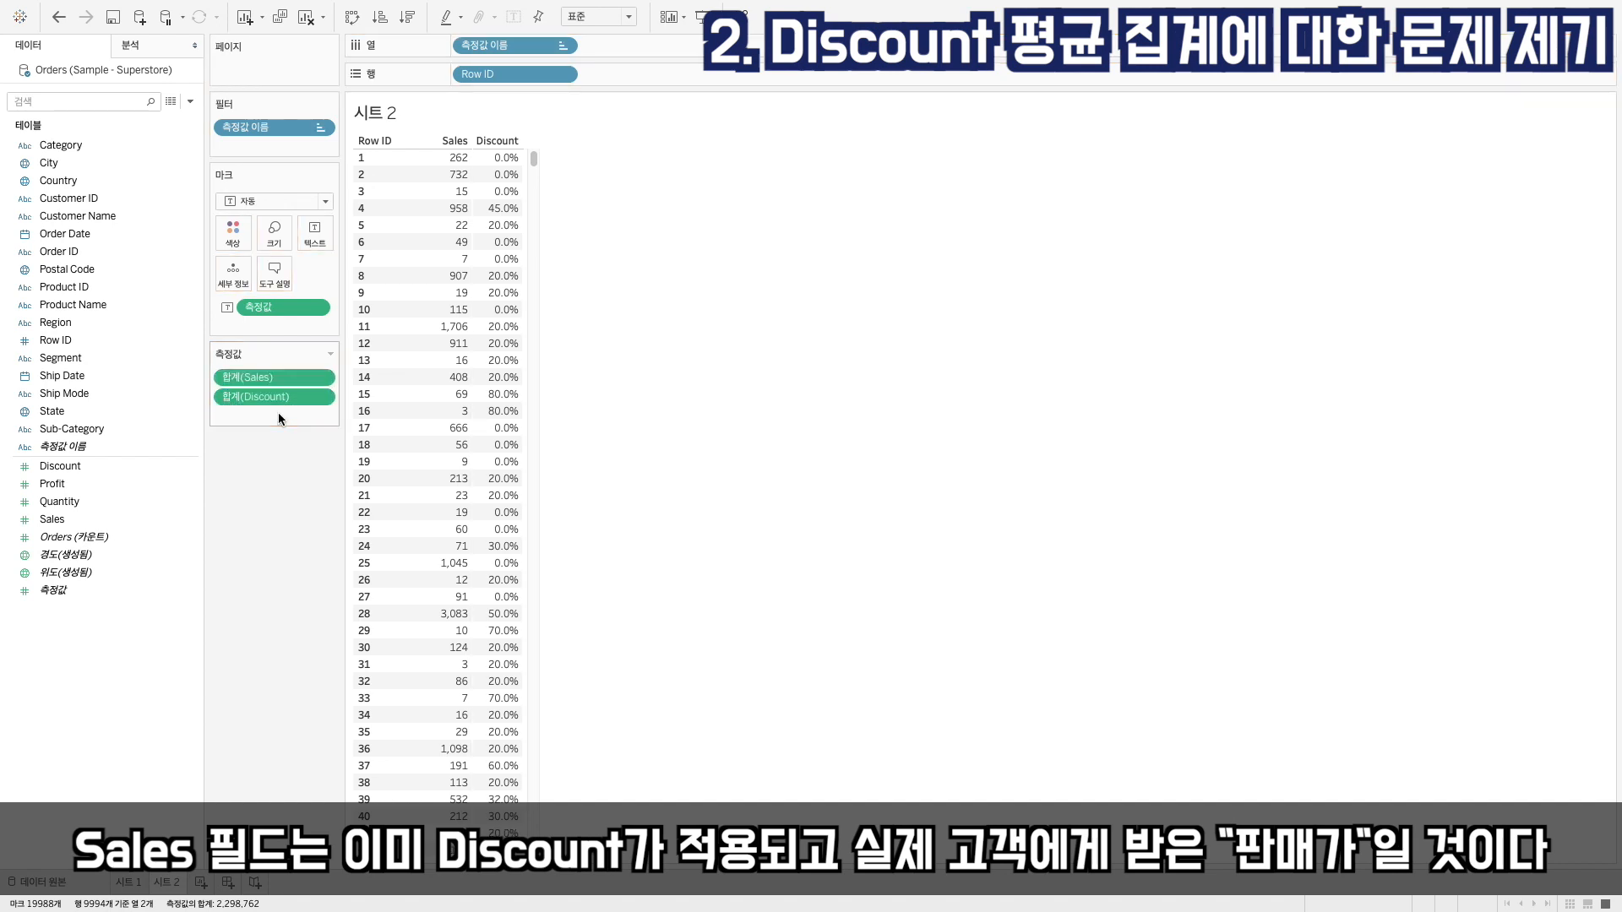
# Create a calculated field named 정가.
pyautogui.moveTo(512, 161)
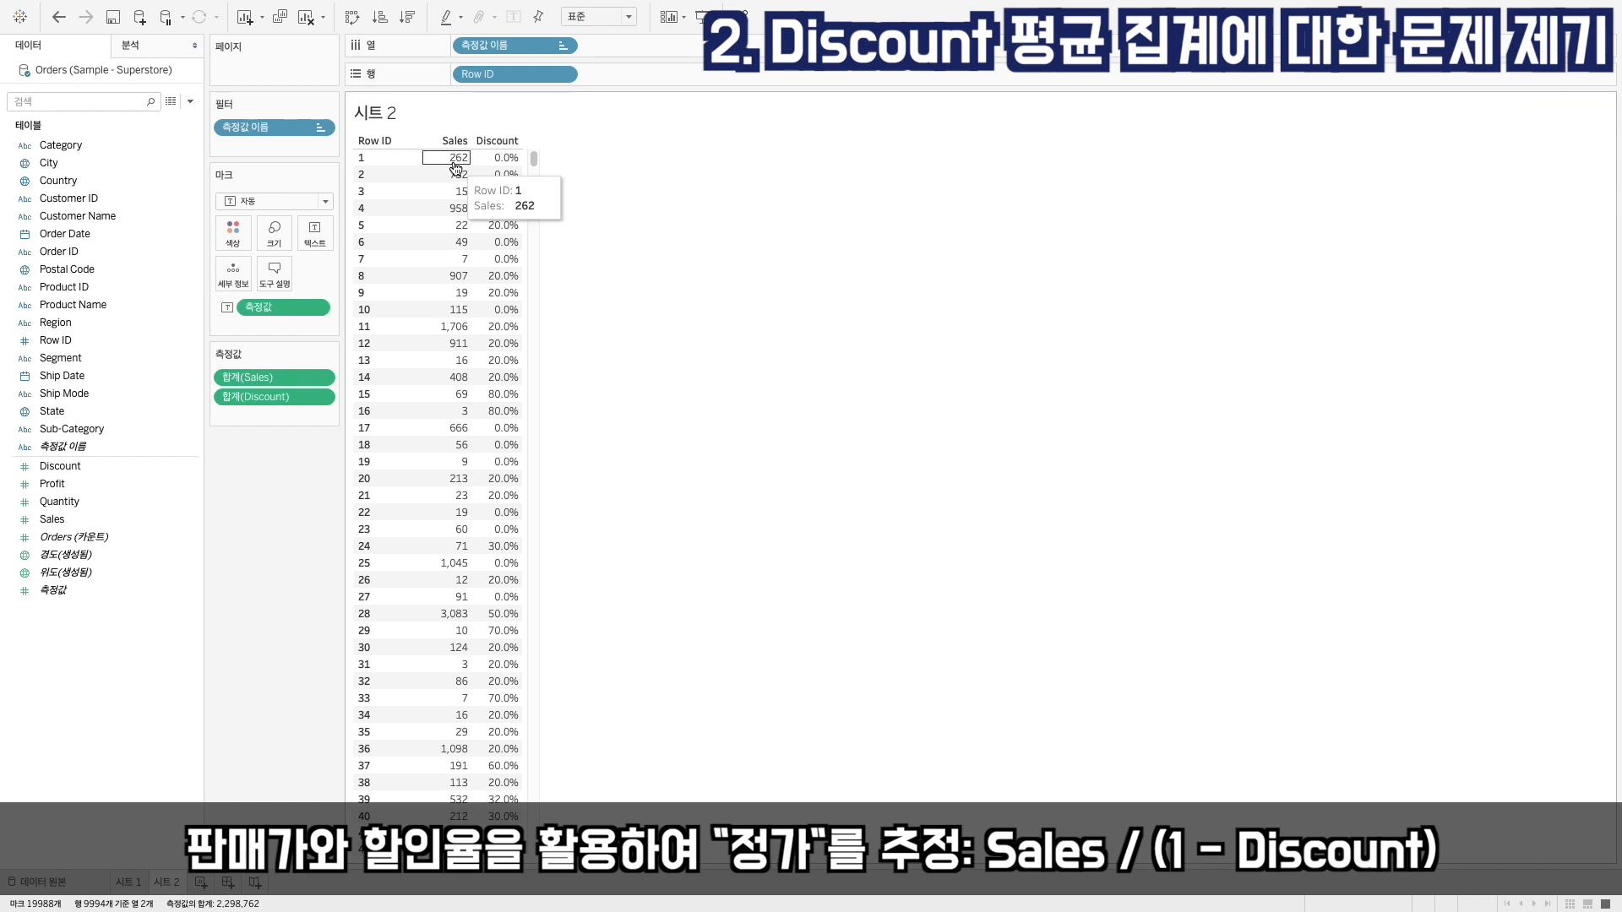
pyautogui.rightClick(126, 642)
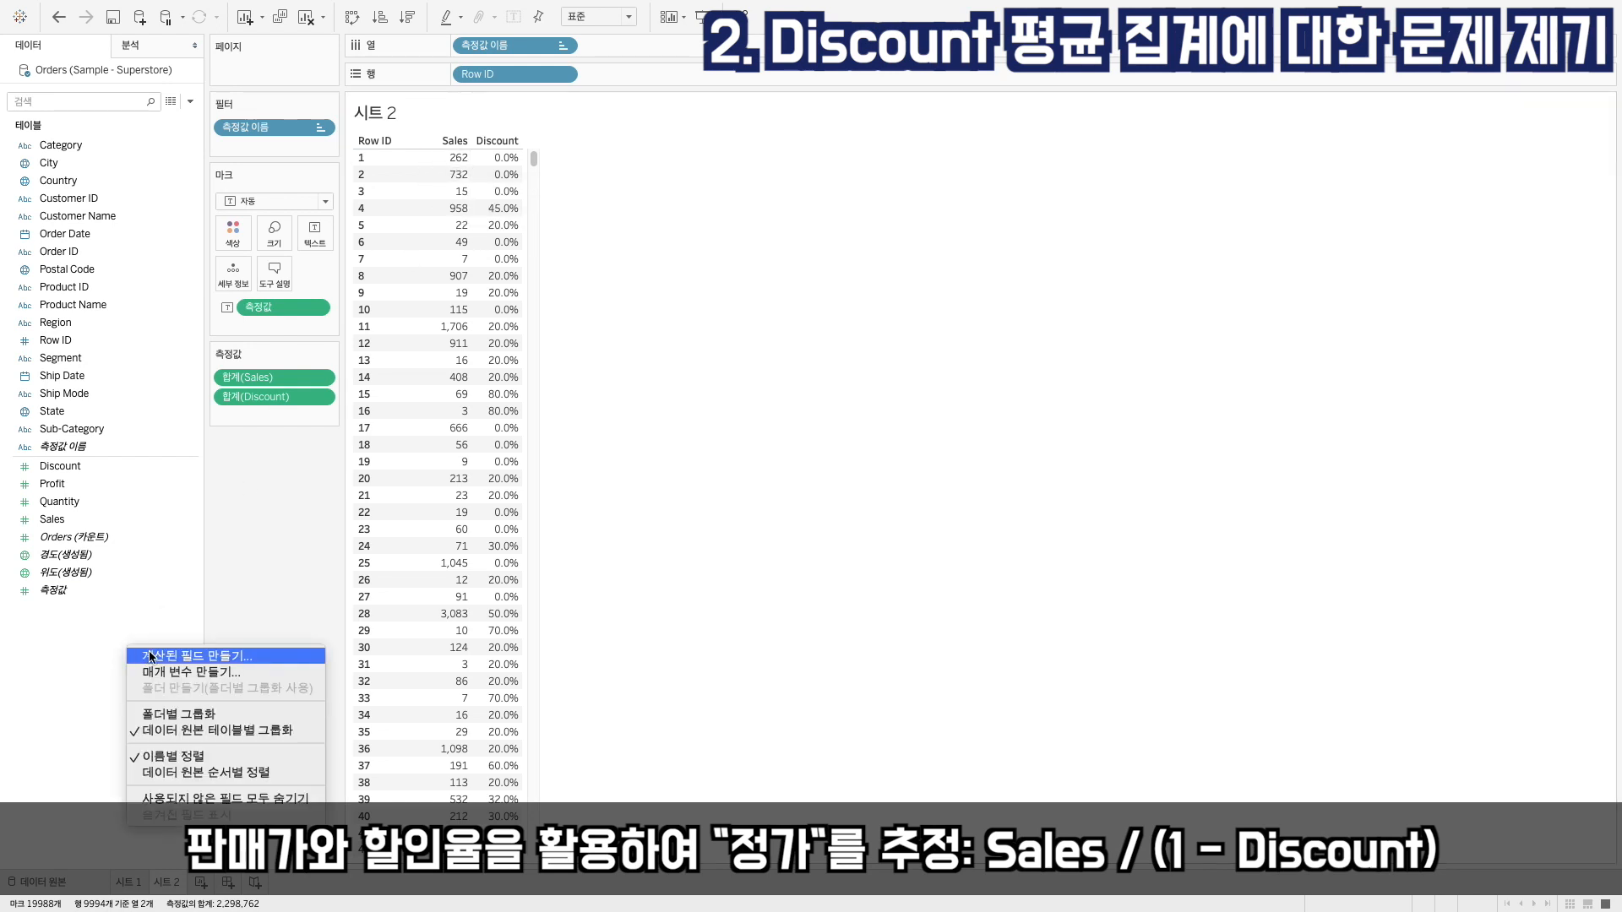
pyautogui.click(149, 656)
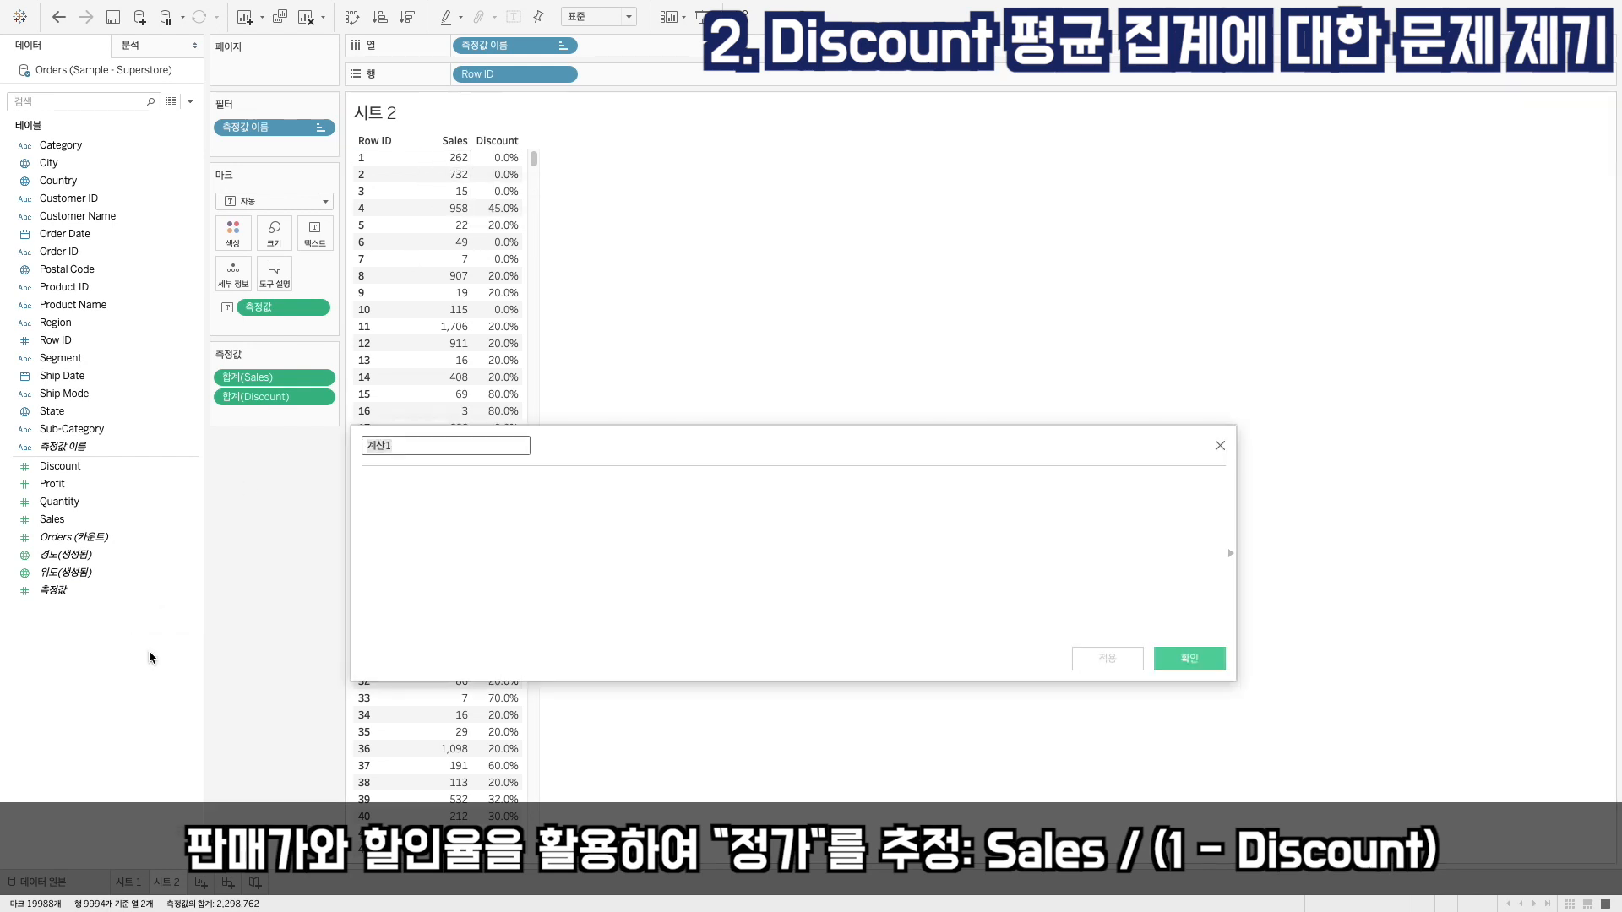
pyautogui.write('정가')
pyautogui.click(476, 534)
pyautogui.write('ㄴ')
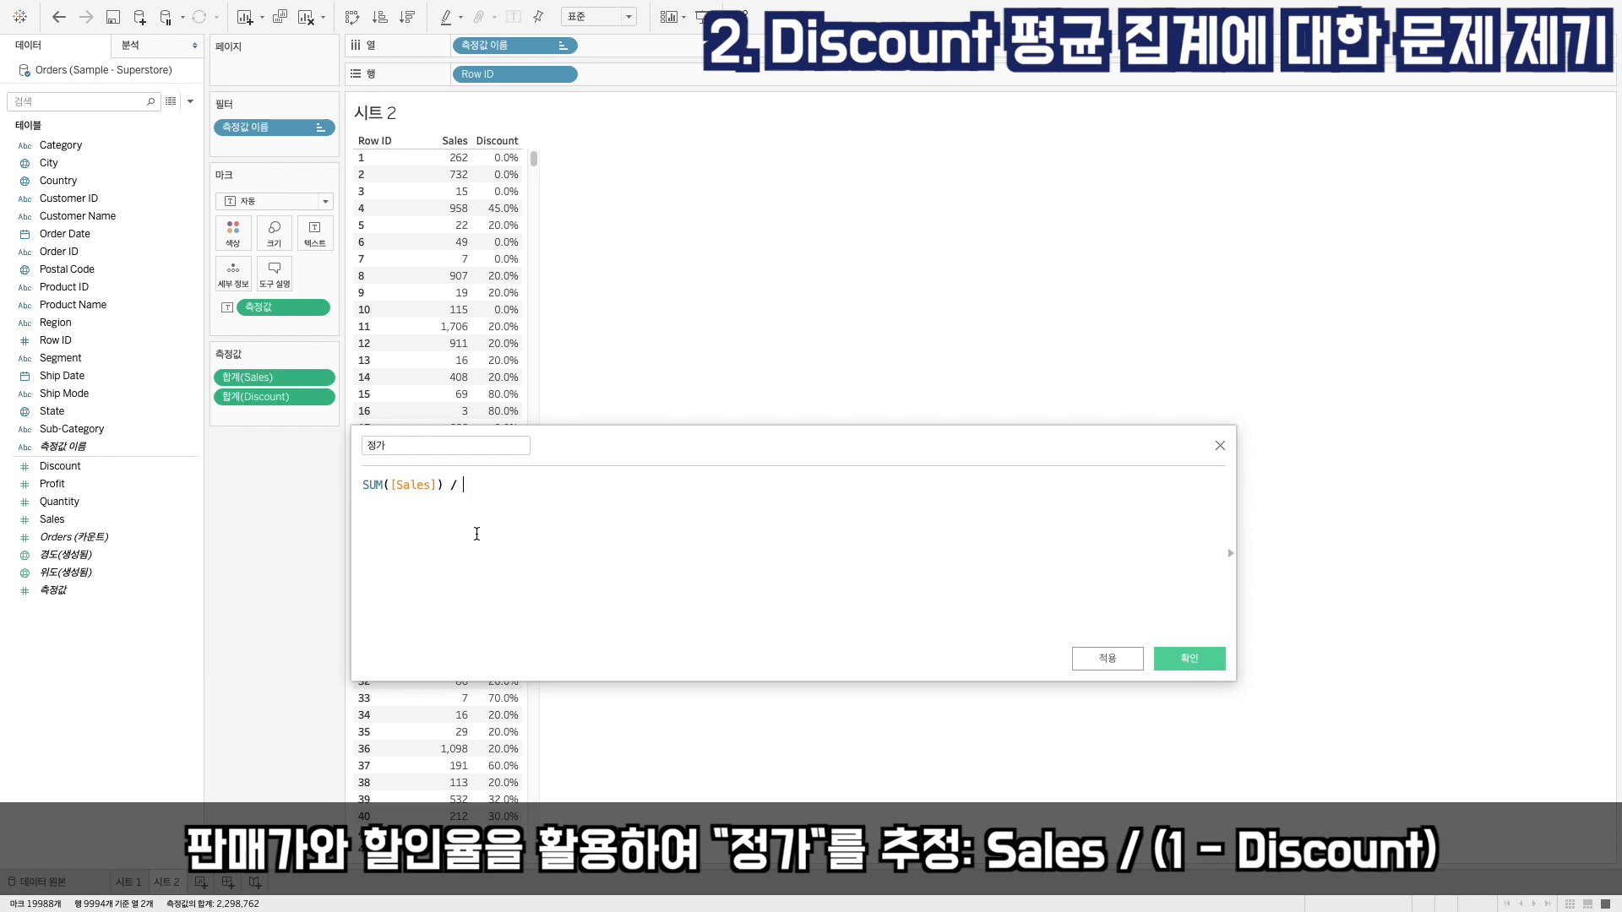
pyautogui.press('BackSpace')
pyautogui.press('BackSpace')
pyautogui.press('BackSpace')
pyautogui.press('BackSpace')
pyautogui.press('BackSpace')
pyautogui.press('BackSpace')
pyautogui.press('BackSpace')
pyautogui.press('BackSpace')
pyautogui.press('BackSpace')
pyautogui.press('BackSpace')
pyautogui.press('BackSpace')
pyautogui.press('BackSpace')
pyautogui.press('BackSpace')
pyautogui.press('BackSpace')
# Apply the formula [Sales] / (1 - [Discount]) to the 정가 field and add it to the table's measure values after Discount.
pyautogui.write('[Sales] / (1')
pyautogui.moveTo(87, 468); pyautogui.dragTo(536, 521)
pyautogui.write(')')
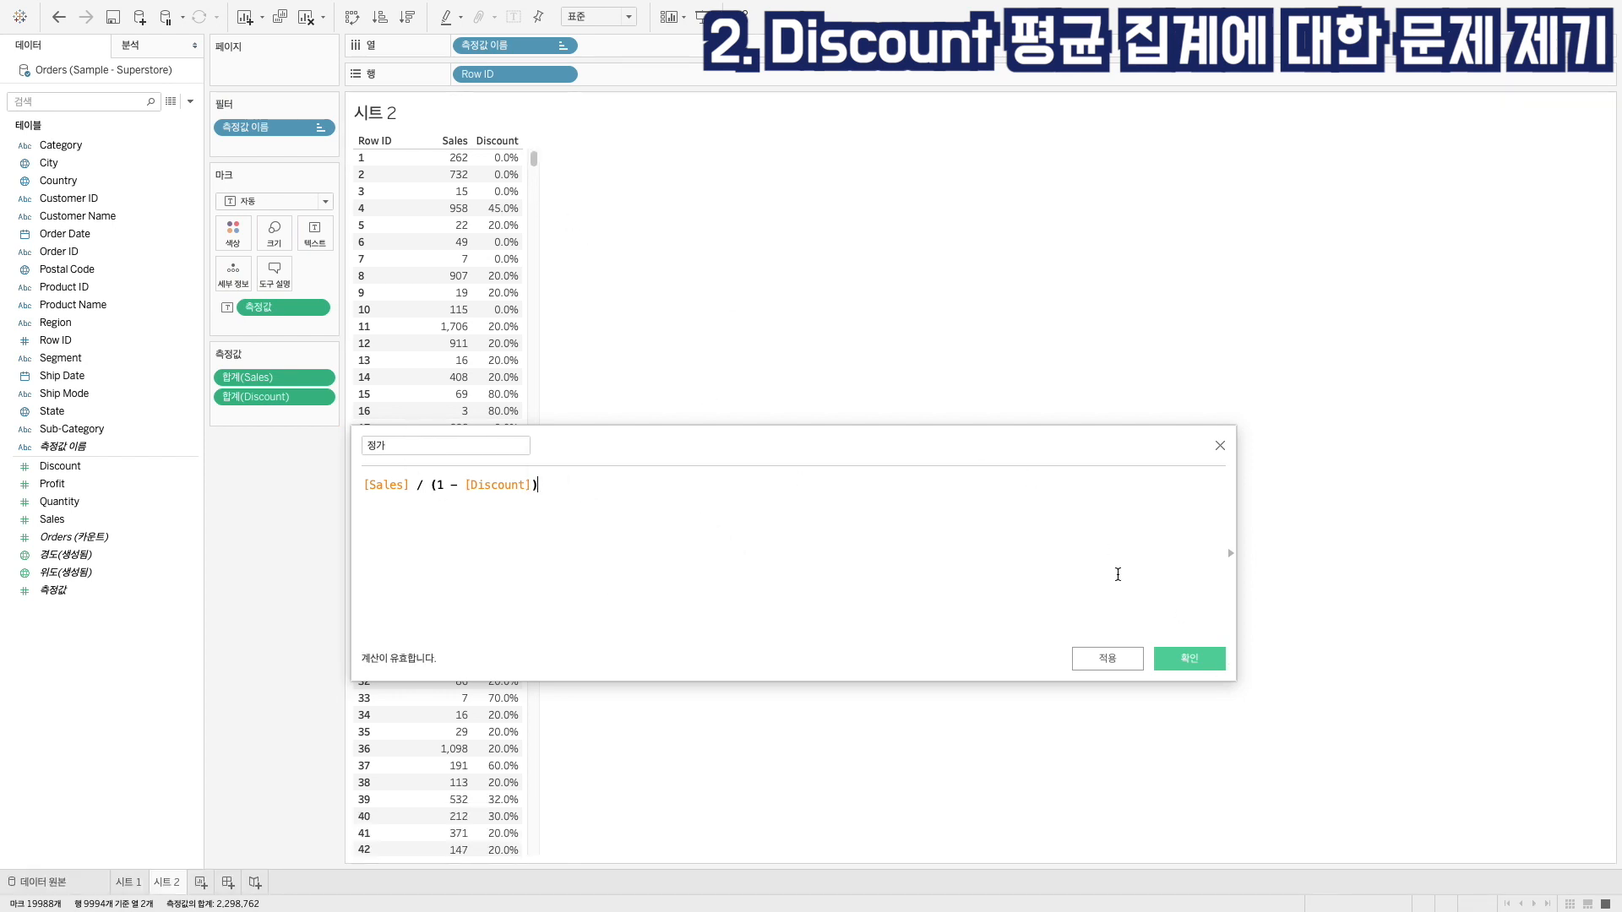
pyautogui.click(1108, 659)
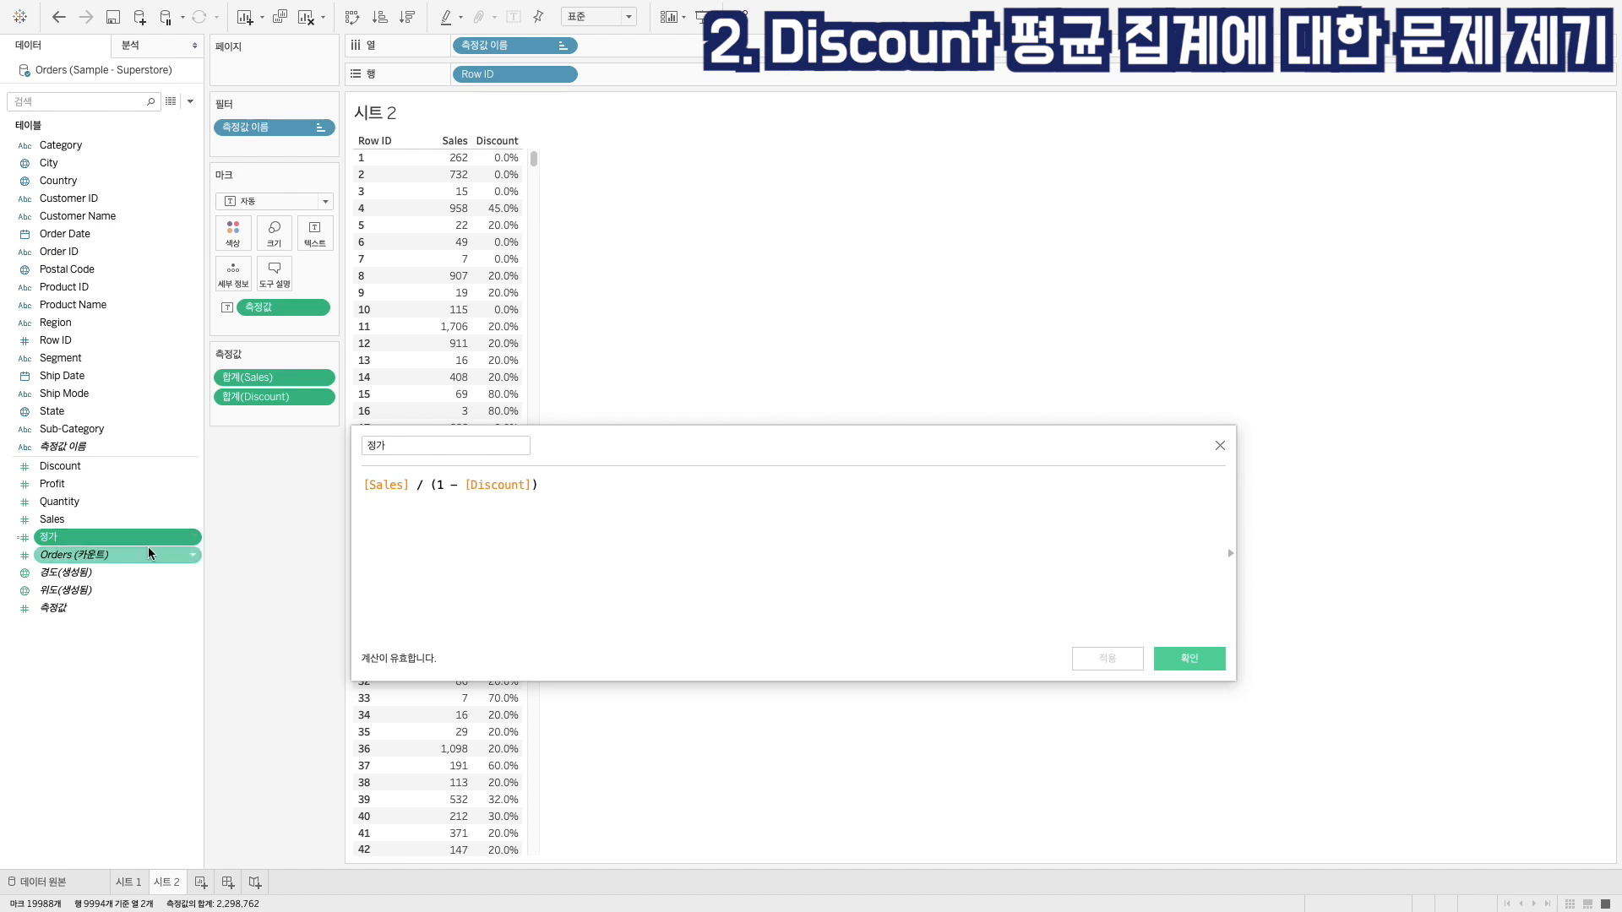
pyautogui.moveTo(71, 536); pyautogui.dragTo(257, 417)
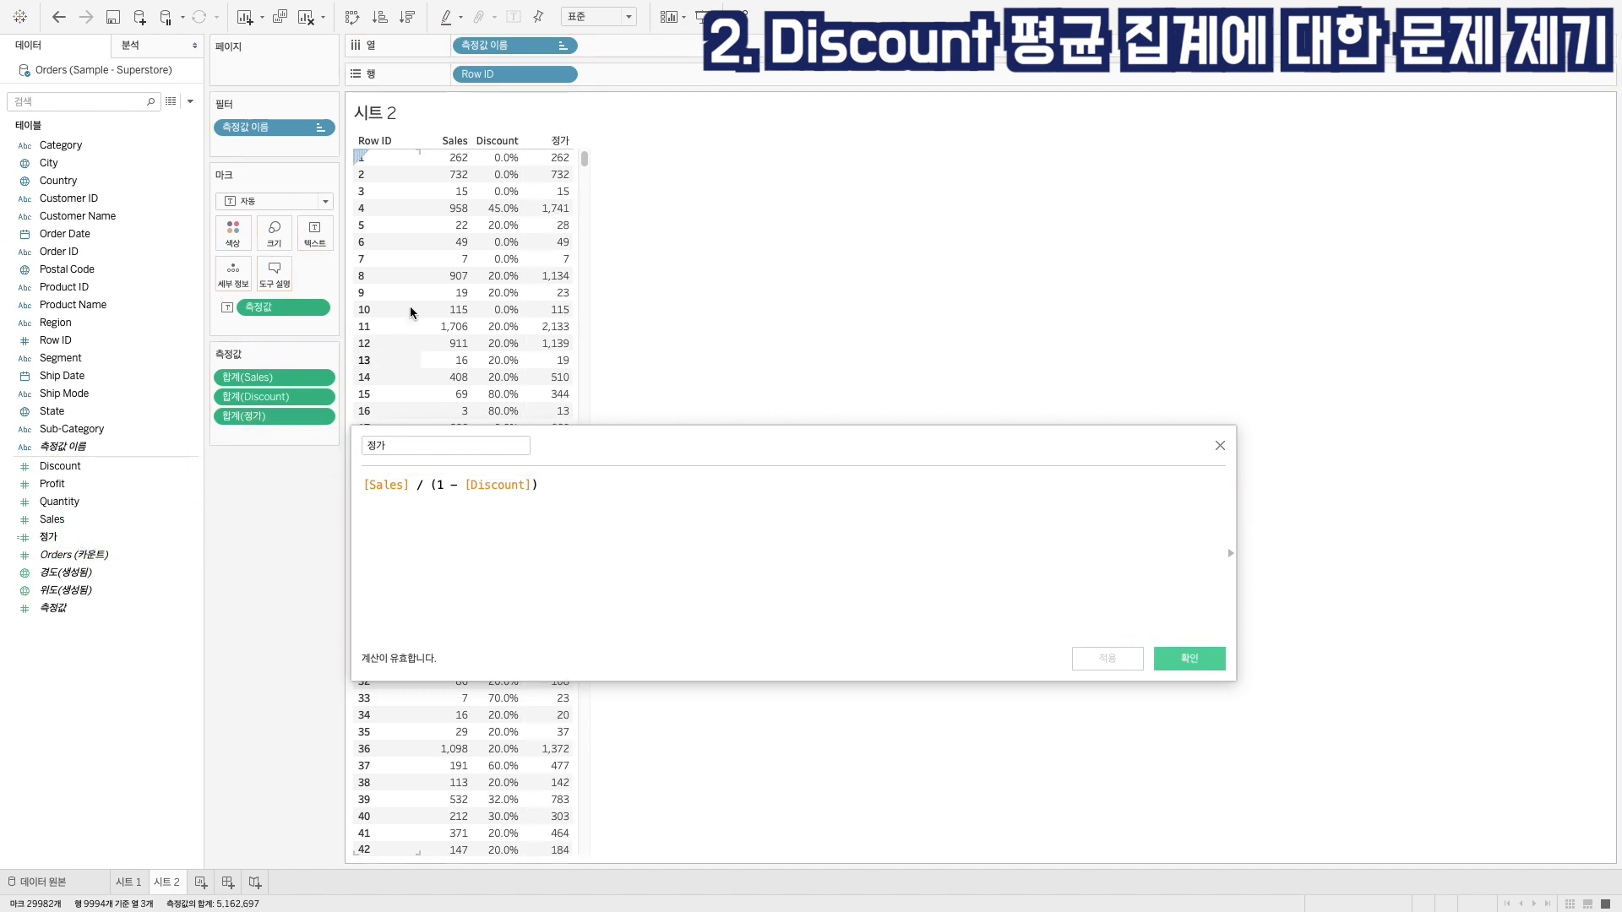
# Close the 정가 formula editor and create another calculated field named 할인금액.
pyautogui.moveTo(562, 161)
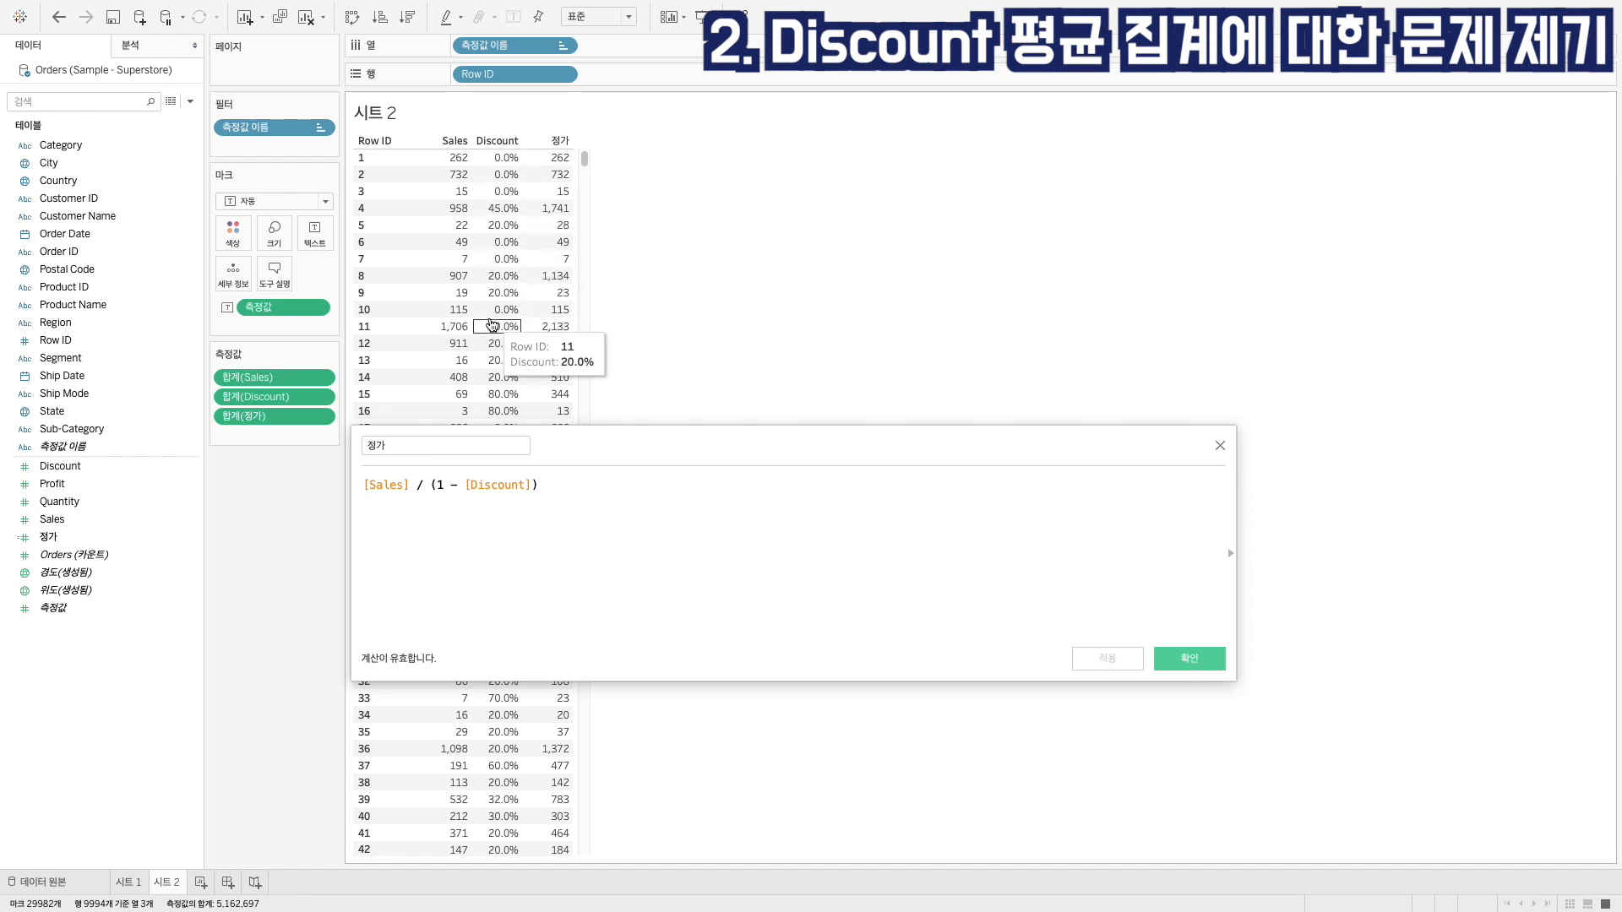
pyautogui.click(1182, 662)
pyautogui.click(192, 98)
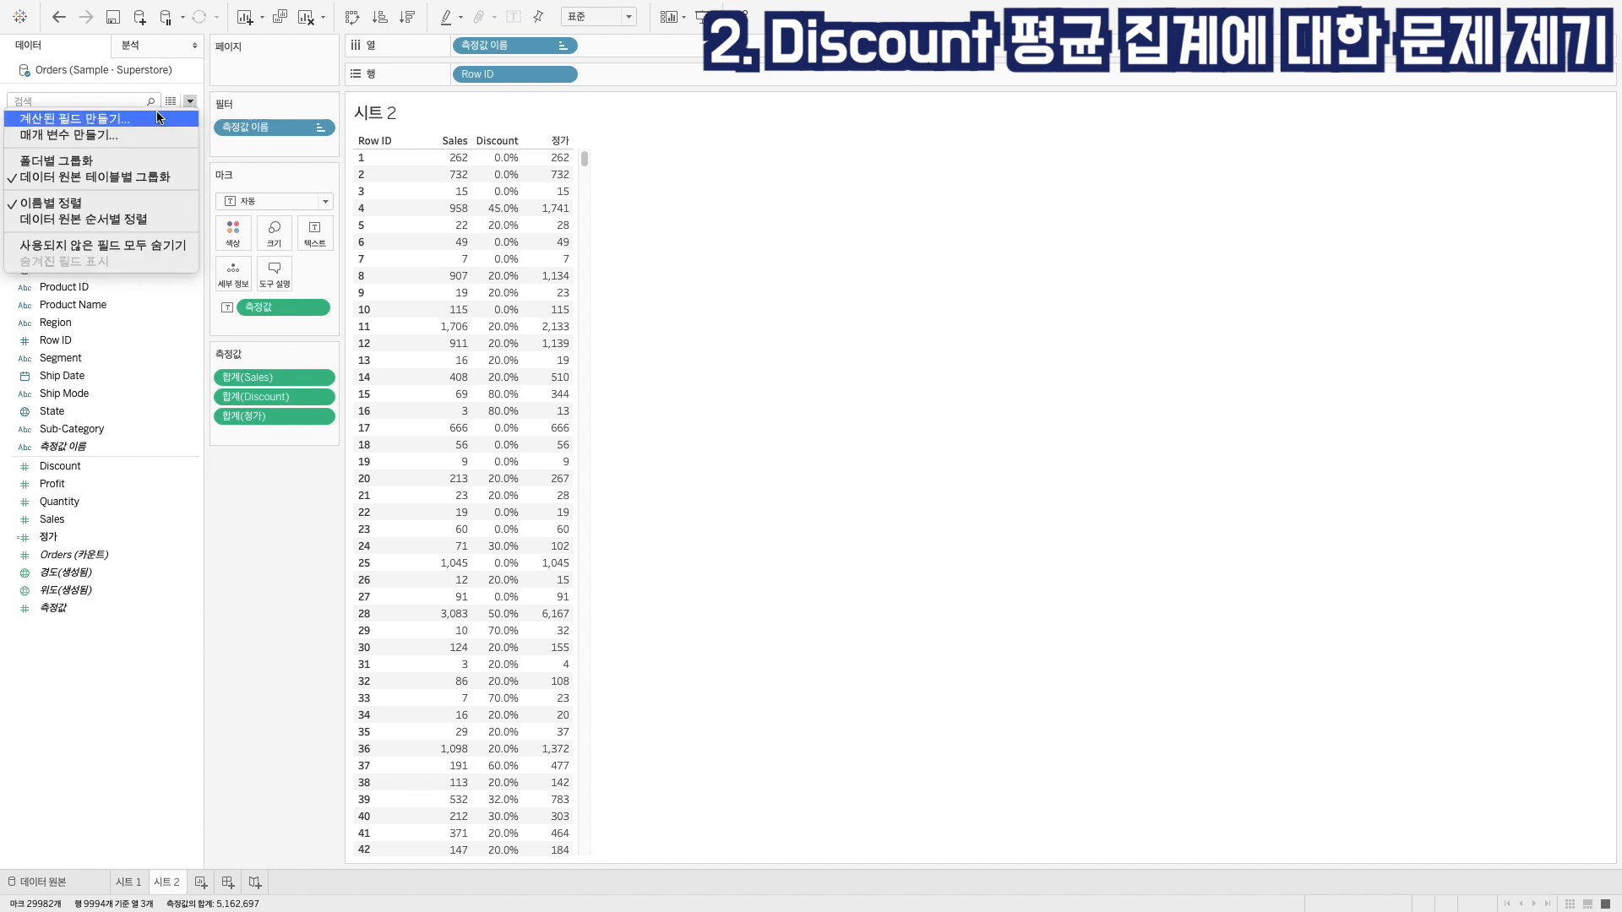
pyautogui.click(151, 113)
pyautogui.write('할인금액')
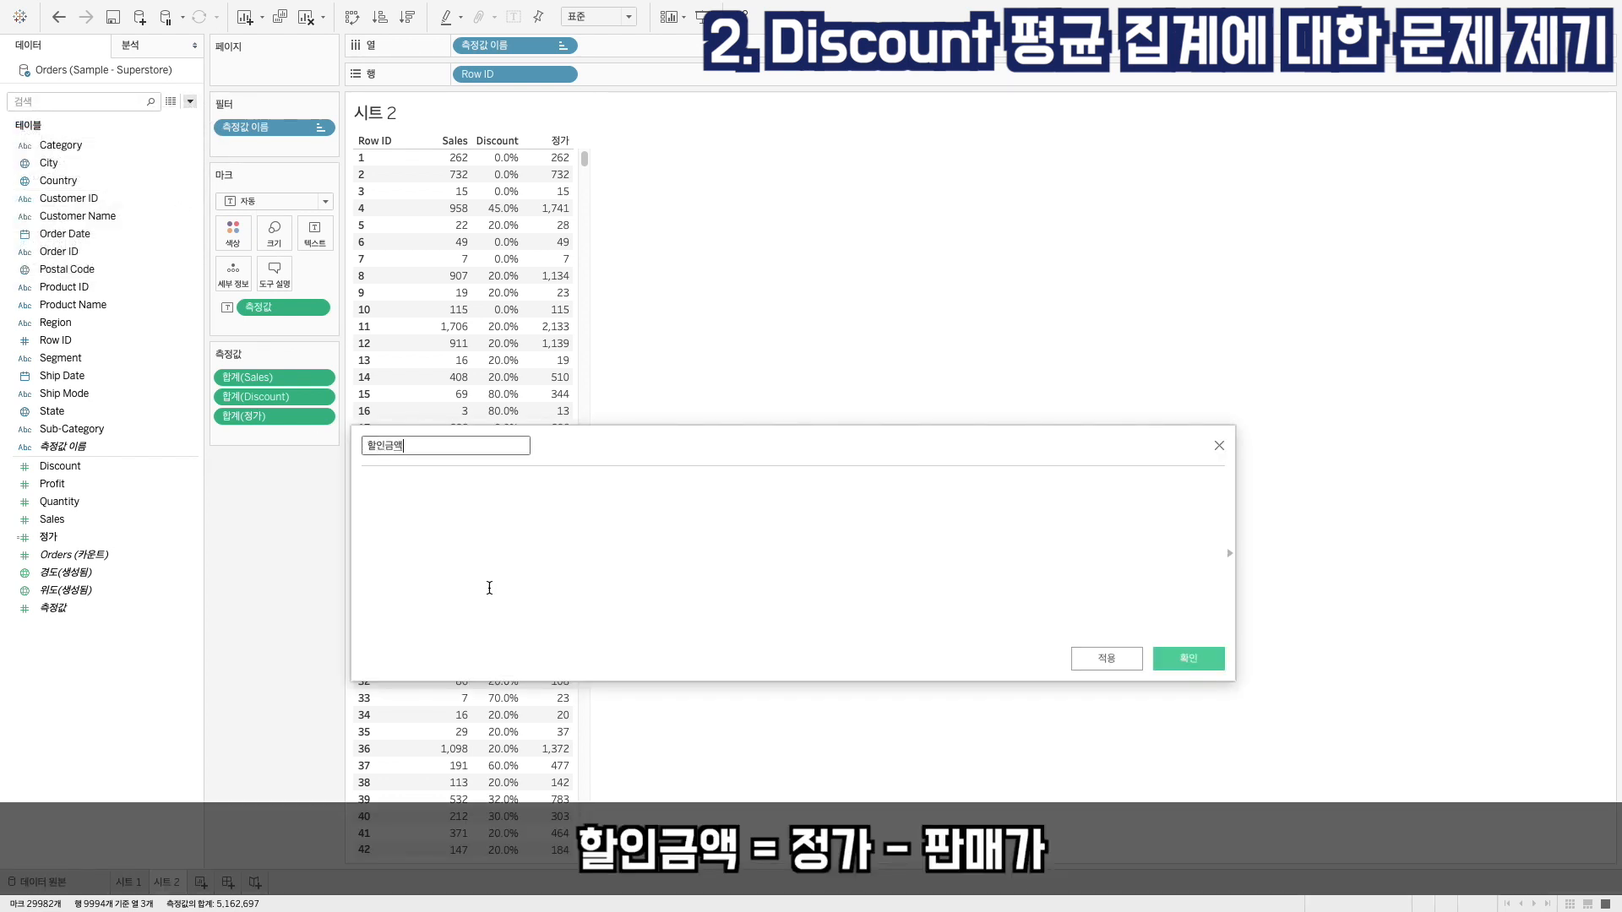
# Apply the formula [정가] - [Sales] to the 할인금액 field and add it to the table's measure values after 정가.
pyautogui.click(461, 526)
pyautogui.write('정')
pyautogui.press('Return')
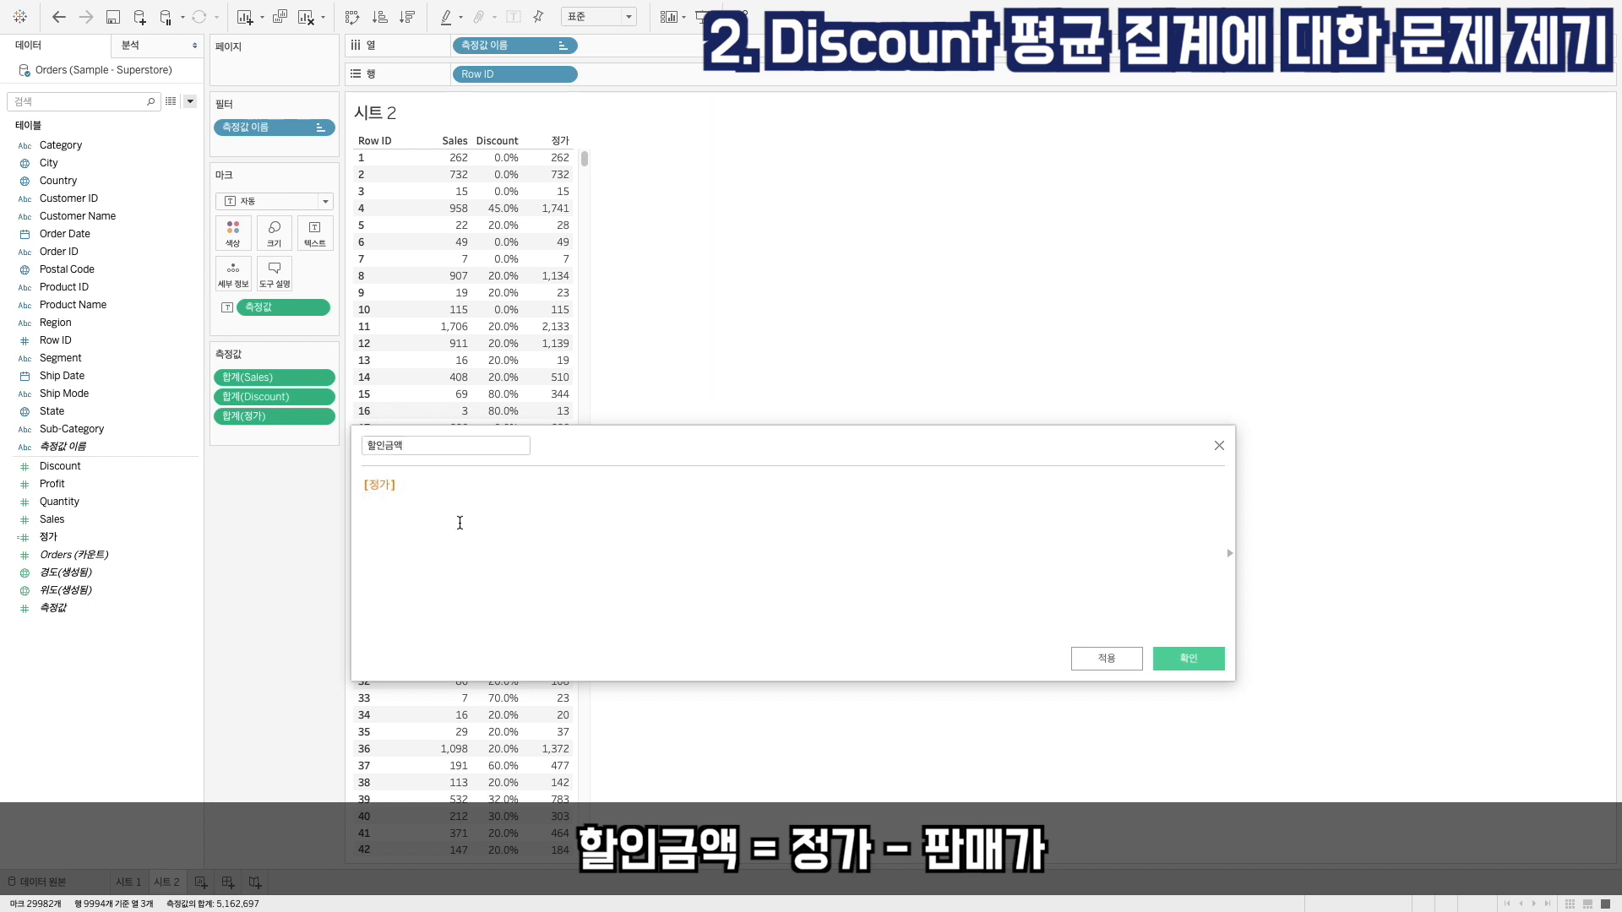
pyautogui.write('- sap')
pyautogui.press('Tab')
pyautogui.press('BackSpace')
pyautogui.press('BackSpace')
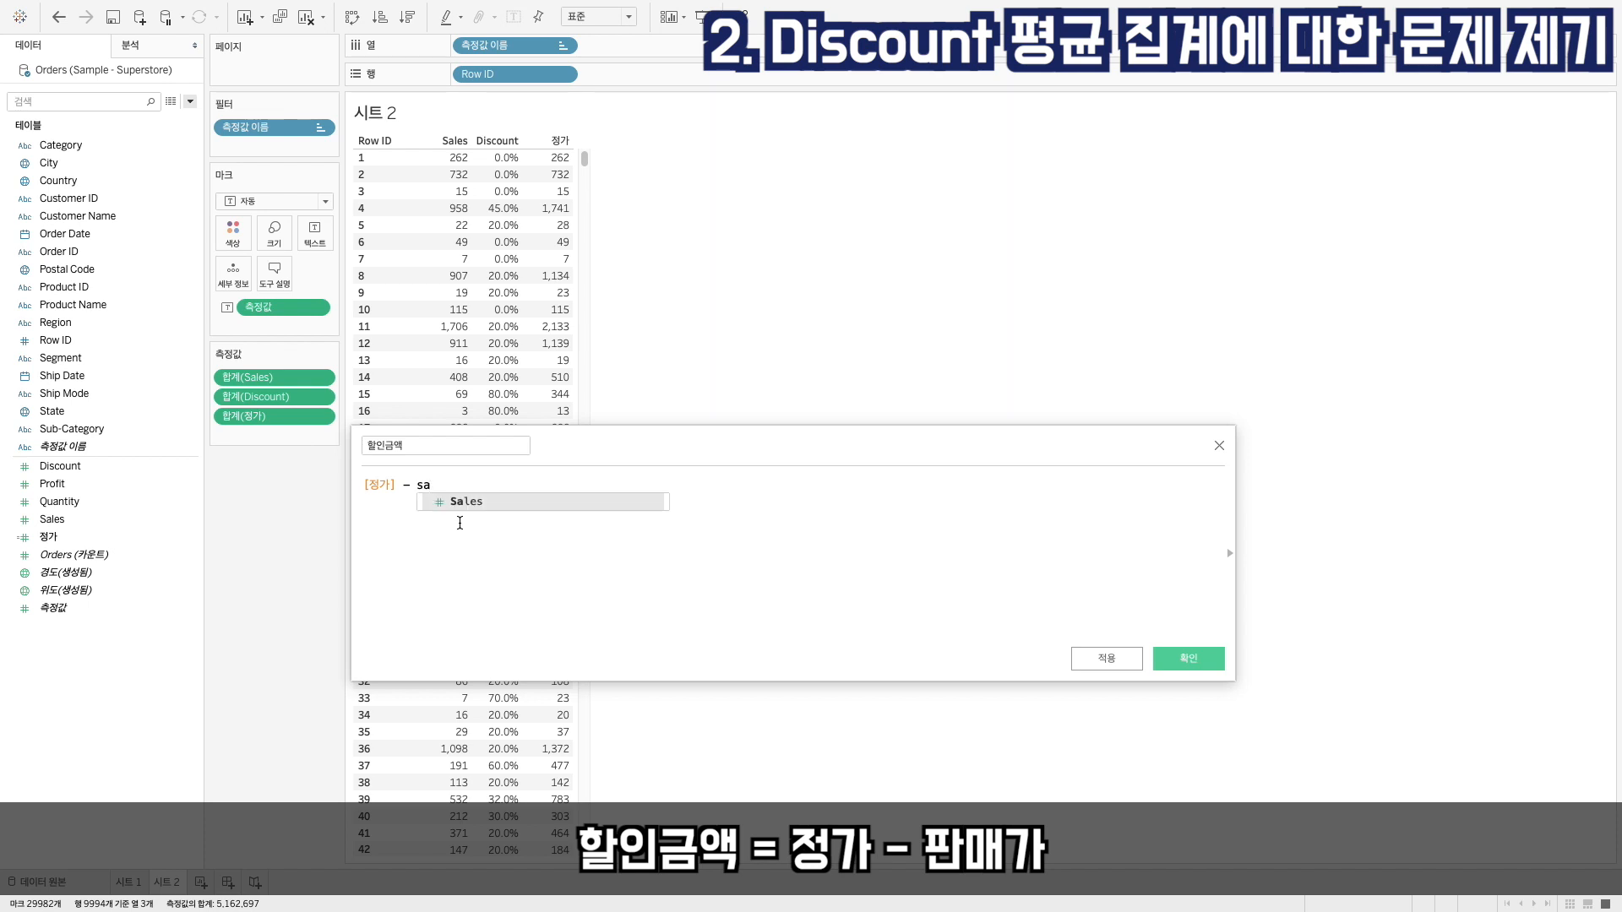
pyautogui.press('Return')
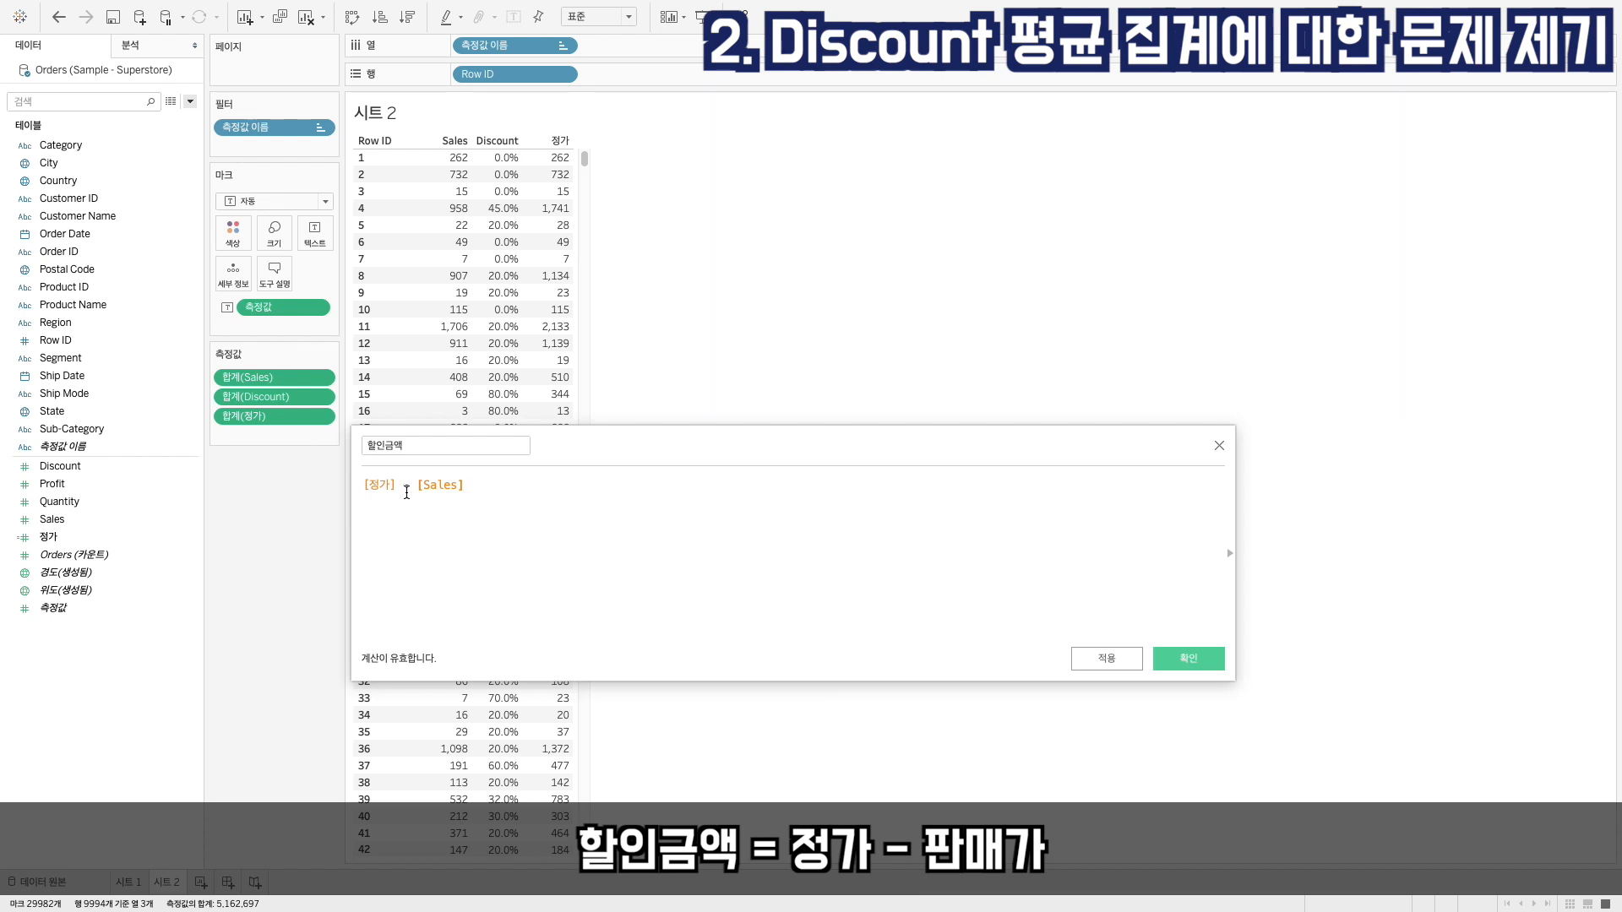
pyautogui.click(1217, 659)
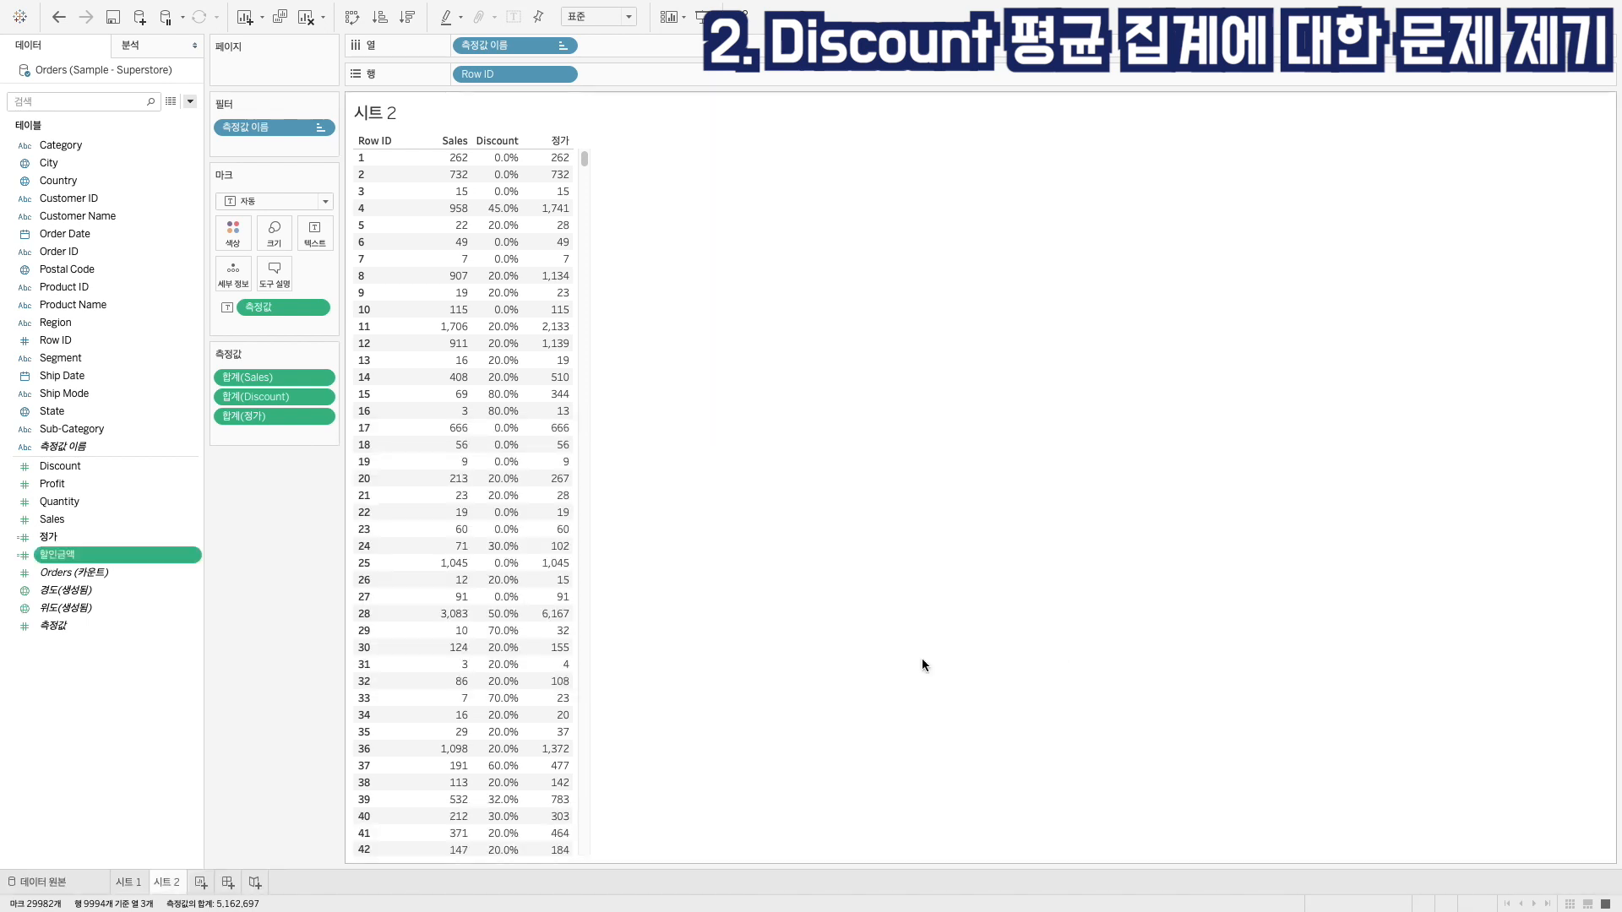
pyautogui.moveTo(69, 550); pyautogui.dragTo(249, 442)
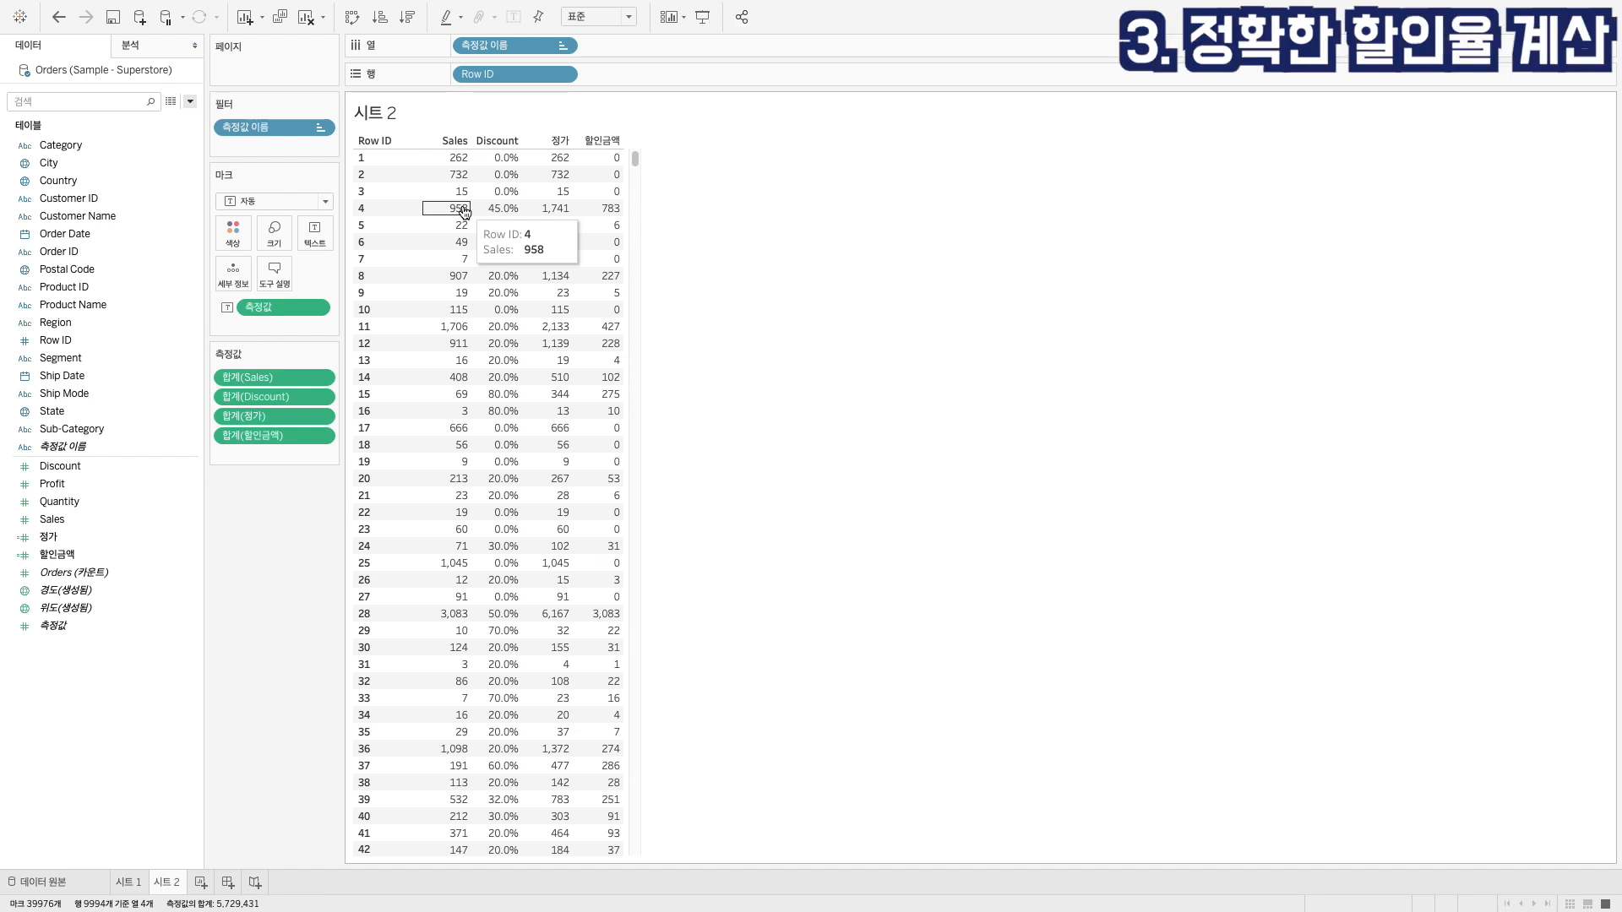
# Create a calculated field named 할인율.
pyautogui.click(190, 100)
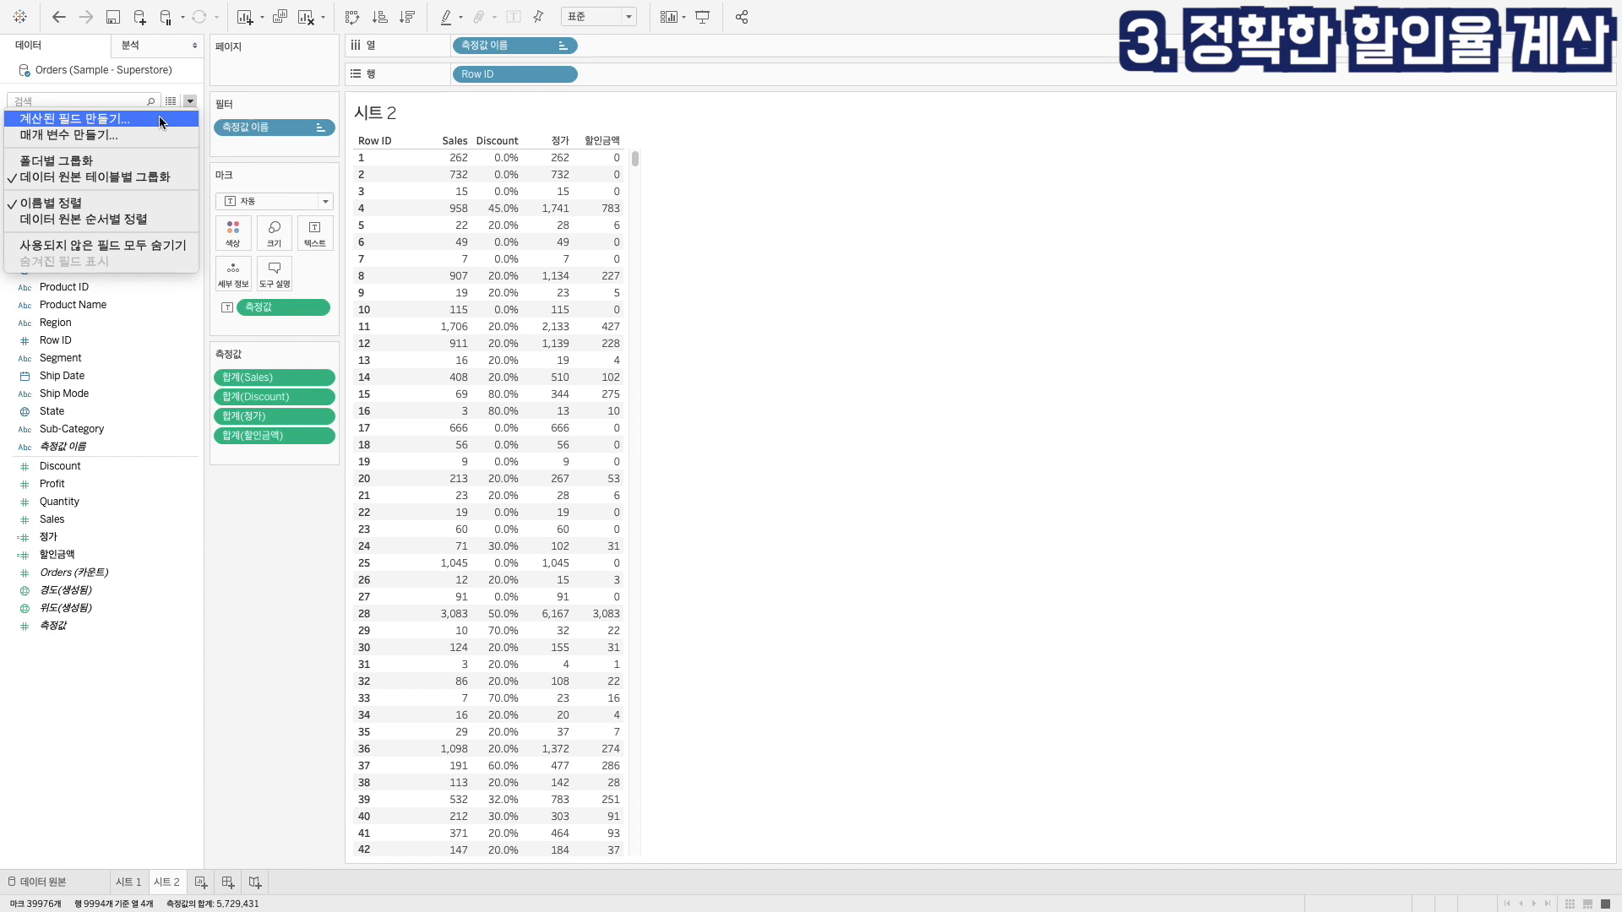
pyautogui.click(160, 119)
pyautogui.write('gkf')
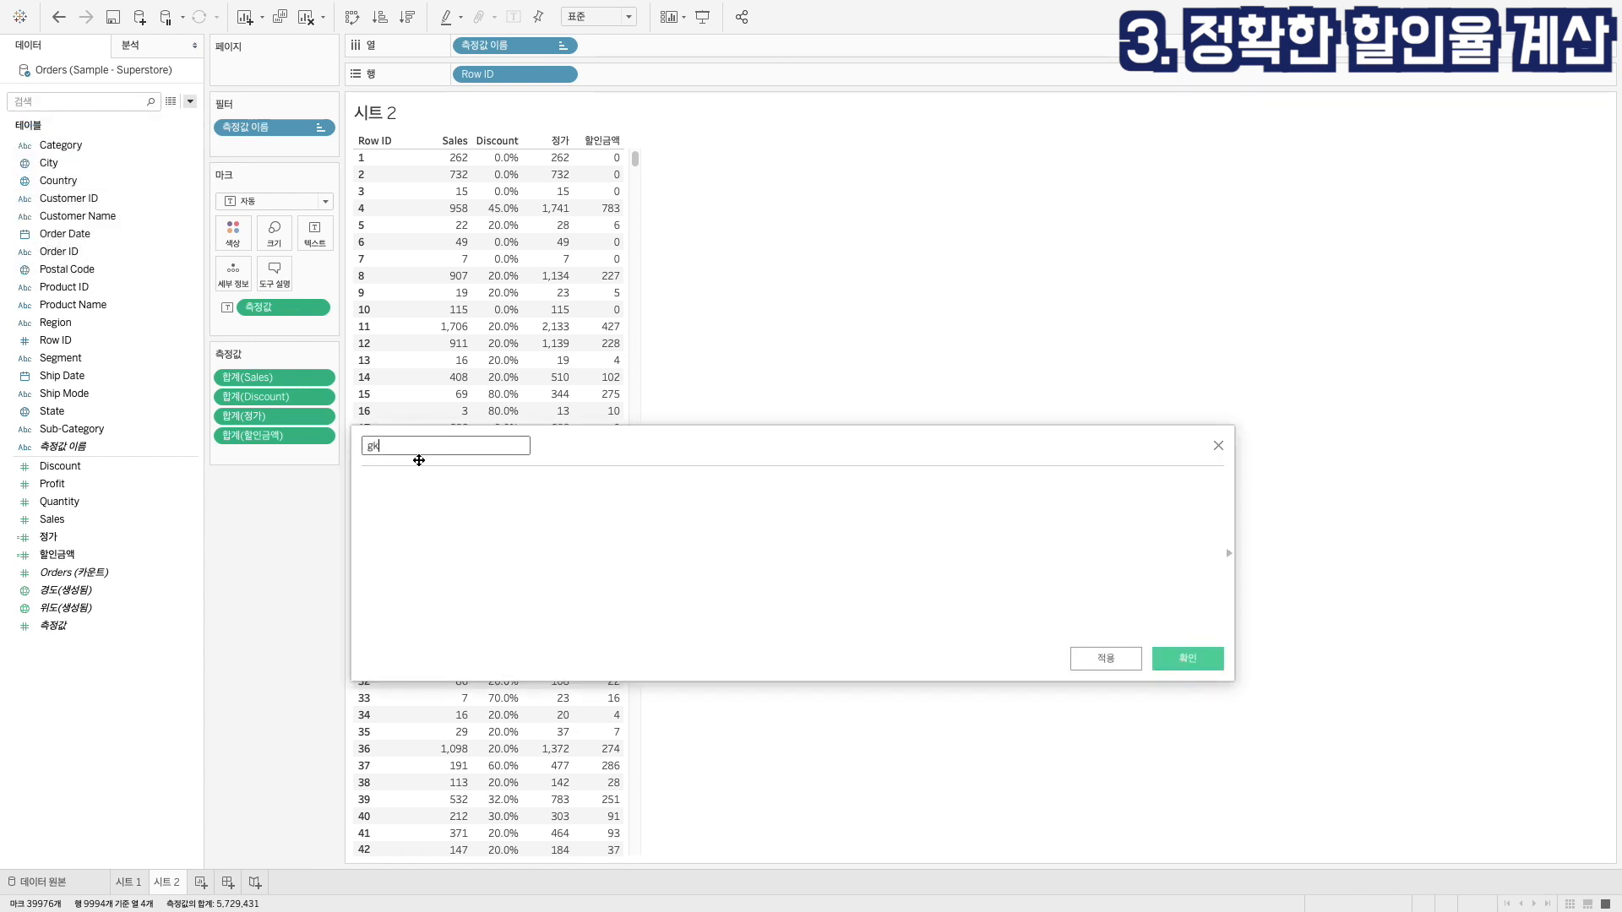
pyautogui.press('BackSpace')
pyautogui.press('BackSpace')
pyautogui.write('ㅎㄹ인율')
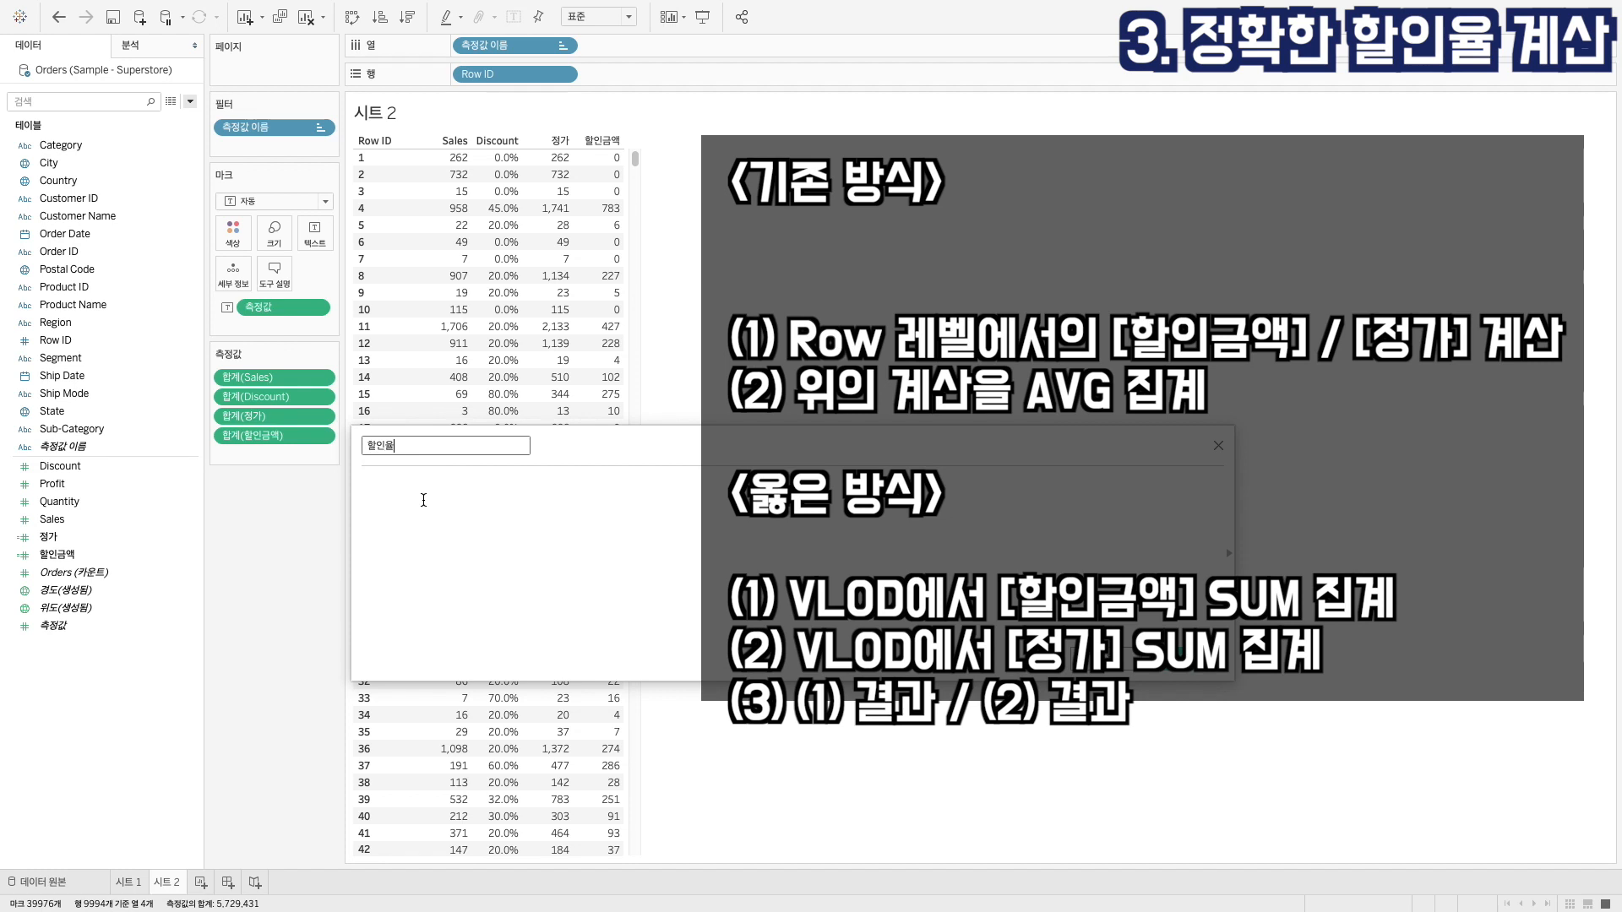
# Give the 할인율 field the formula SUM([할인금액]) / SUM([정가]) and save it.
pyautogui.click(423, 500)
pyautogui.write('sum')
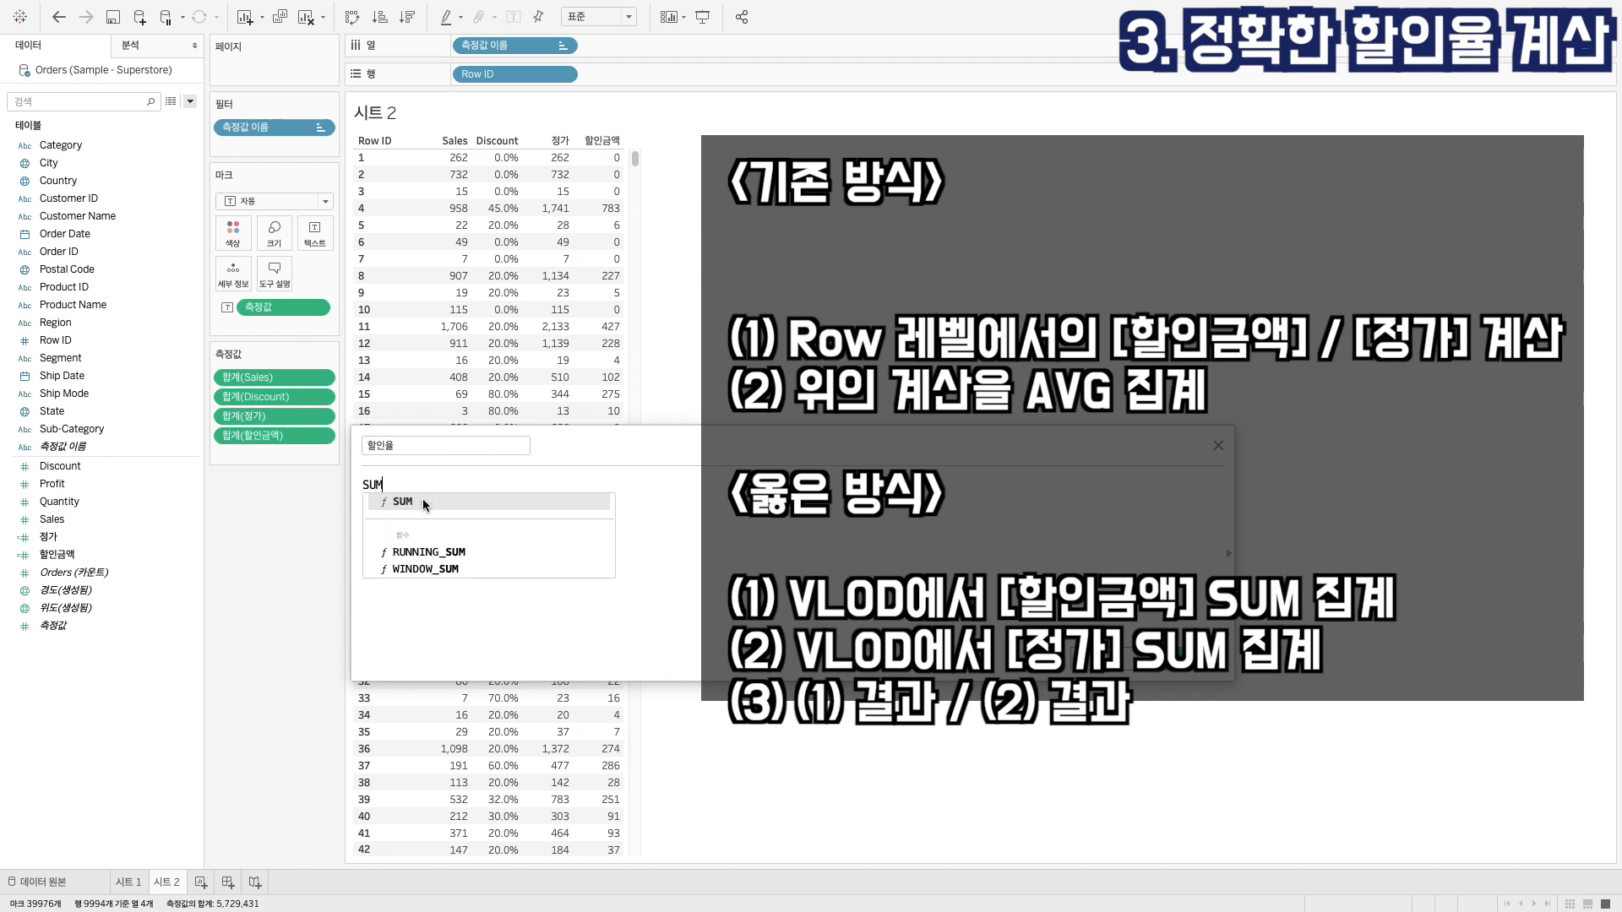
pyautogui.press('Return')
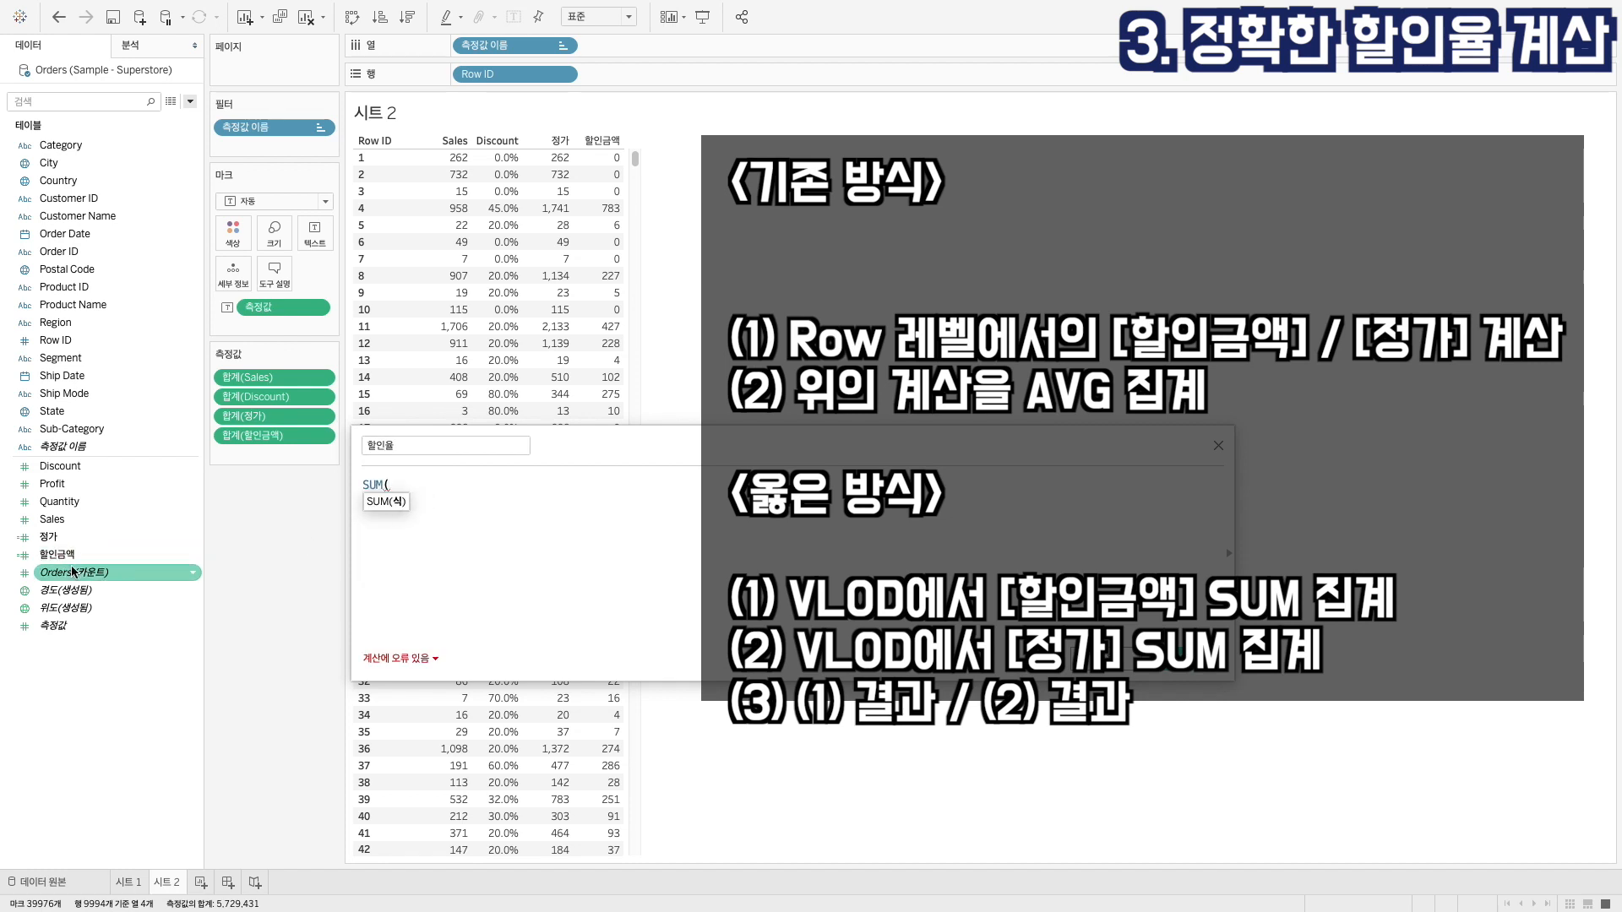
pyautogui.moveTo(57, 554); pyautogui.dragTo(475, 535)
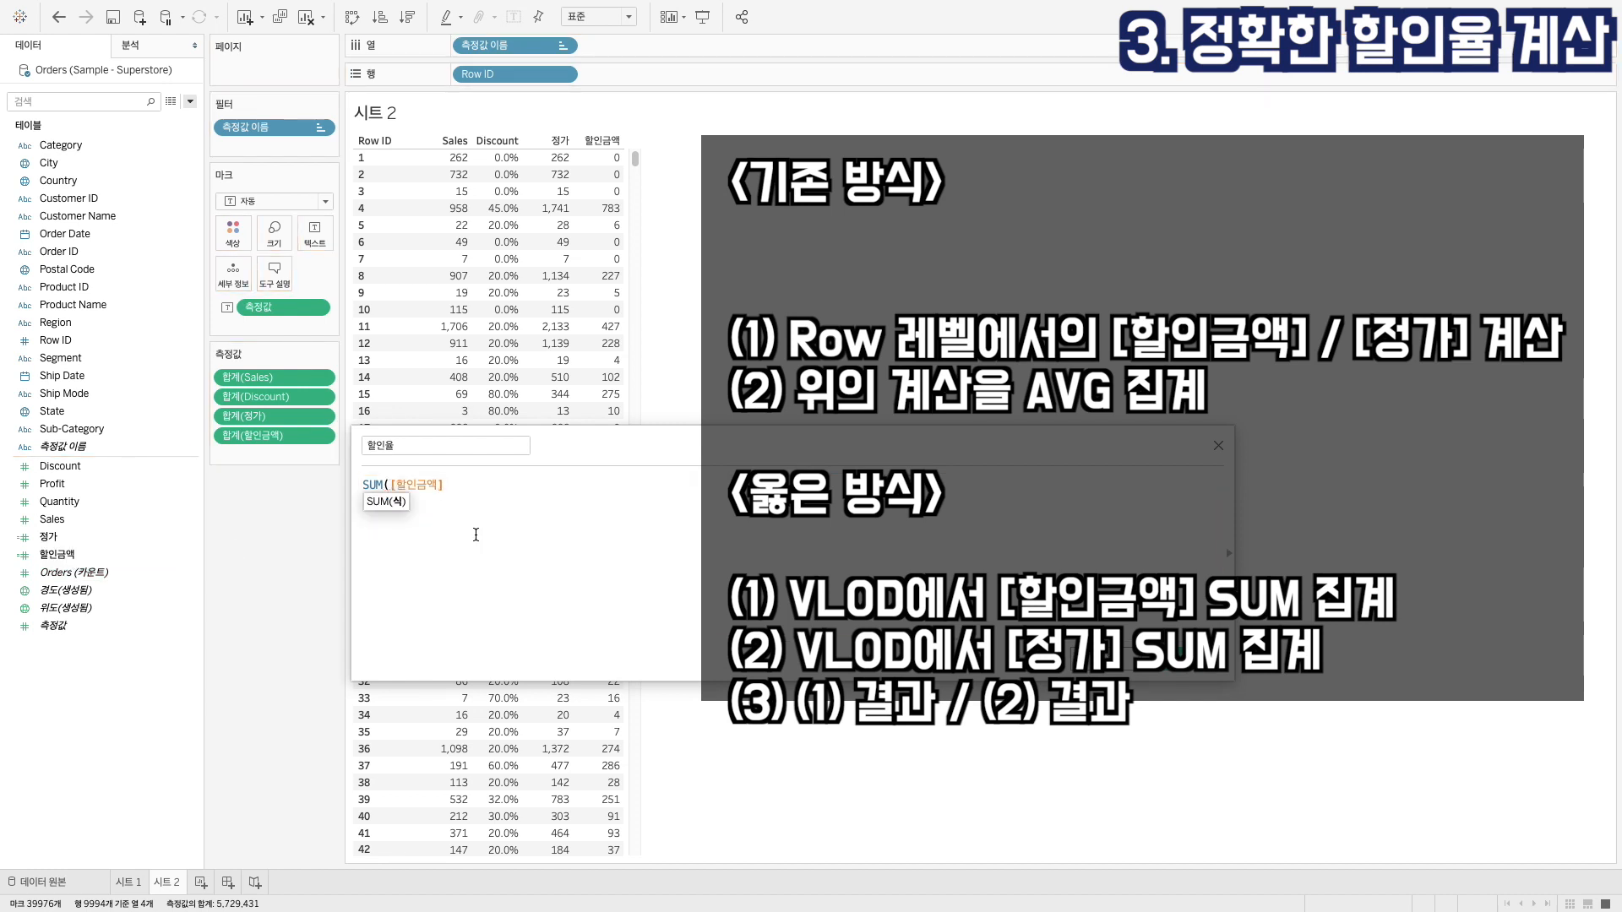
pyautogui.write(') / ')
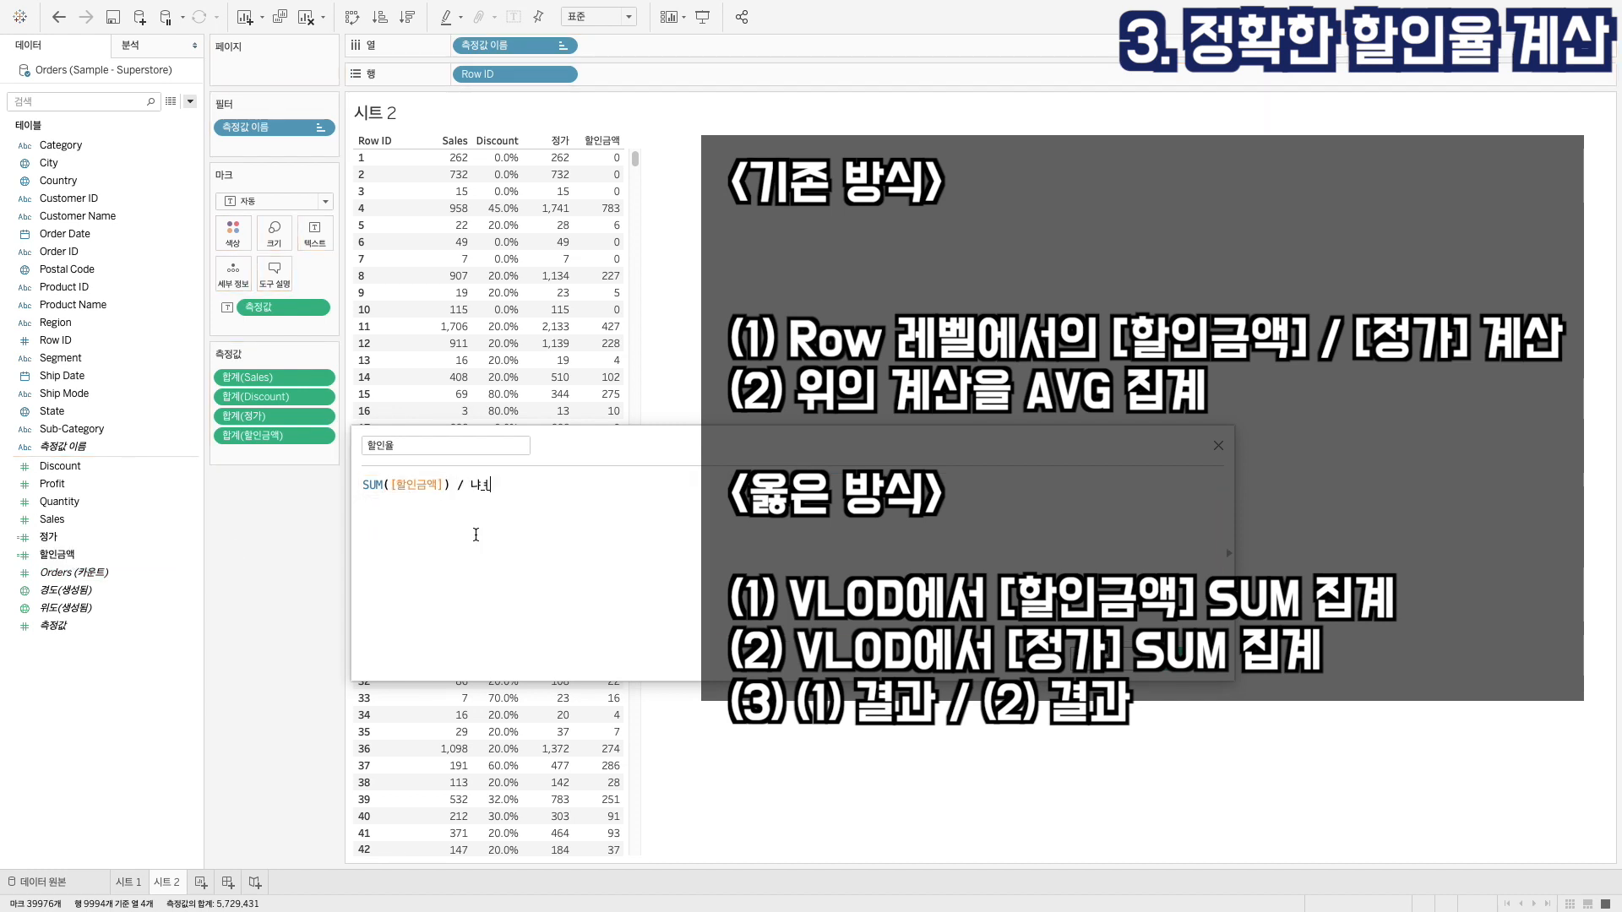
pyautogui.write('SUM(')
pyautogui.moveTo(48, 537); pyautogui.dragTo(593, 539)
pyautogui.write(')')
pyautogui.click(1183, 657)
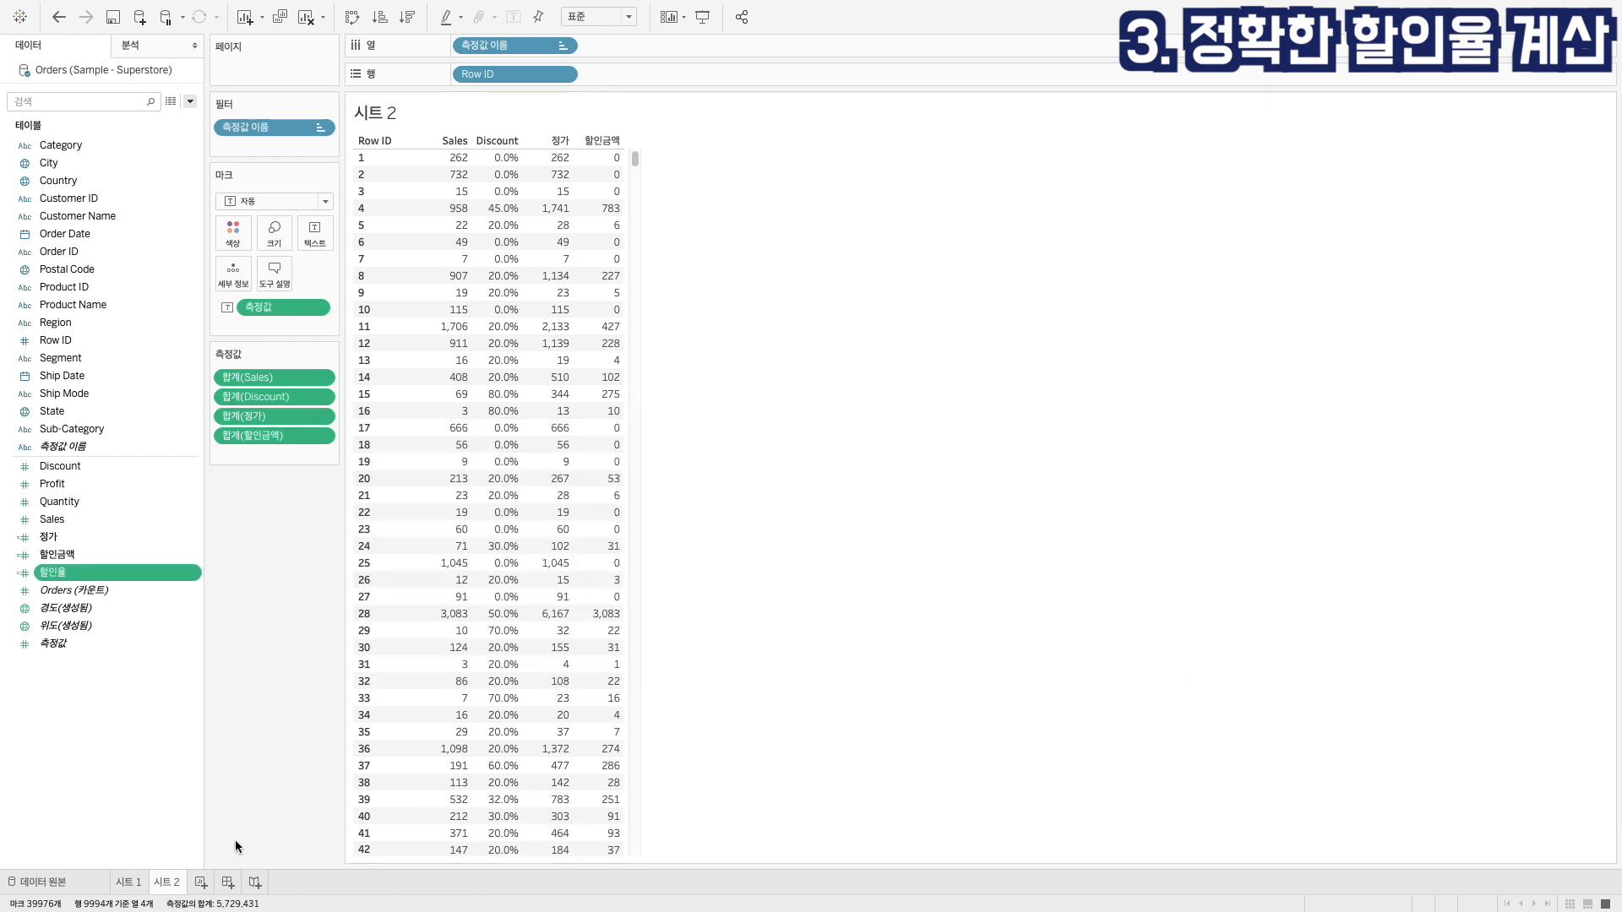
# On a new worksheet, build a bar chart of 할인율 by Category with Category as columns, and show the mark labels.
pyautogui.click(201, 881)
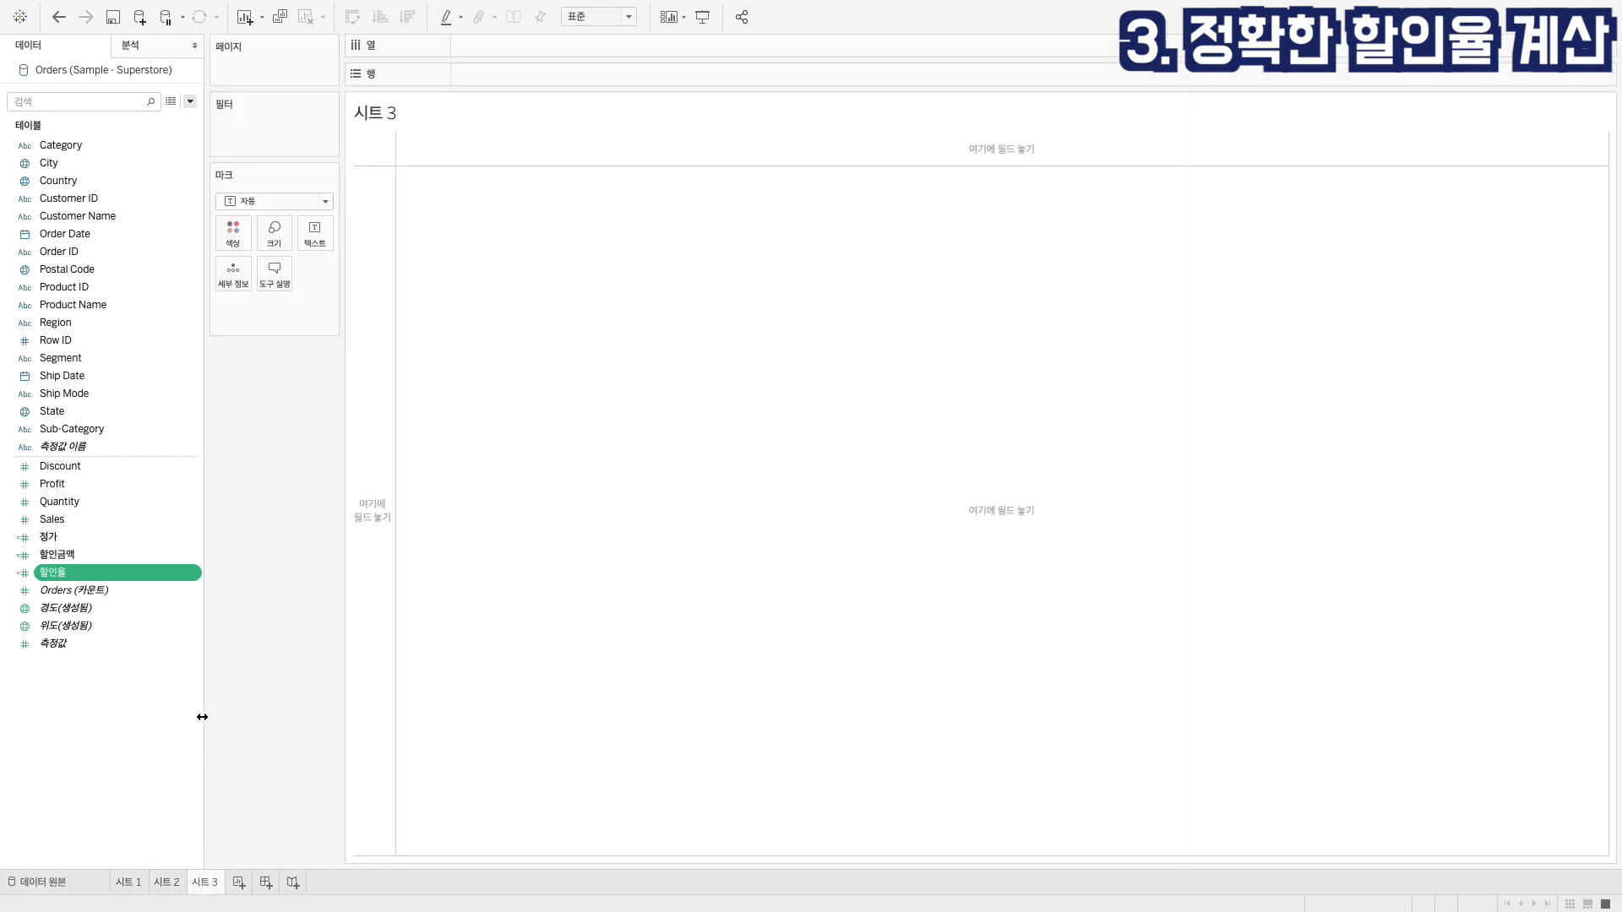
pyautogui.moveTo(83, 144); pyautogui.dragTo(469, 137)
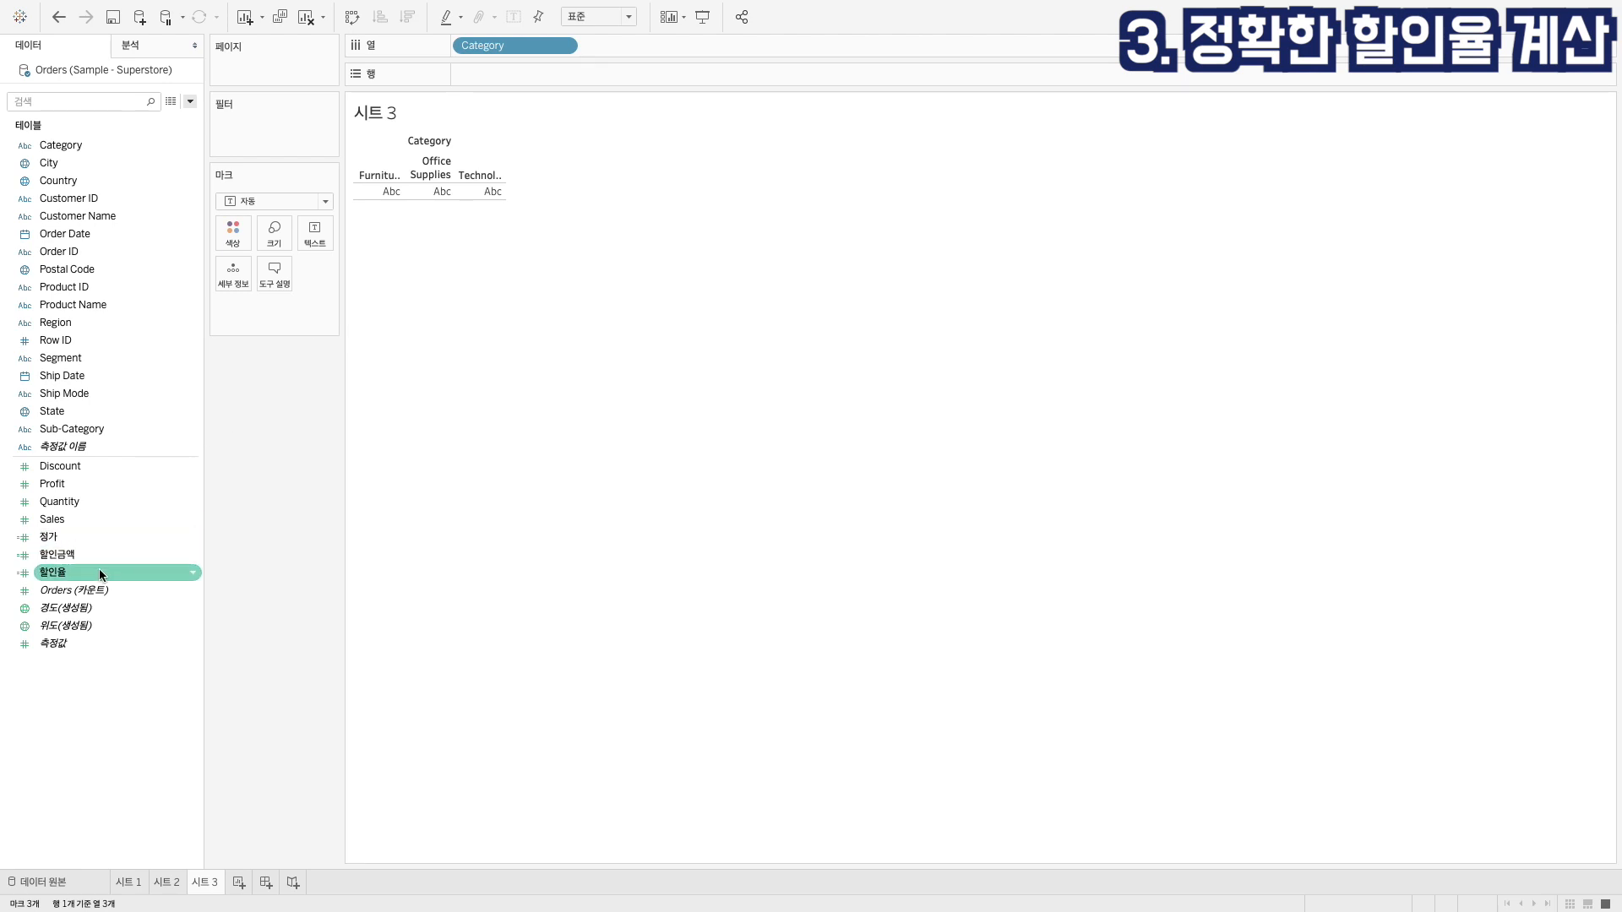
pyautogui.moveTo(94, 569); pyautogui.dragTo(598, 78)
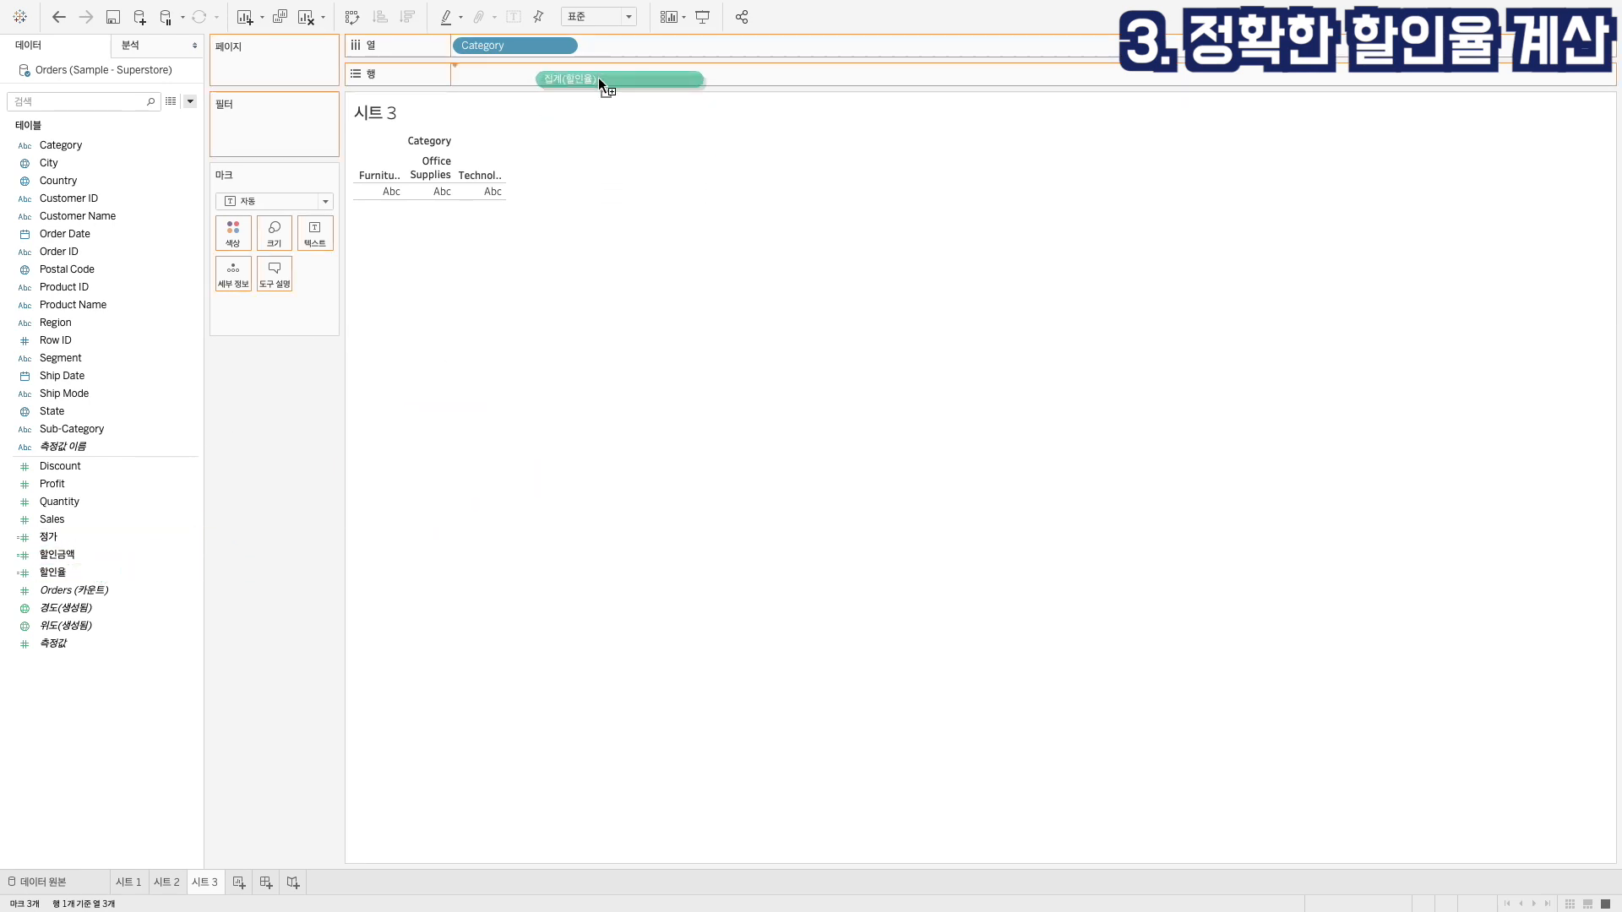
pyautogui.moveTo(598, 78); pyautogui.dragTo(598, 77)
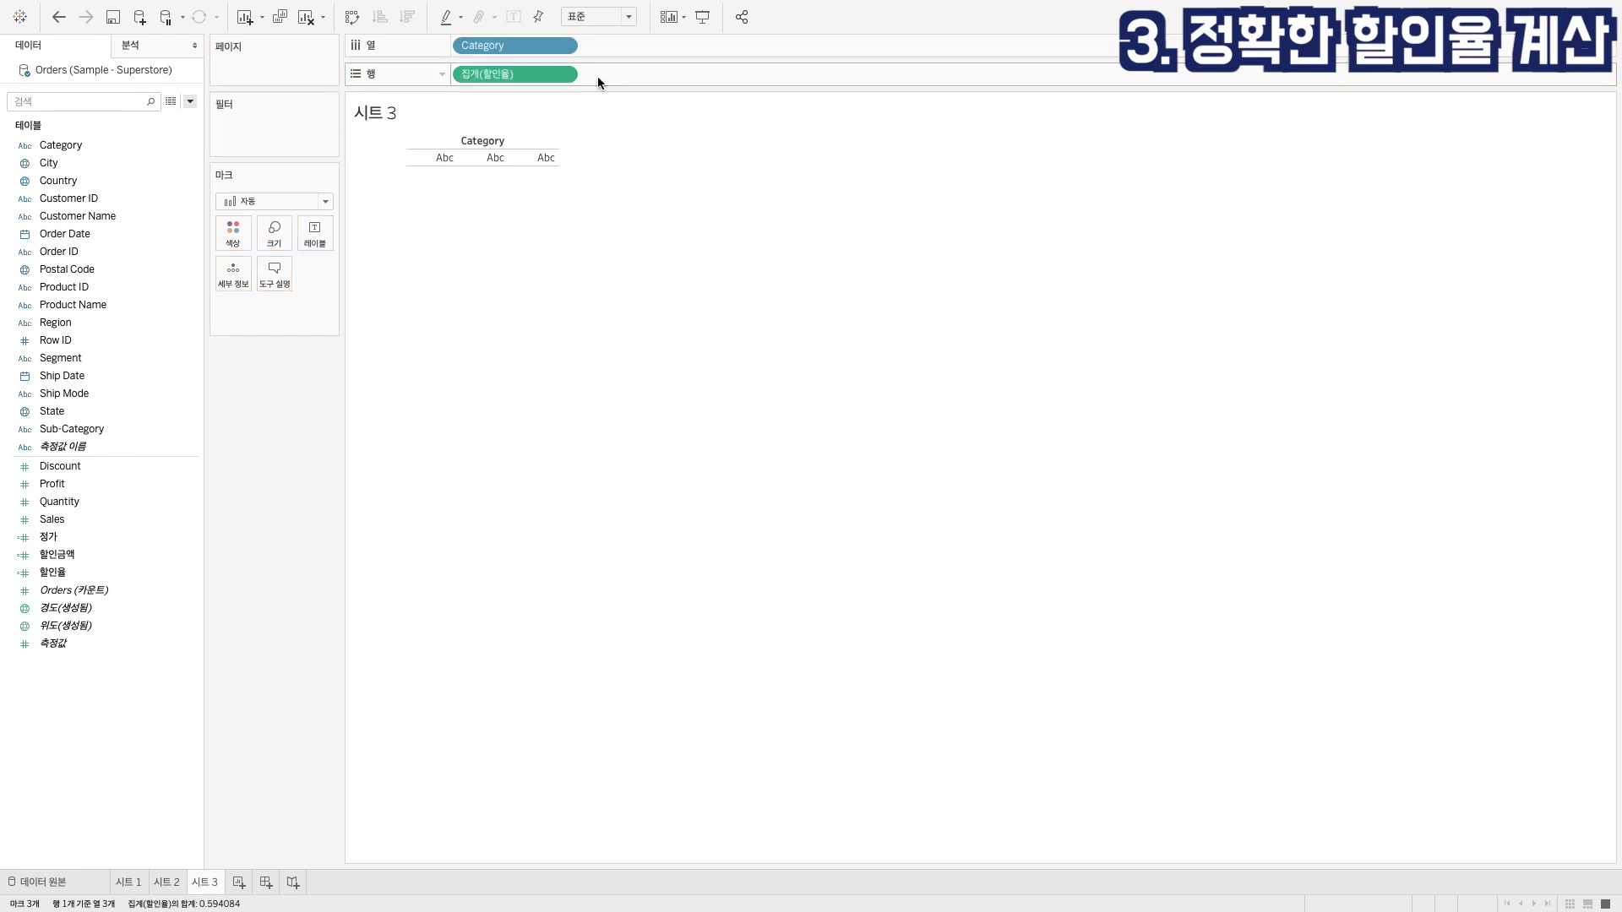
pyautogui.click(507, 12)
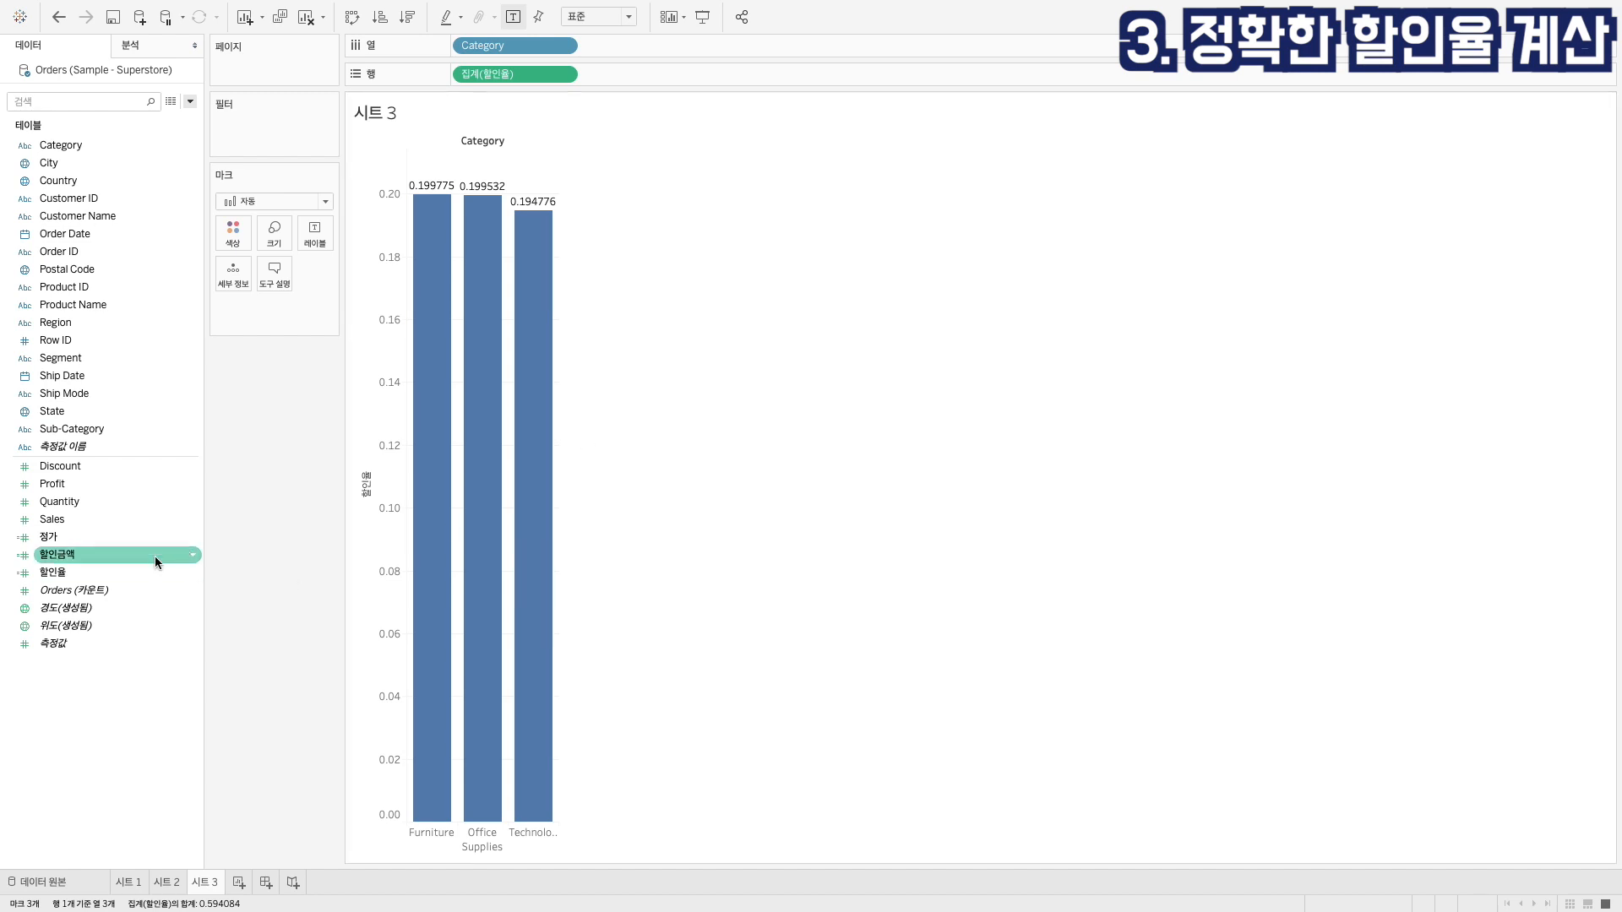
# Set the default number format of 할인율 to percentage with one decimal place.
pyautogui.rightClick(115, 573)
pyautogui.moveTo(169, 470)
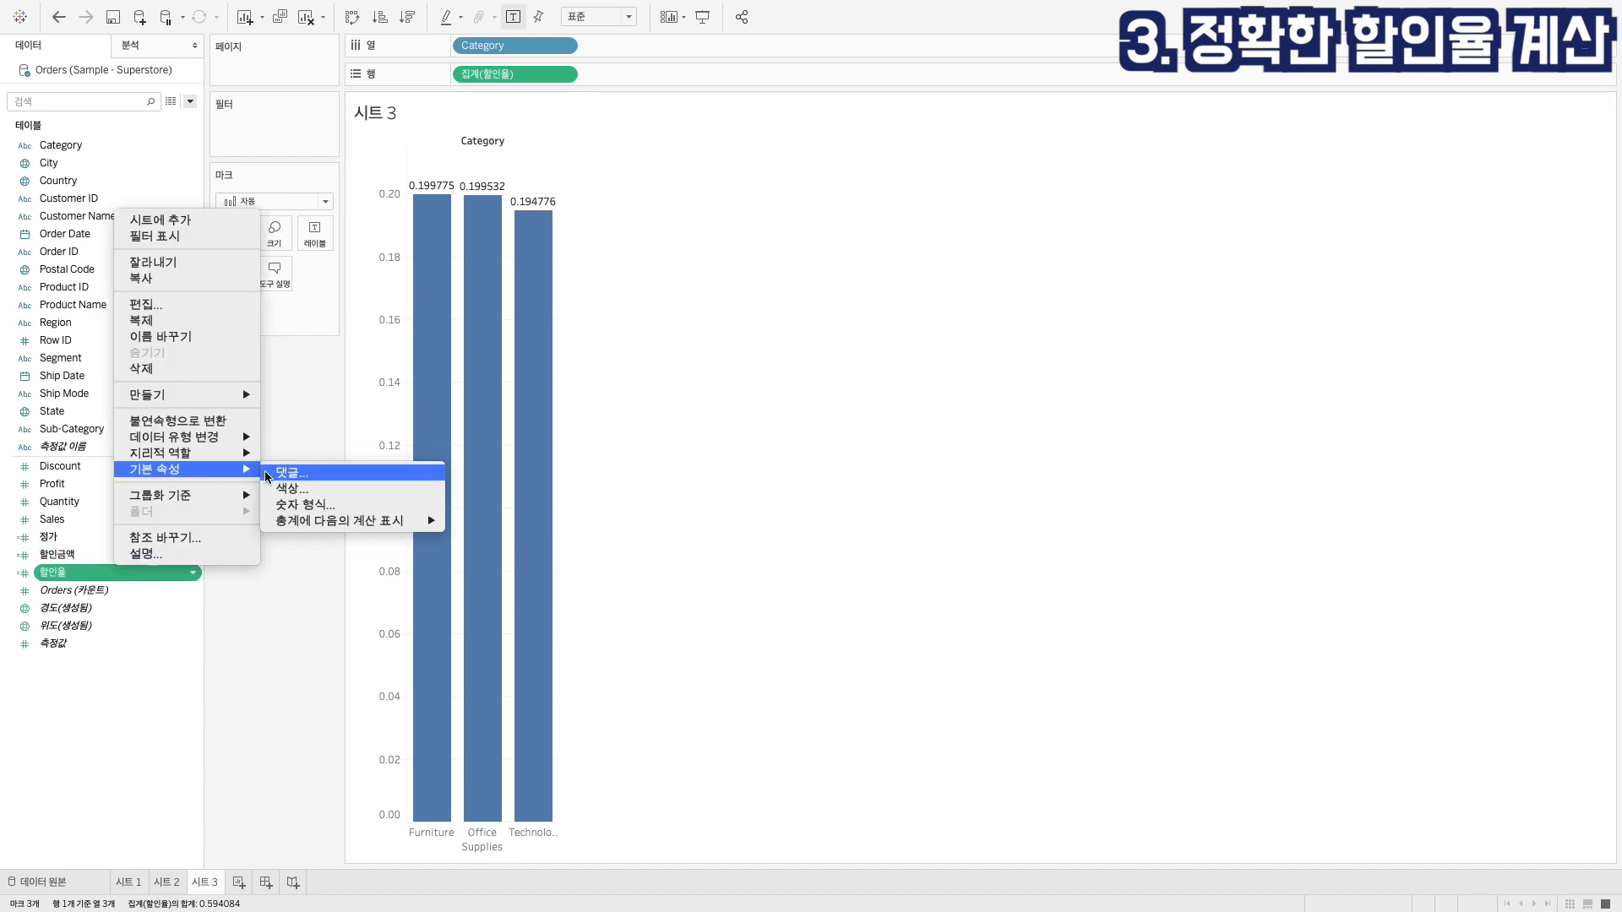
pyautogui.click(321, 505)
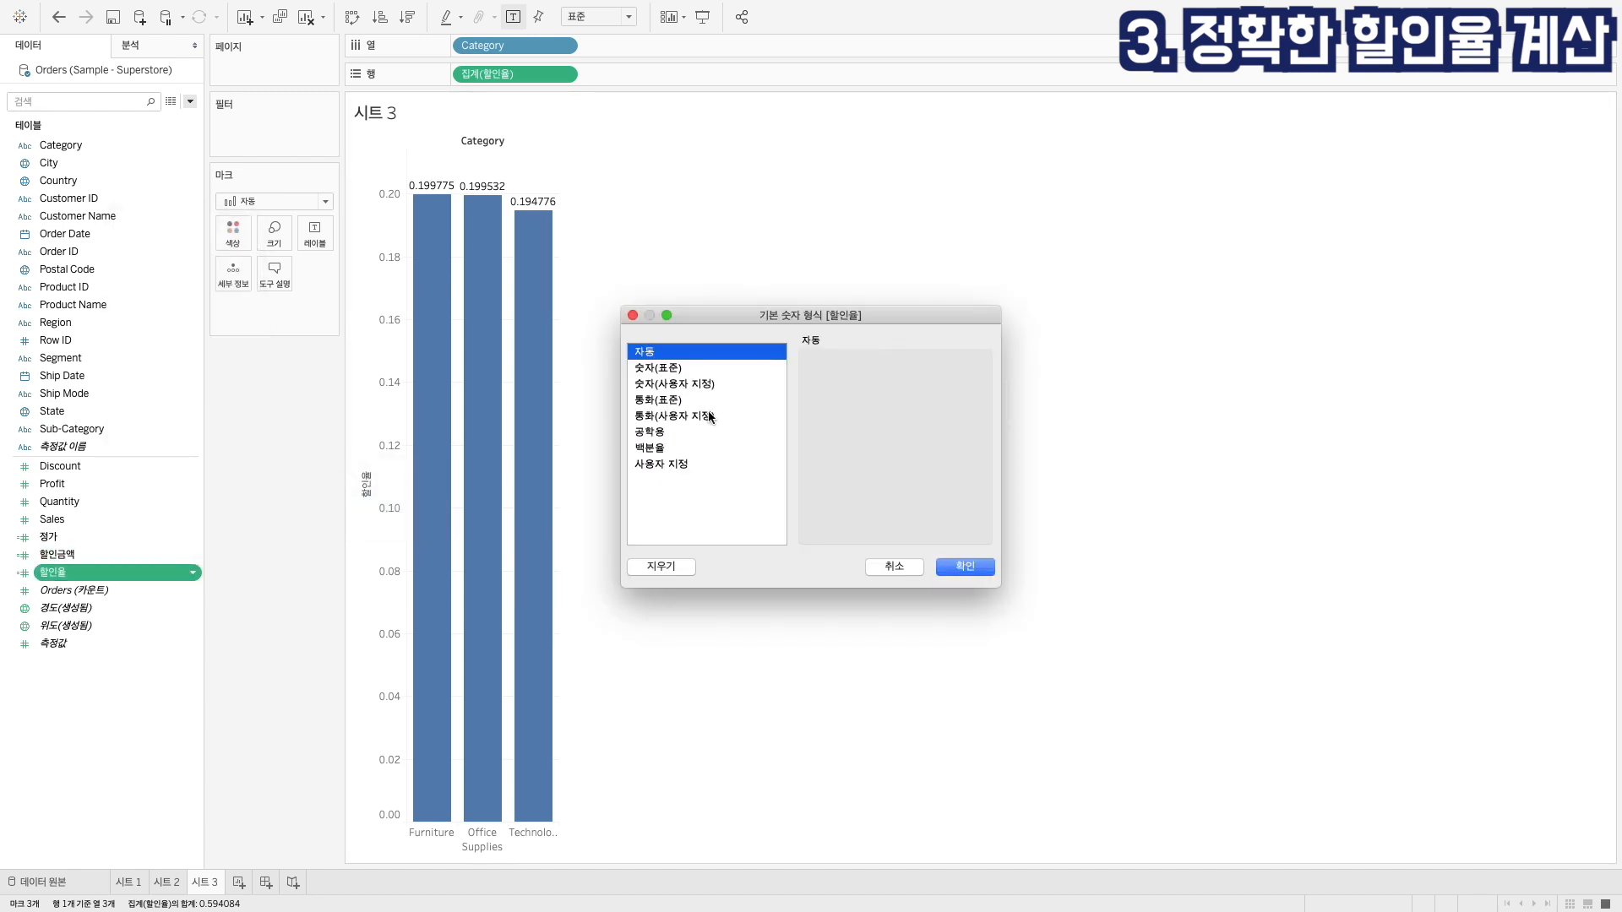
pyautogui.click(669, 448)
pyautogui.click(854, 385)
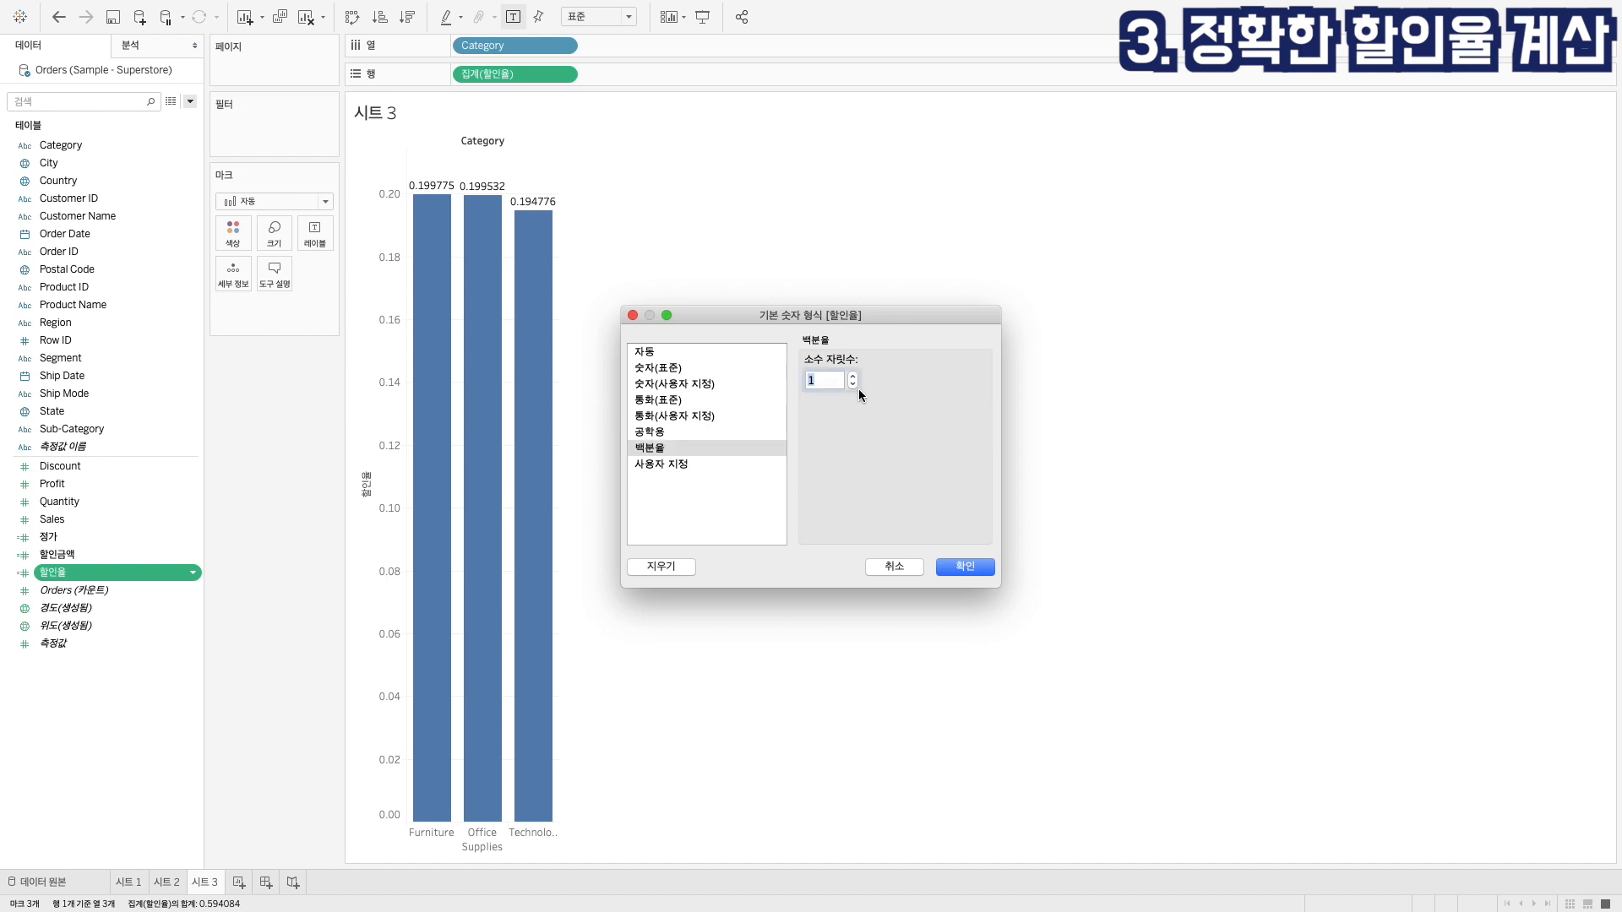
pyautogui.click(976, 574)
# Compare the 할인율 bars per category with the average Discount bars on 시트 1.
pyautogui.moveTo(430, 245)
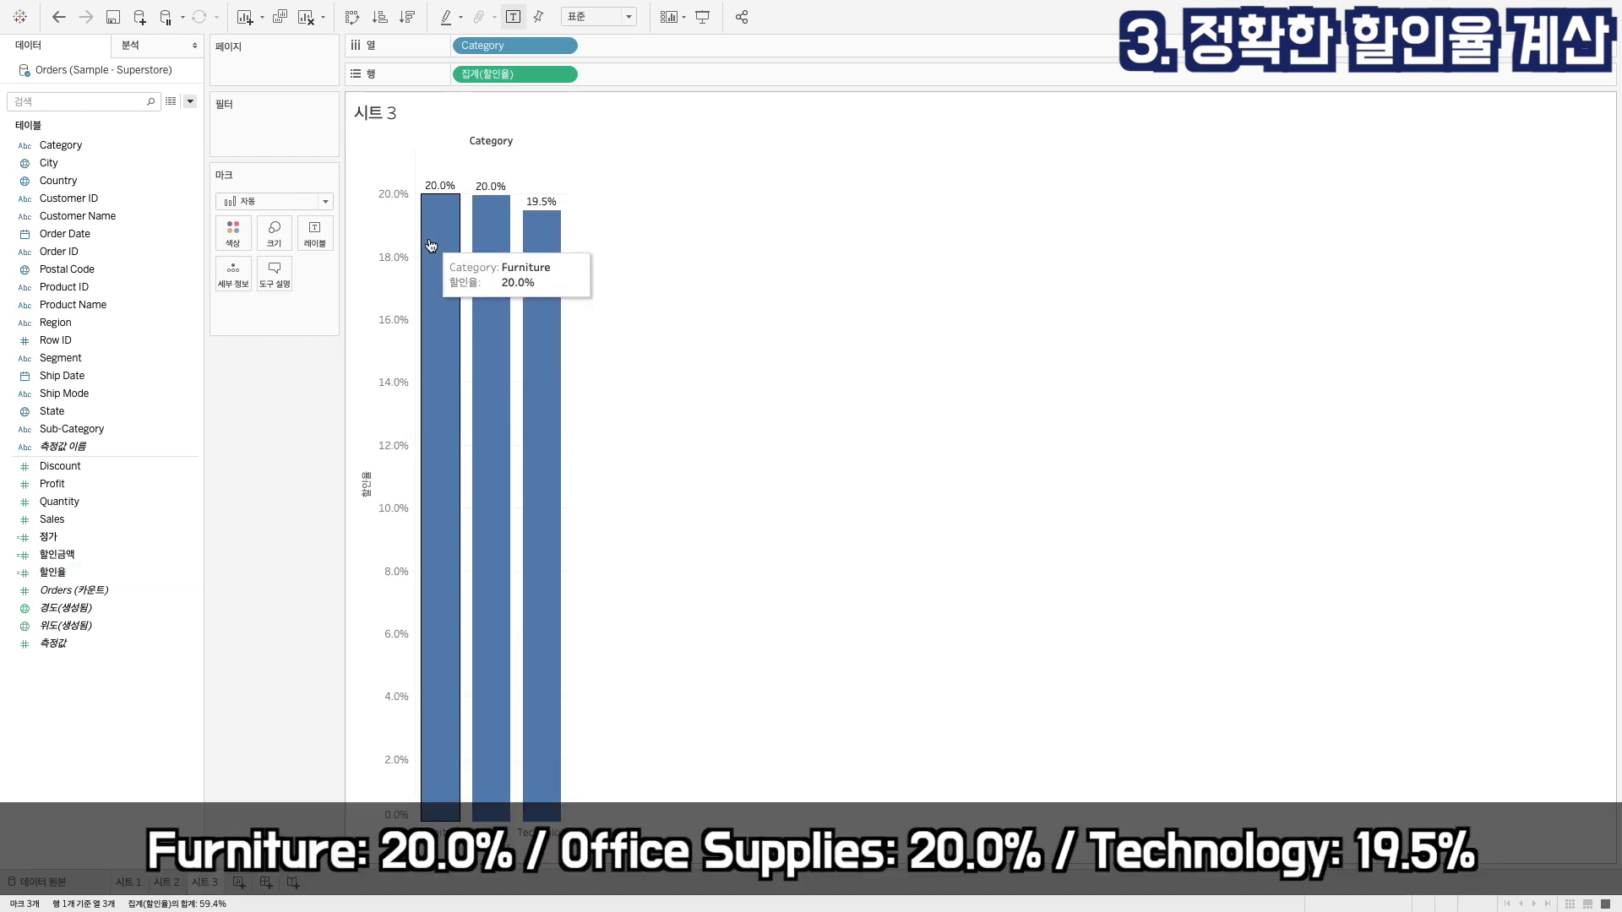
pyautogui.moveTo(523, 240)
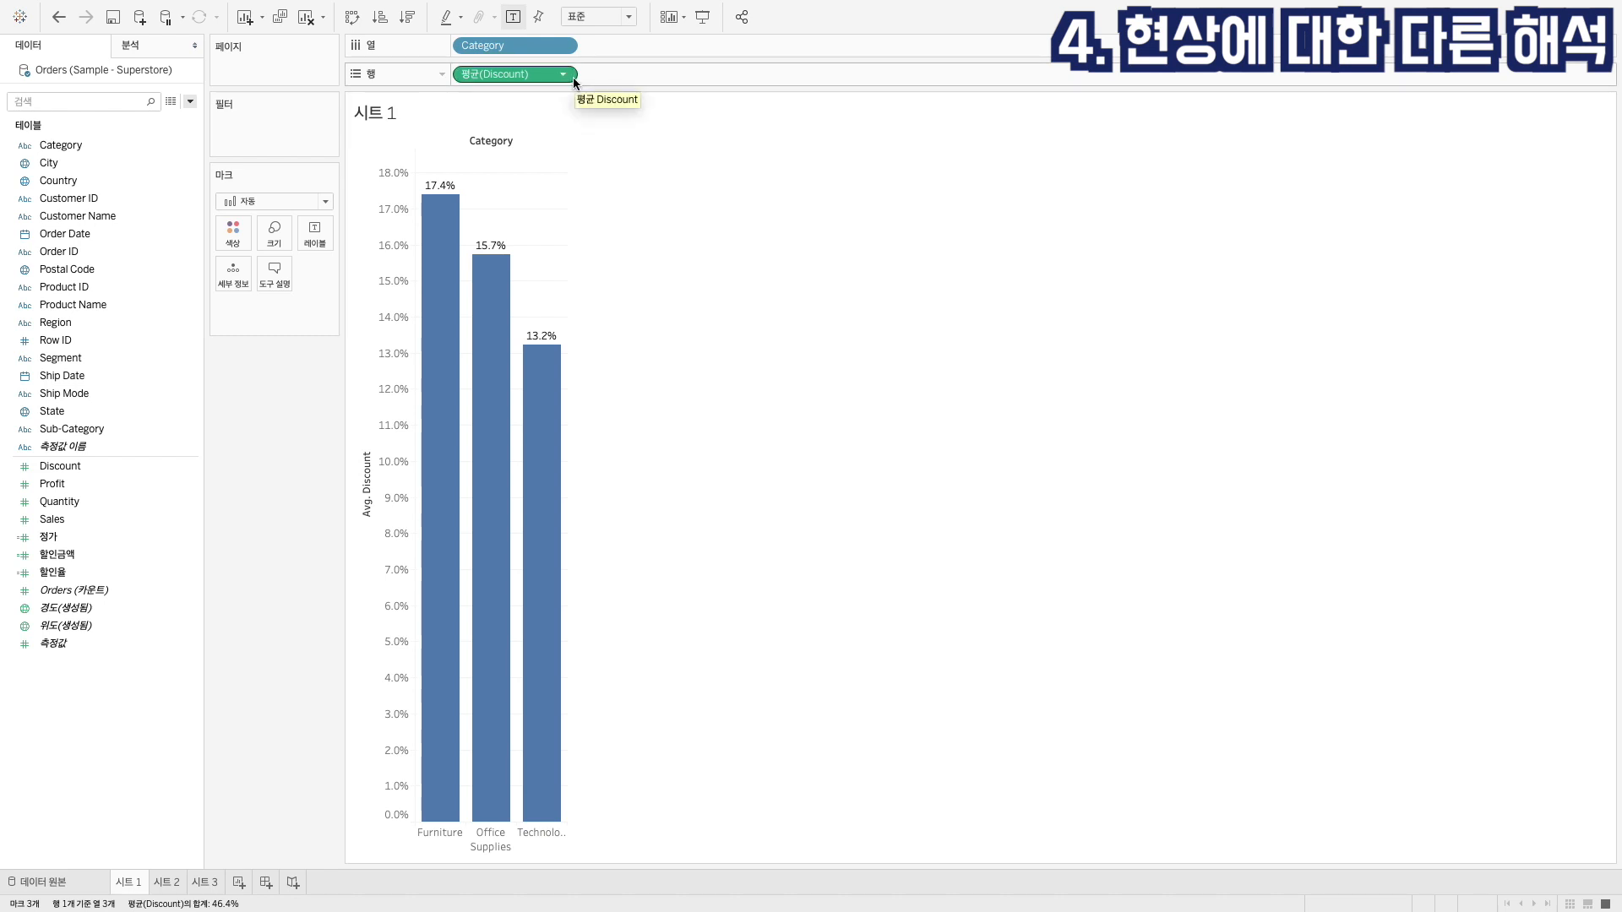
pyautogui.moveTo(450, 196)
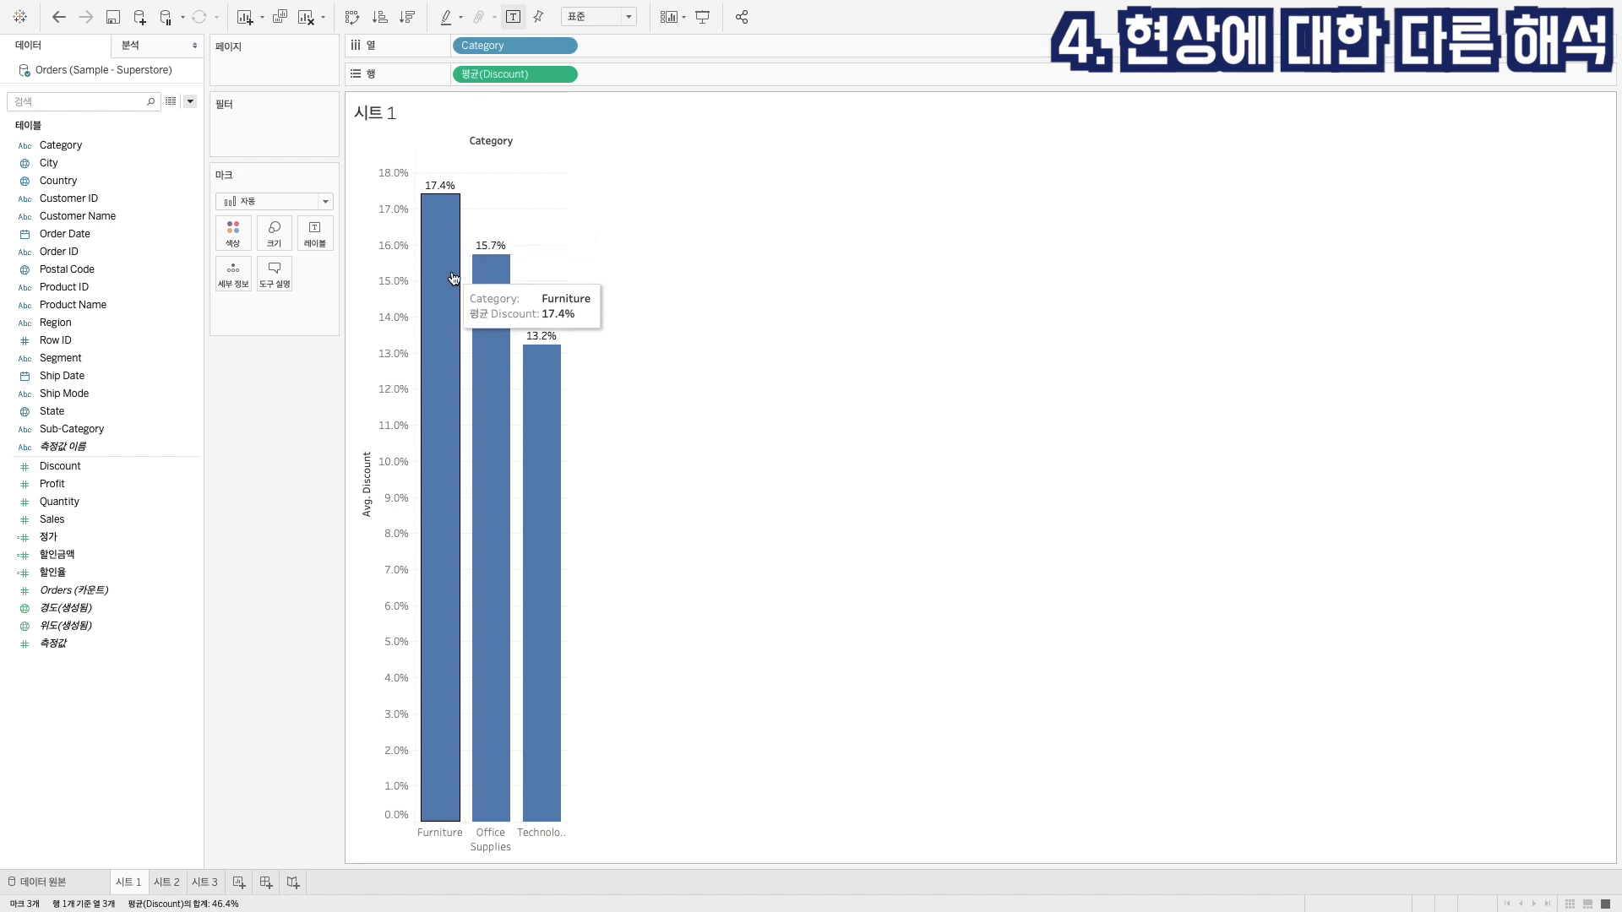
pyautogui.moveTo(489, 278)
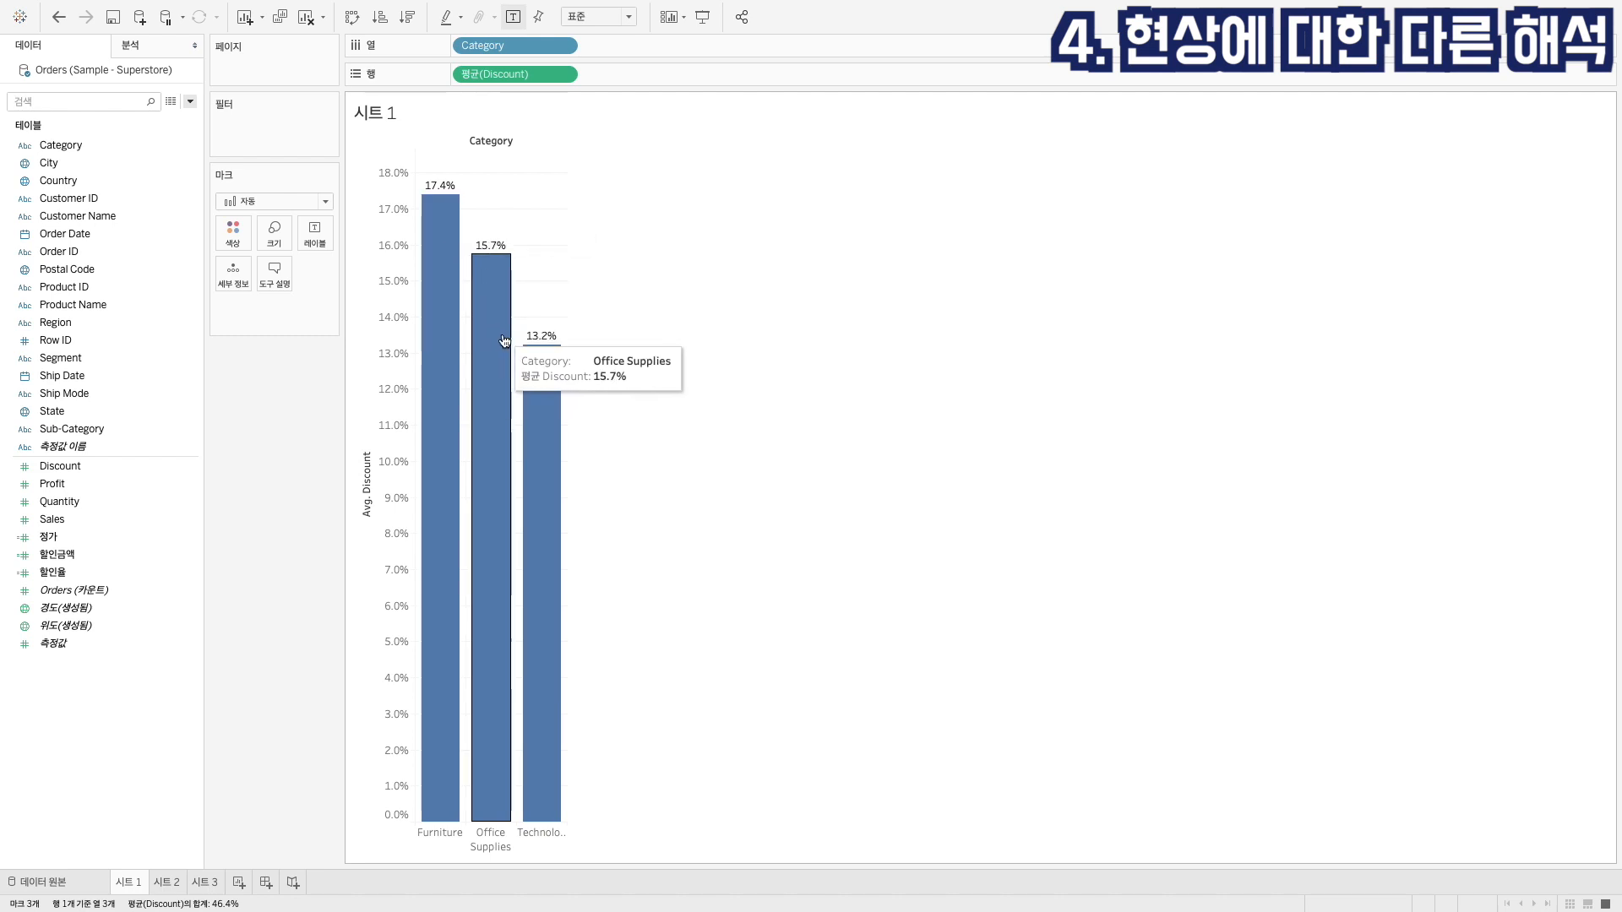
pyautogui.moveTo(543, 369)
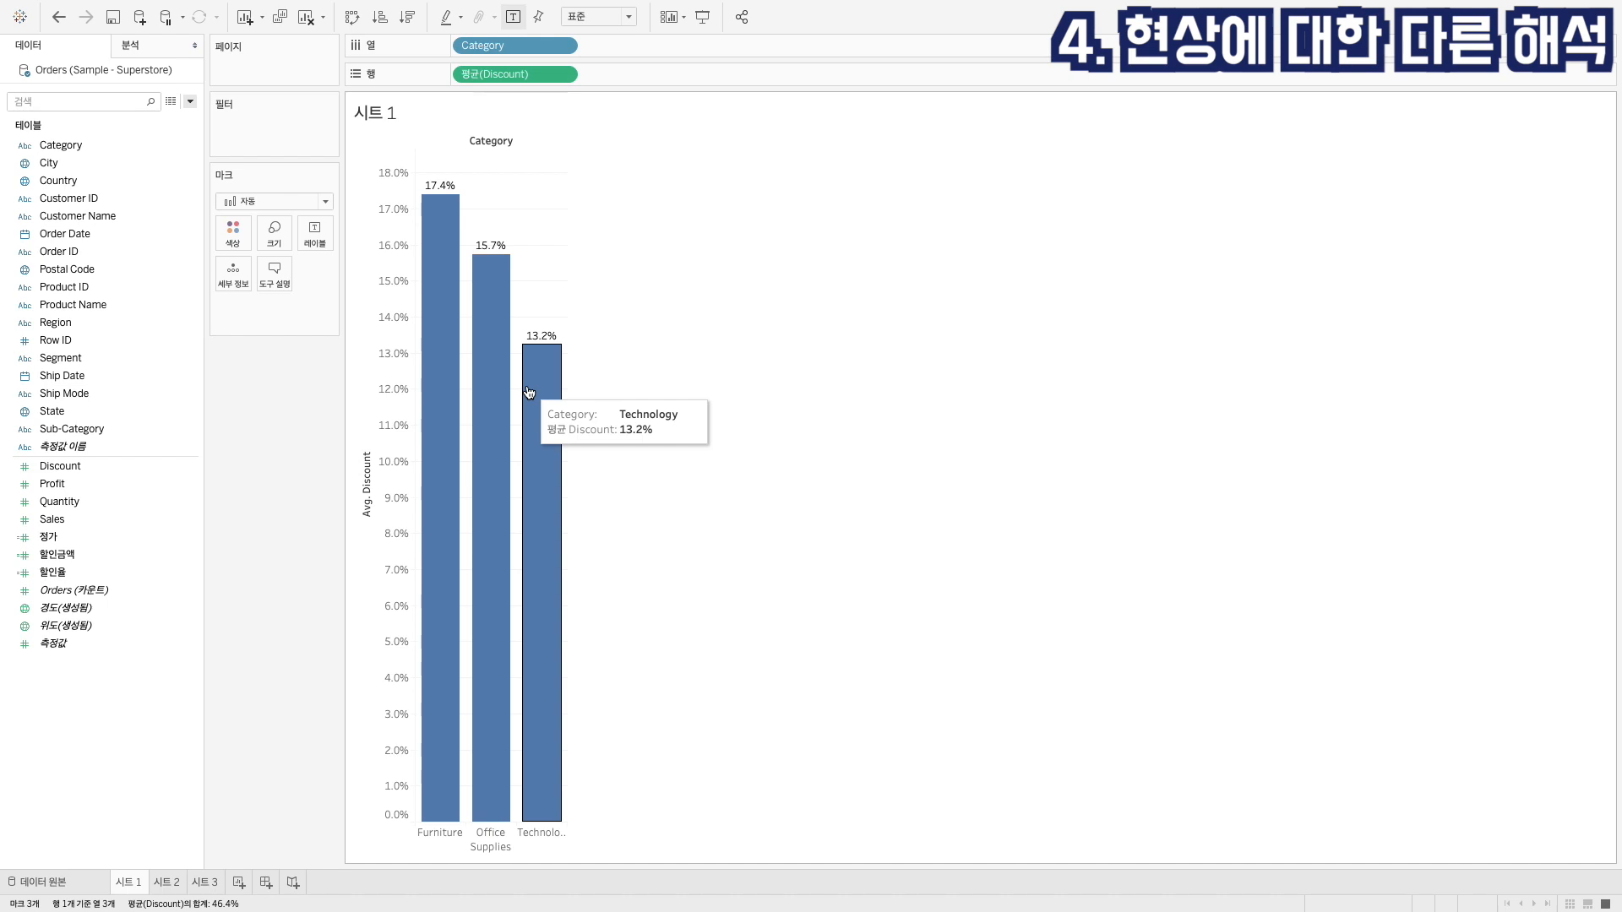
pyautogui.moveTo(443, 402)
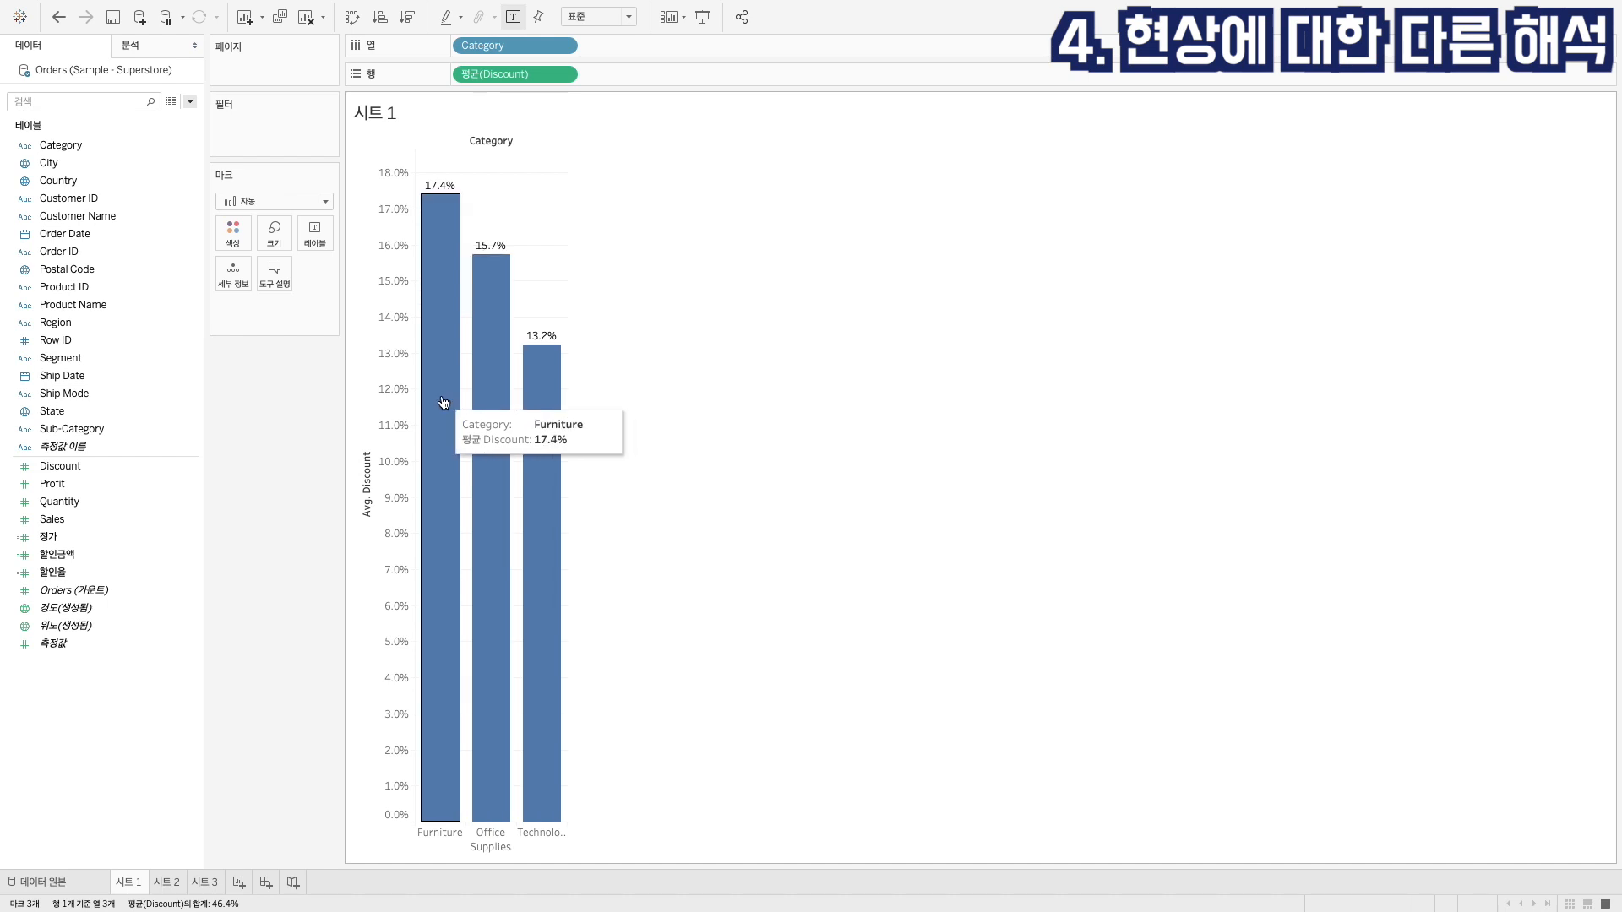
# Duplicate 시트 3 and replace 할인율 with Profit on the copy's rows.
pyautogui.click(219, 882)
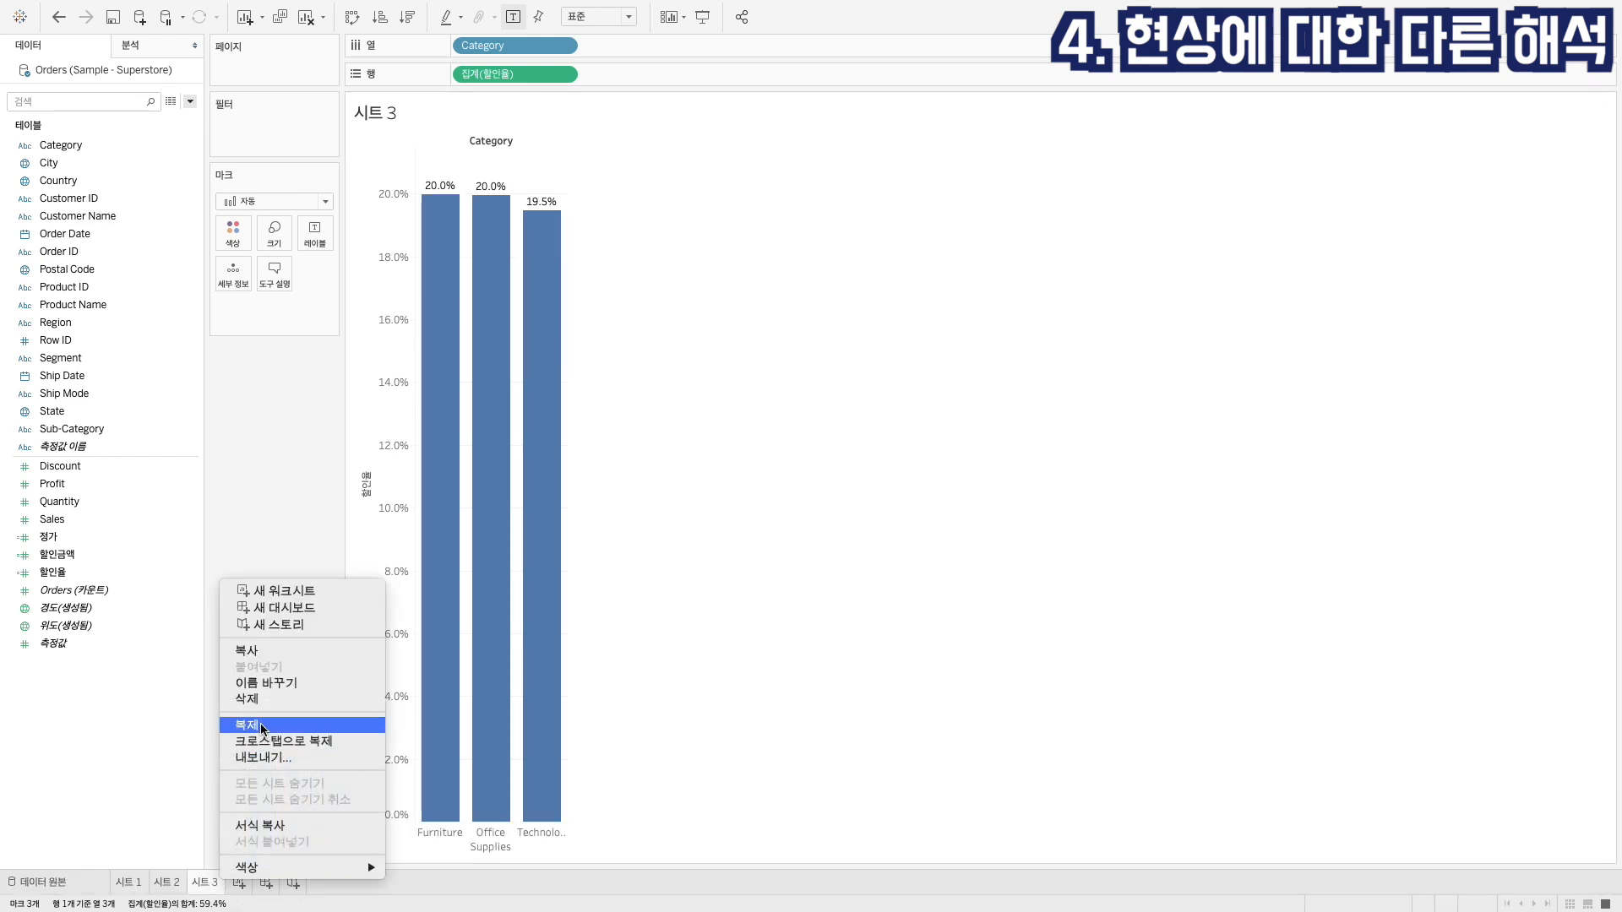
pyautogui.click(282, 728)
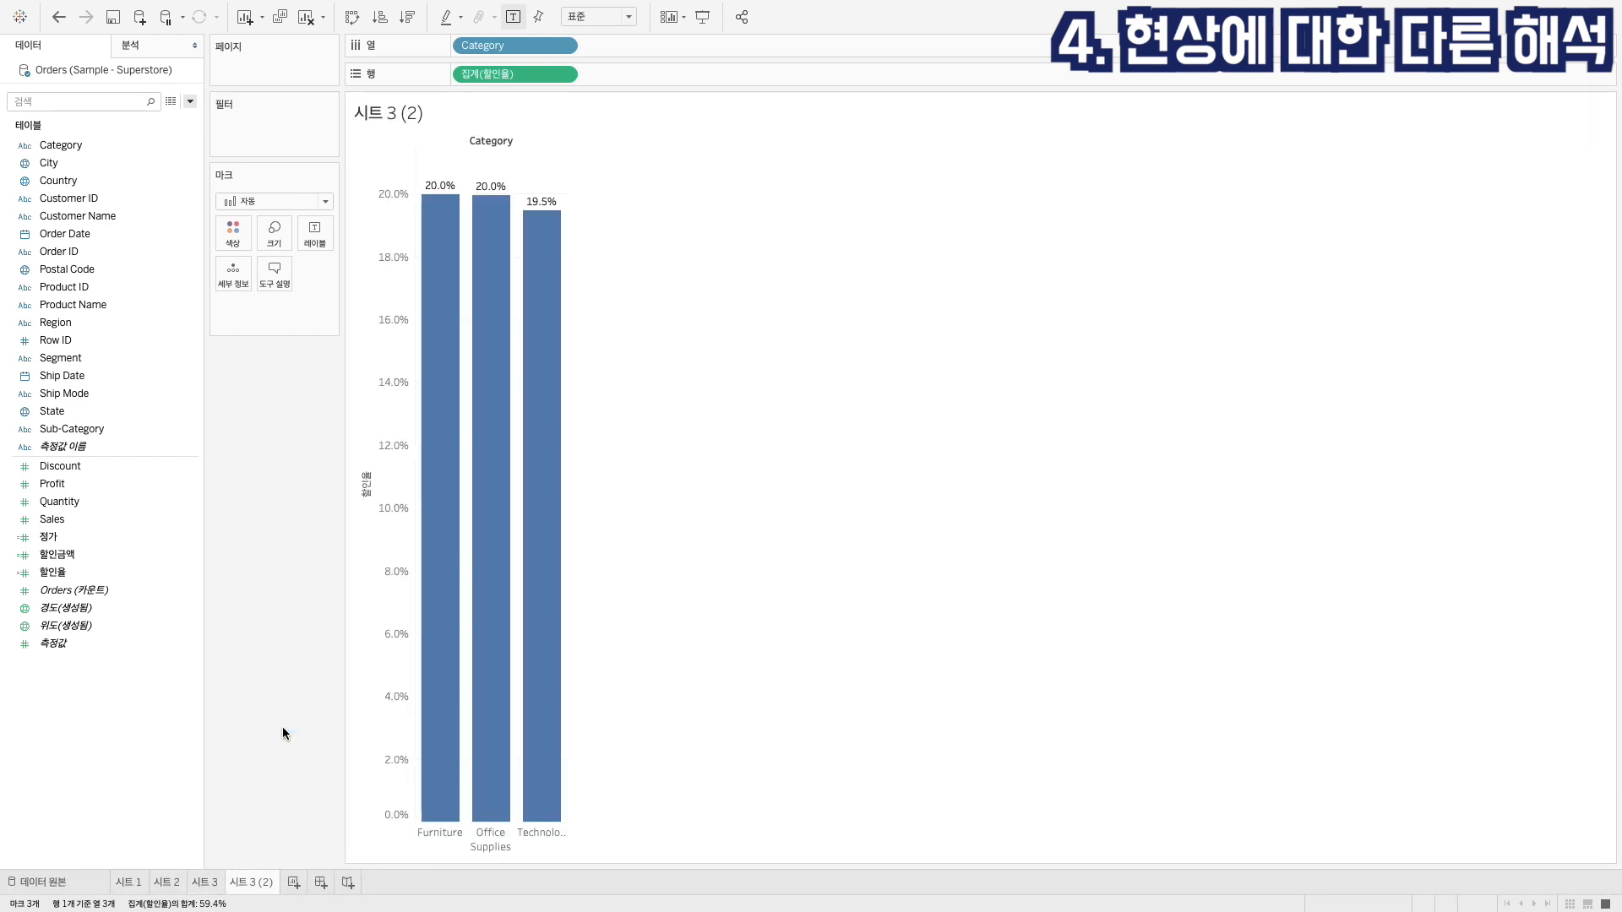
pyautogui.moveTo(72, 483); pyautogui.dragTo(506, 79)
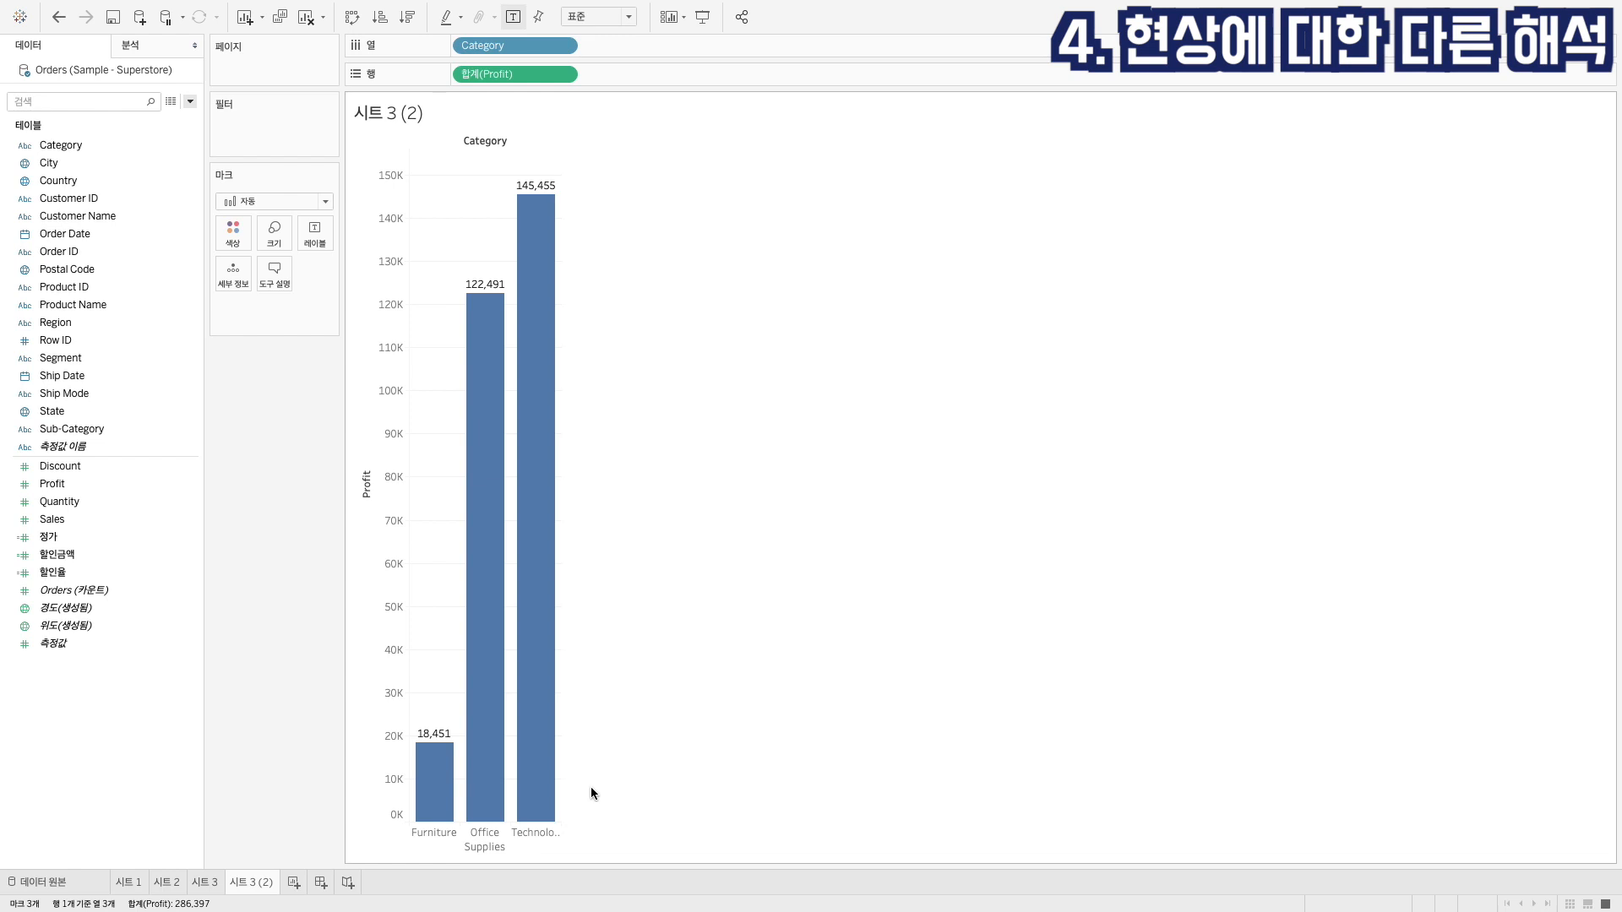
# Examine the Furniture bar's profit and go back to the 할인율 chart on 시트 3.
pyautogui.moveTo(431, 815)
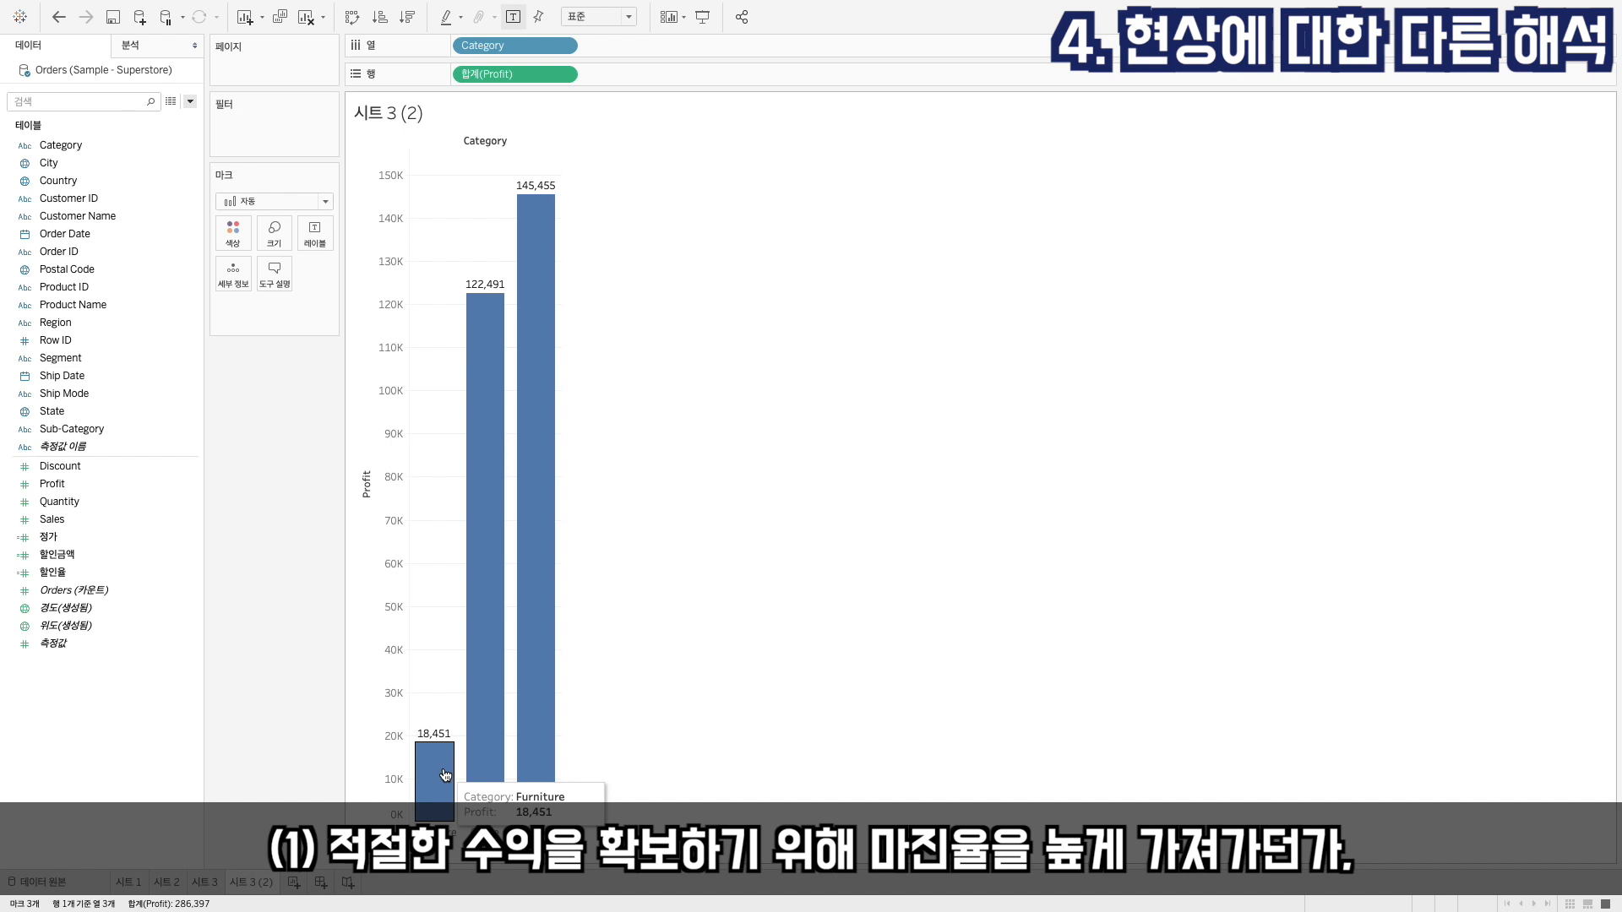
pyautogui.click(205, 882)
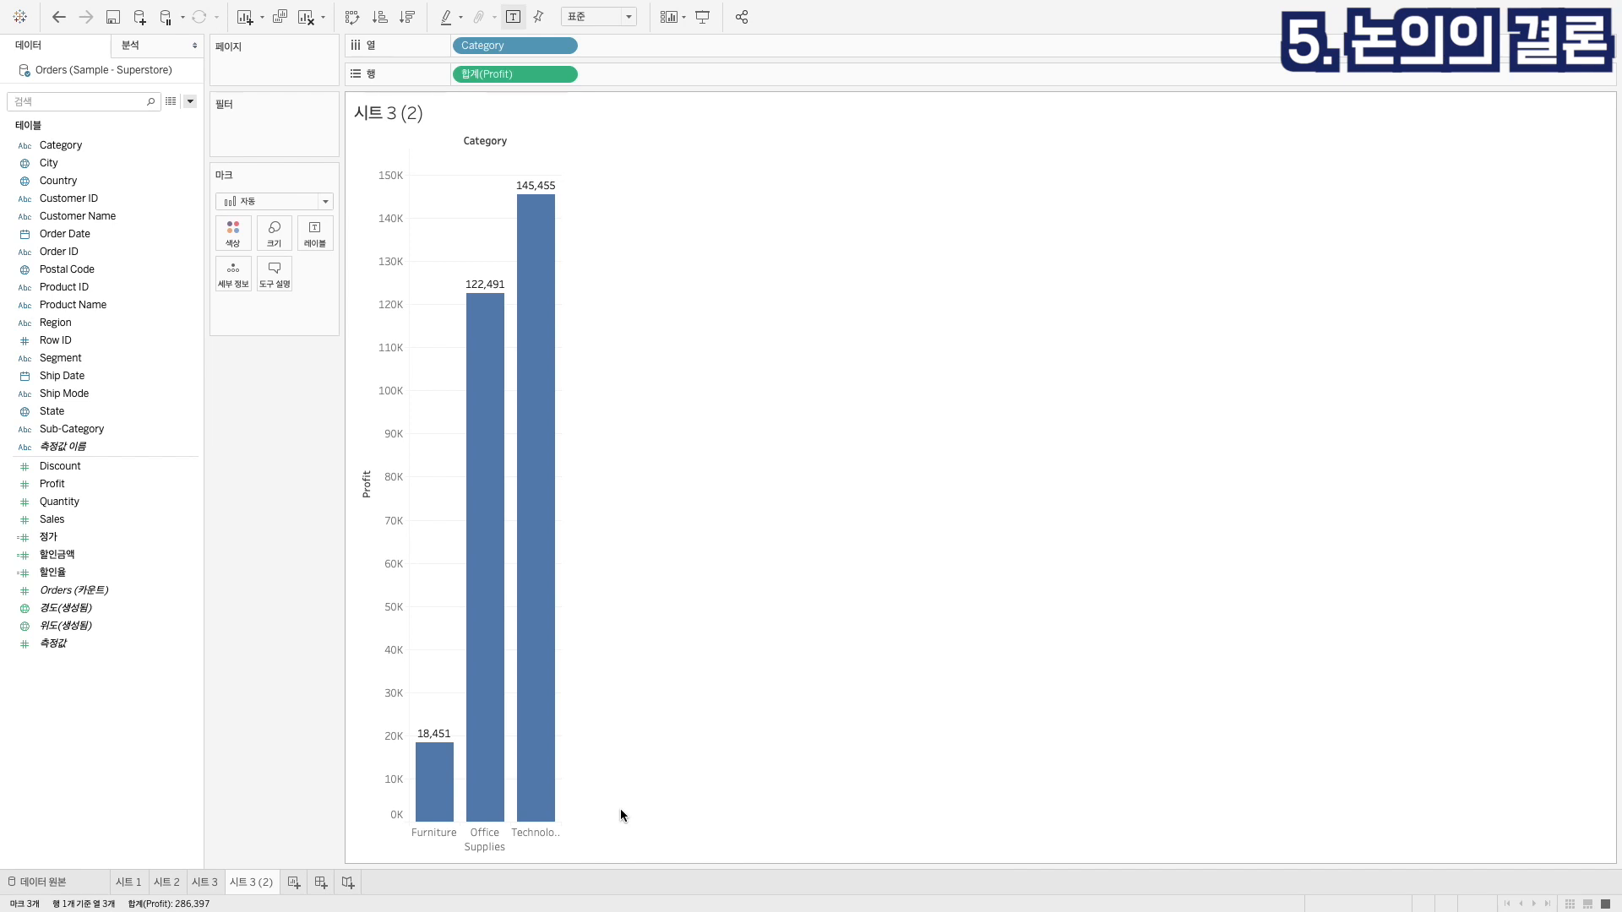
# Compare the Profit bars per category on 시트 3 (2) with the average Discount on 시트 1 and the 할인율 on 시트 3.
pyautogui.moveTo(445, 764)
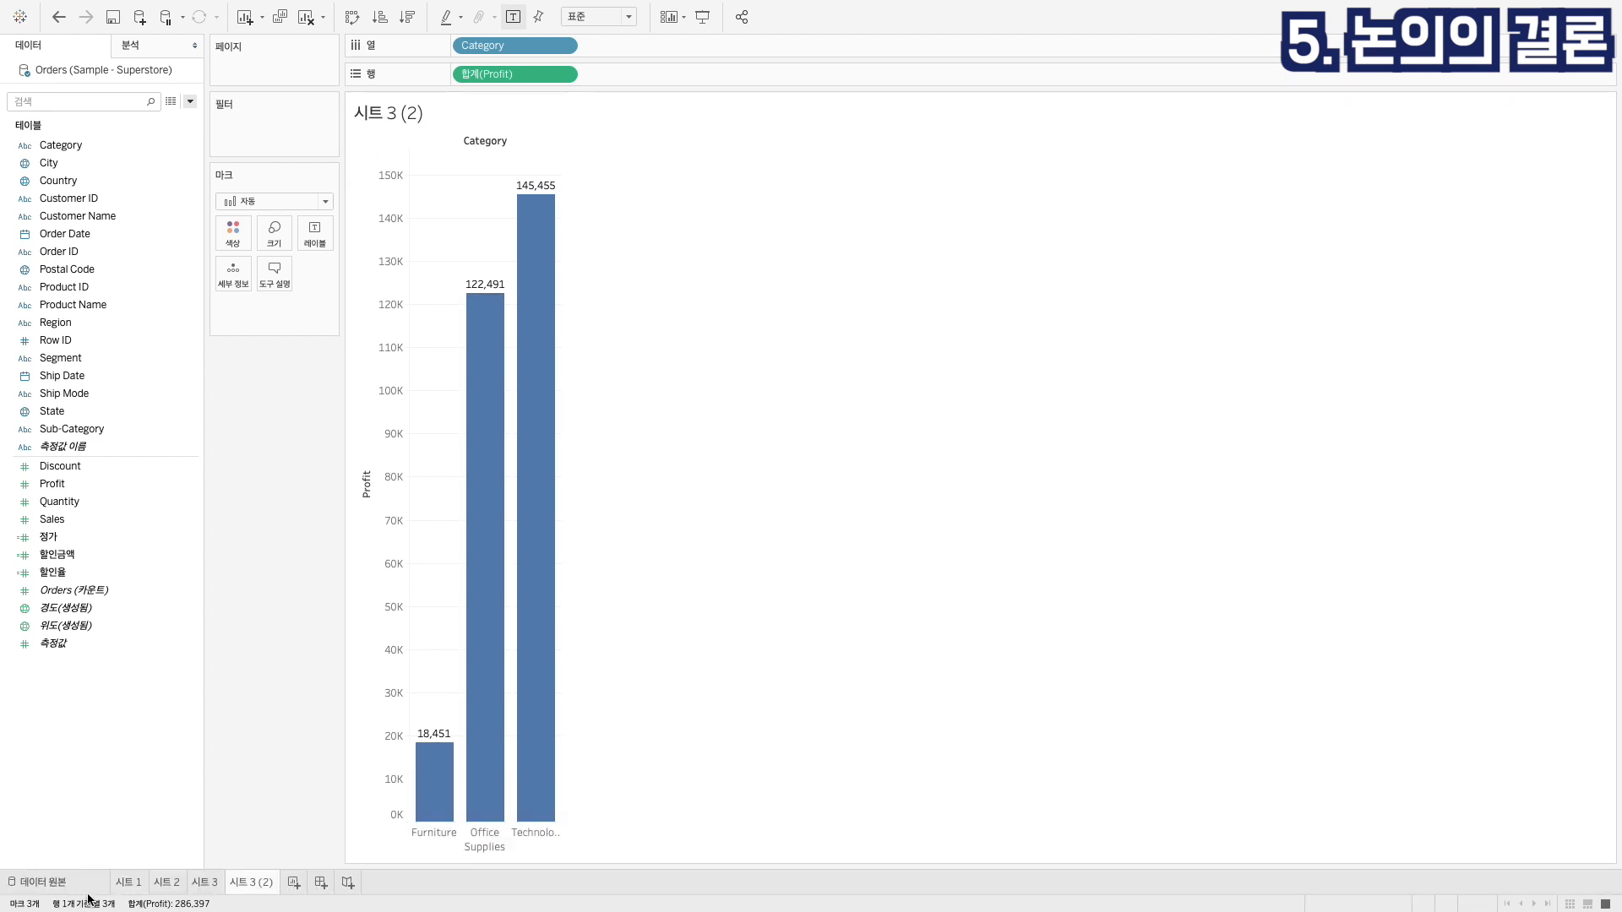
pyautogui.click(125, 884)
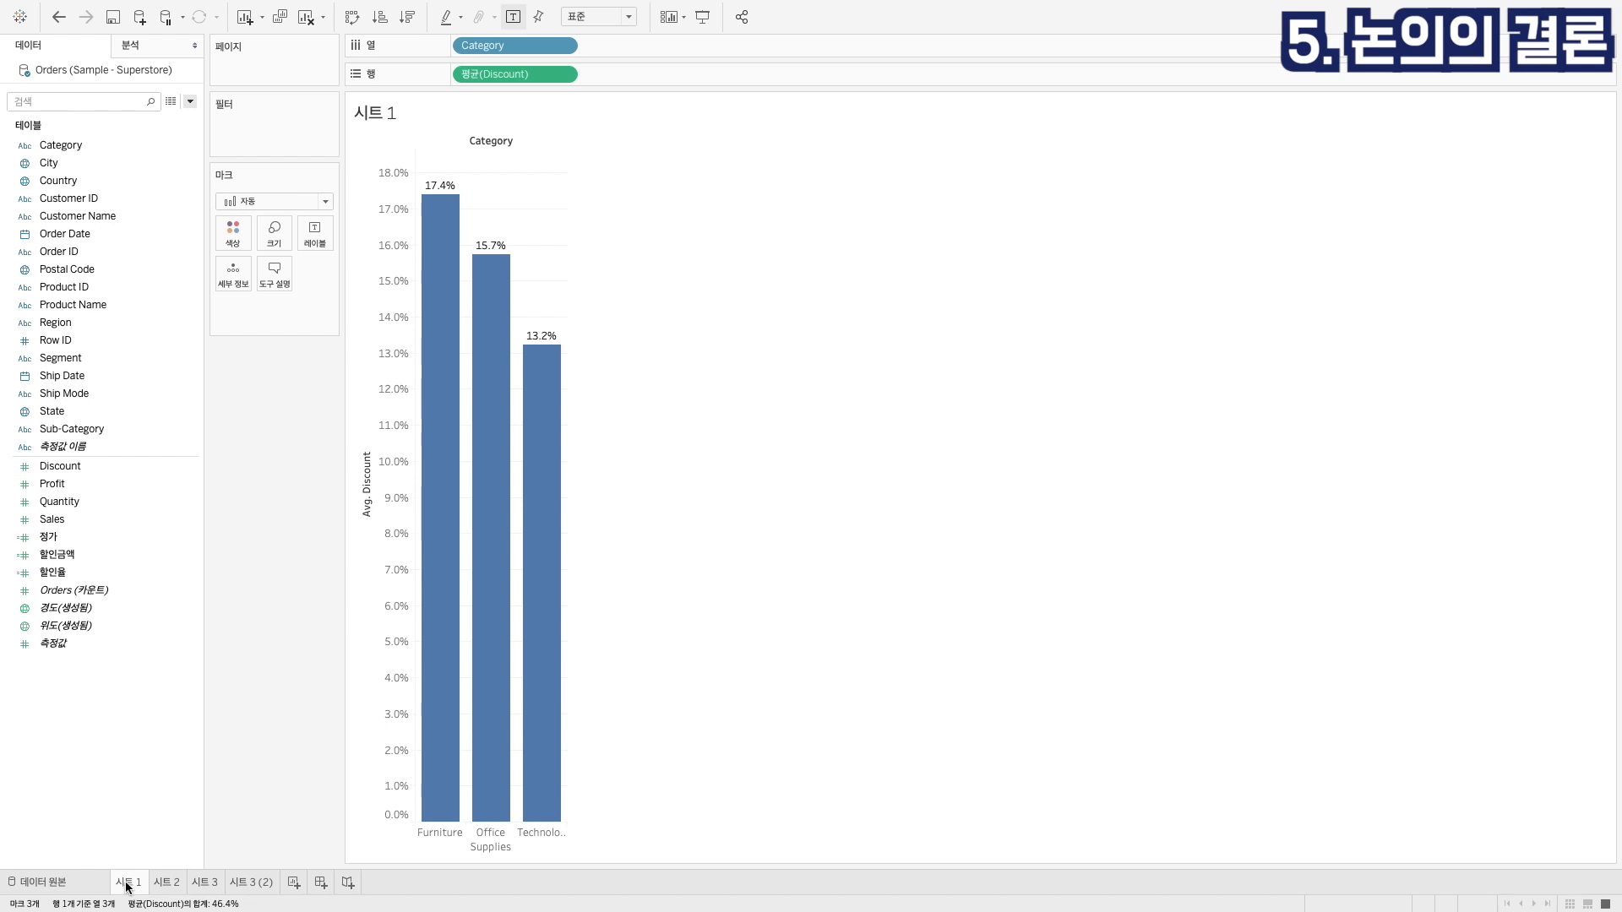
pyautogui.moveTo(424, 210)
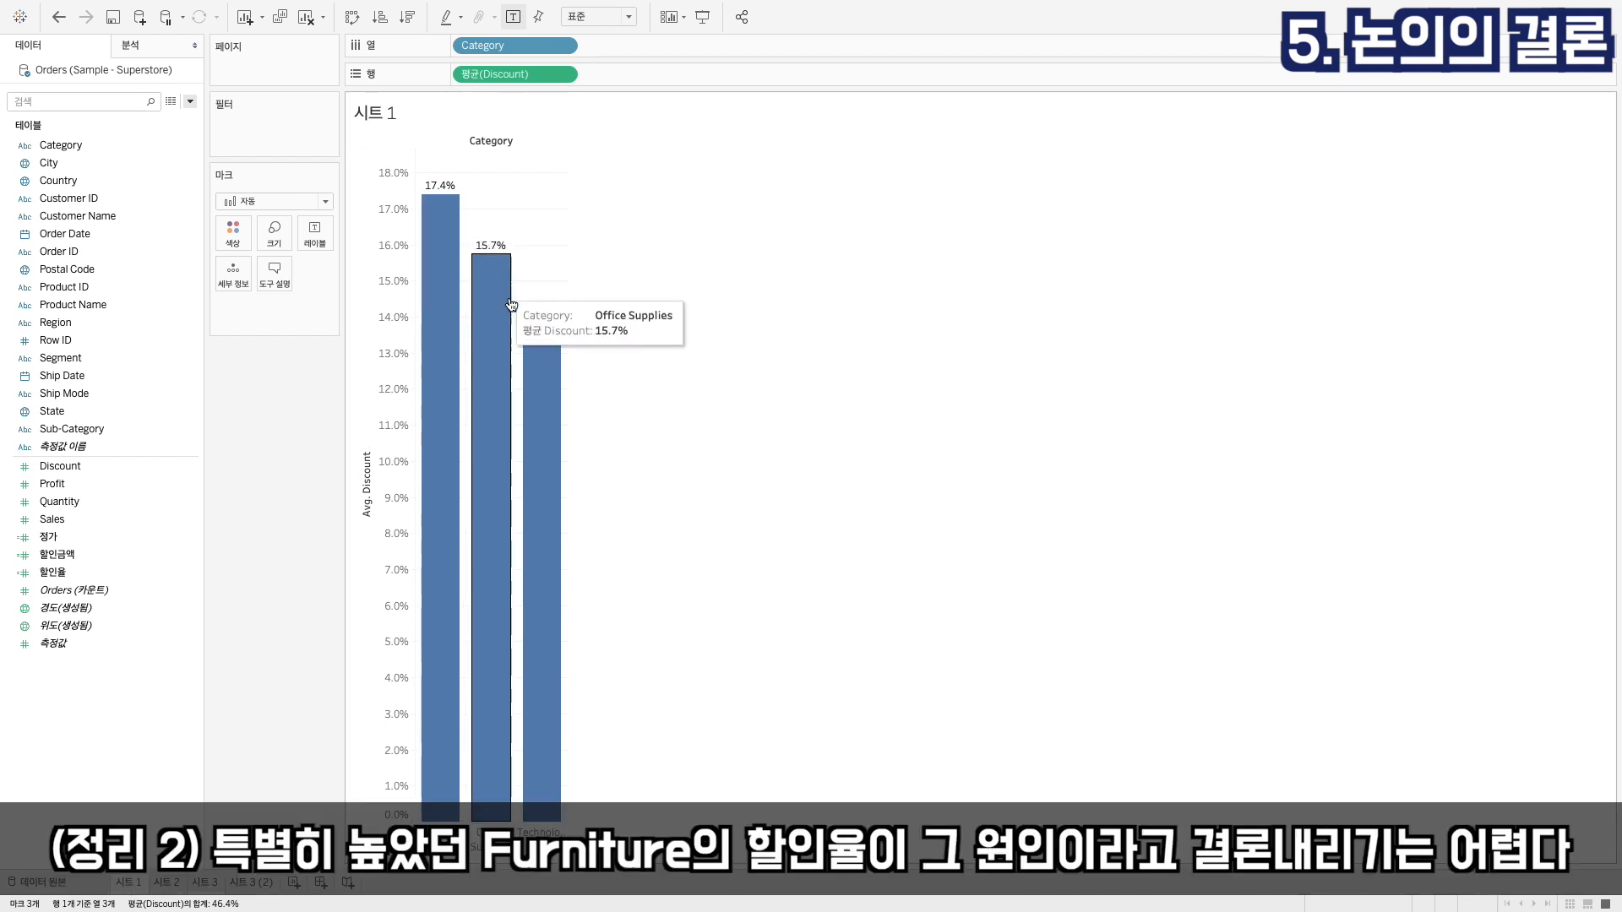
pyautogui.moveTo(558, 363)
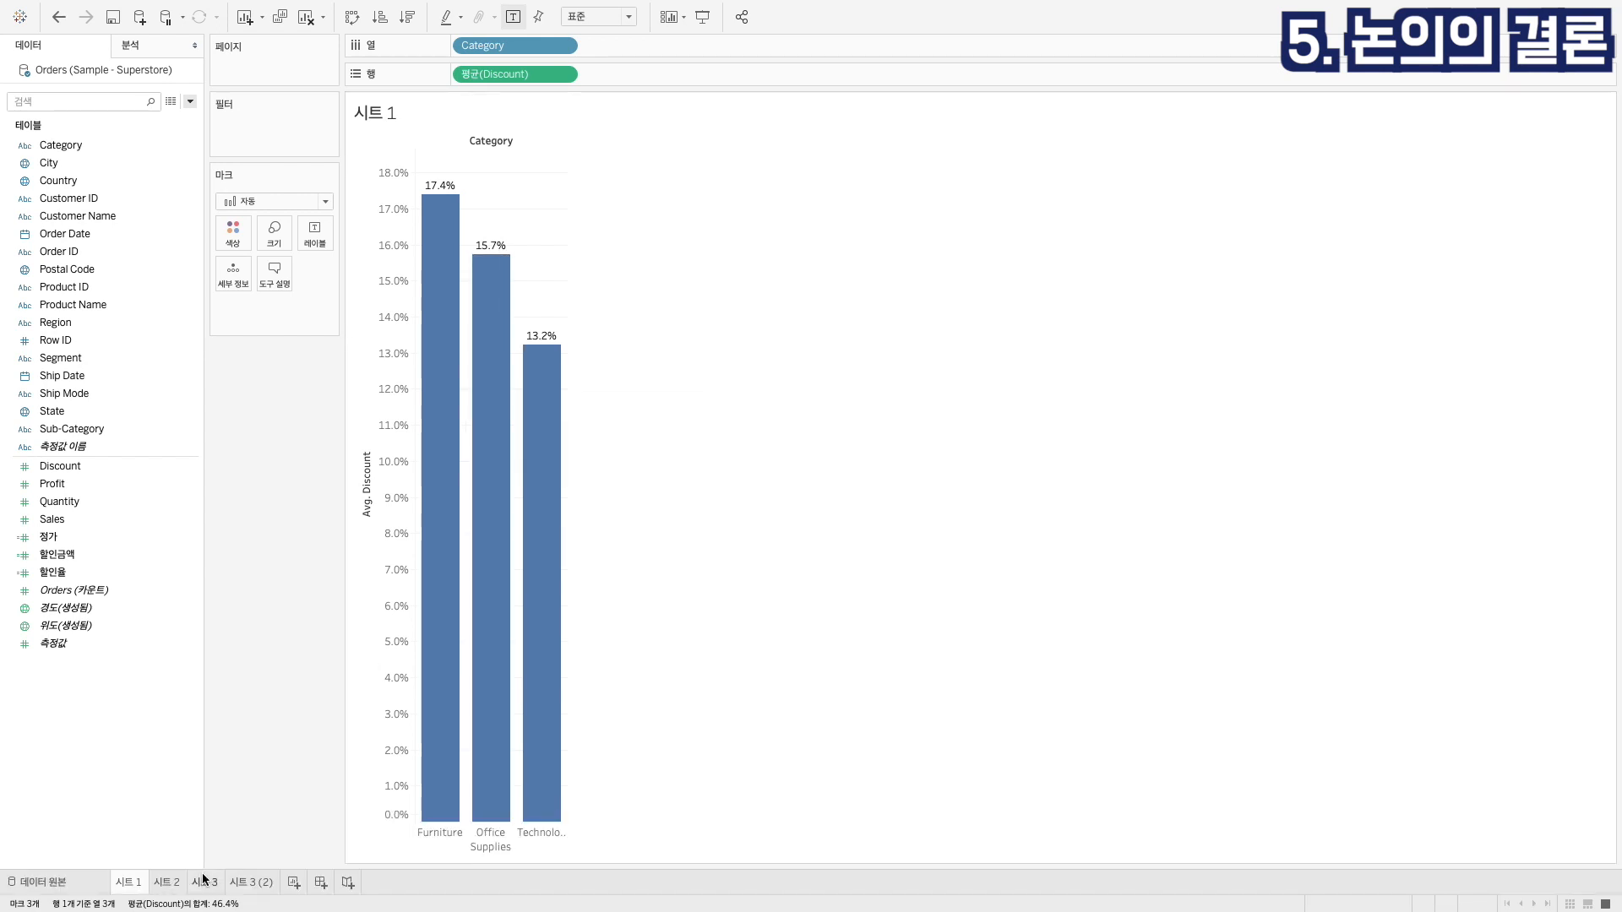
pyautogui.click(205, 882)
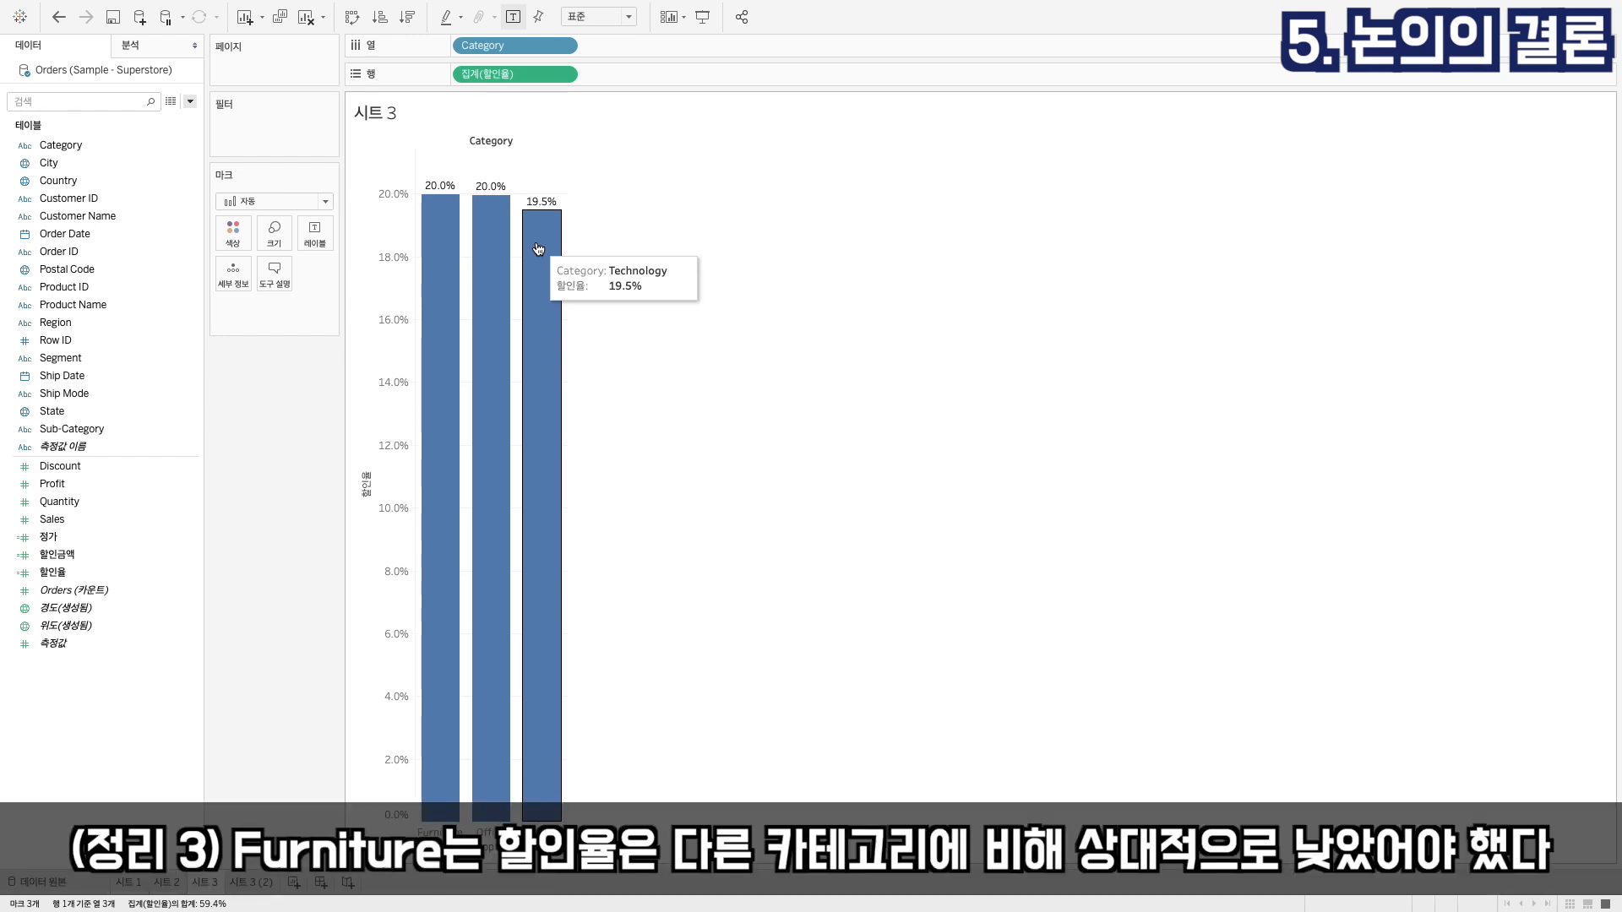
pyautogui.click(251, 881)
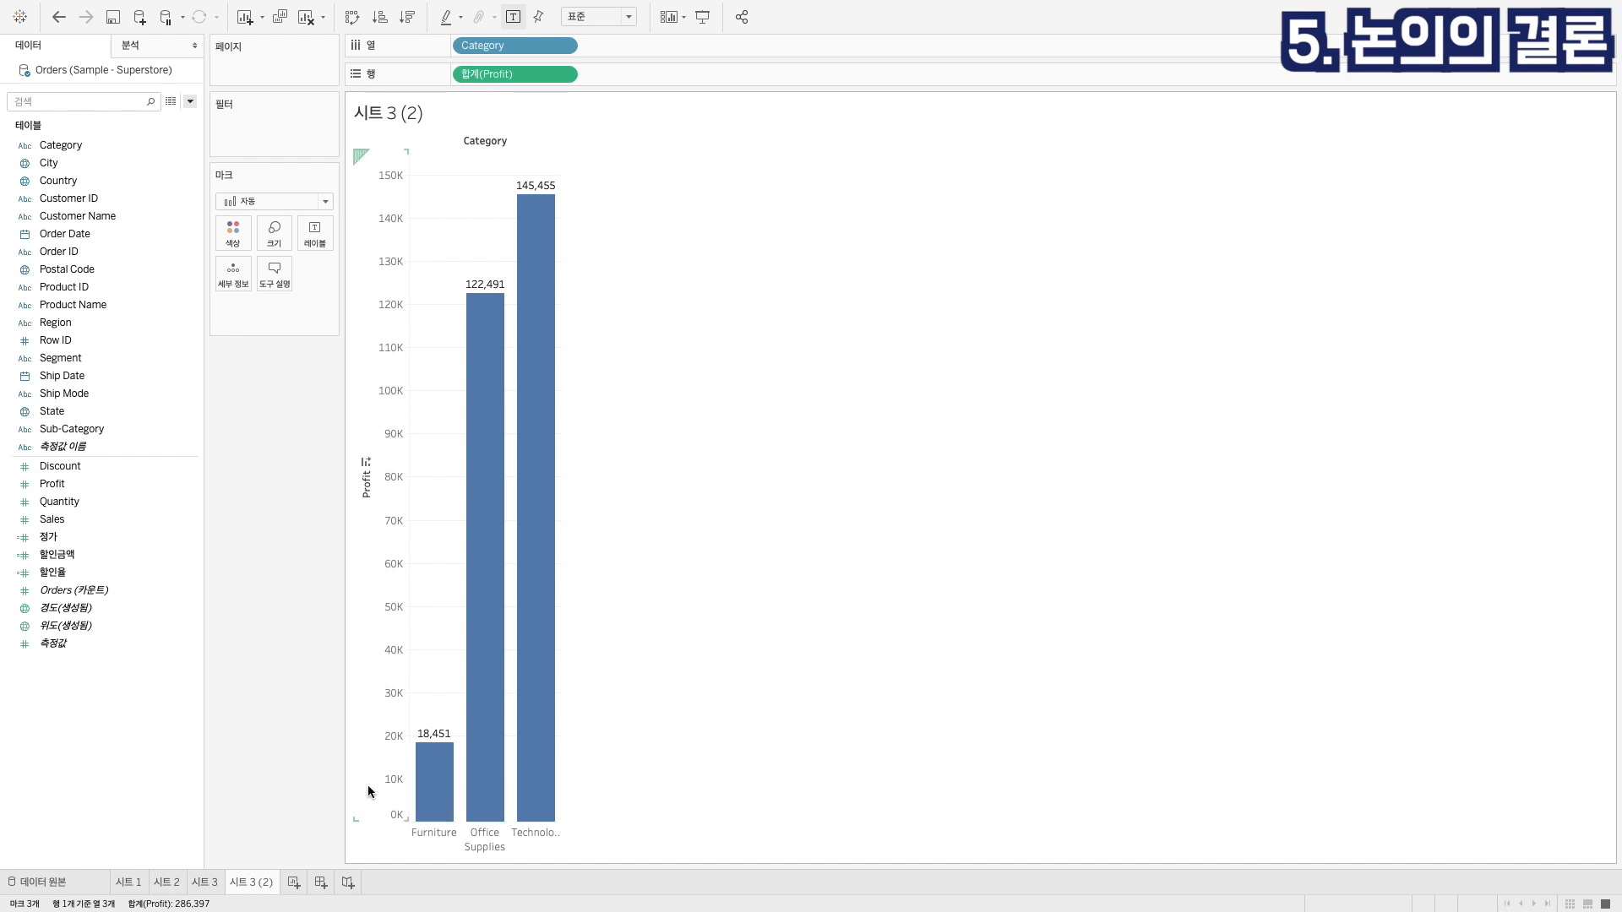
# Examine Furniture's average Discount on 시트 1 against the 할인율 bars per category on 시트 3.
pyautogui.click(145, 886)
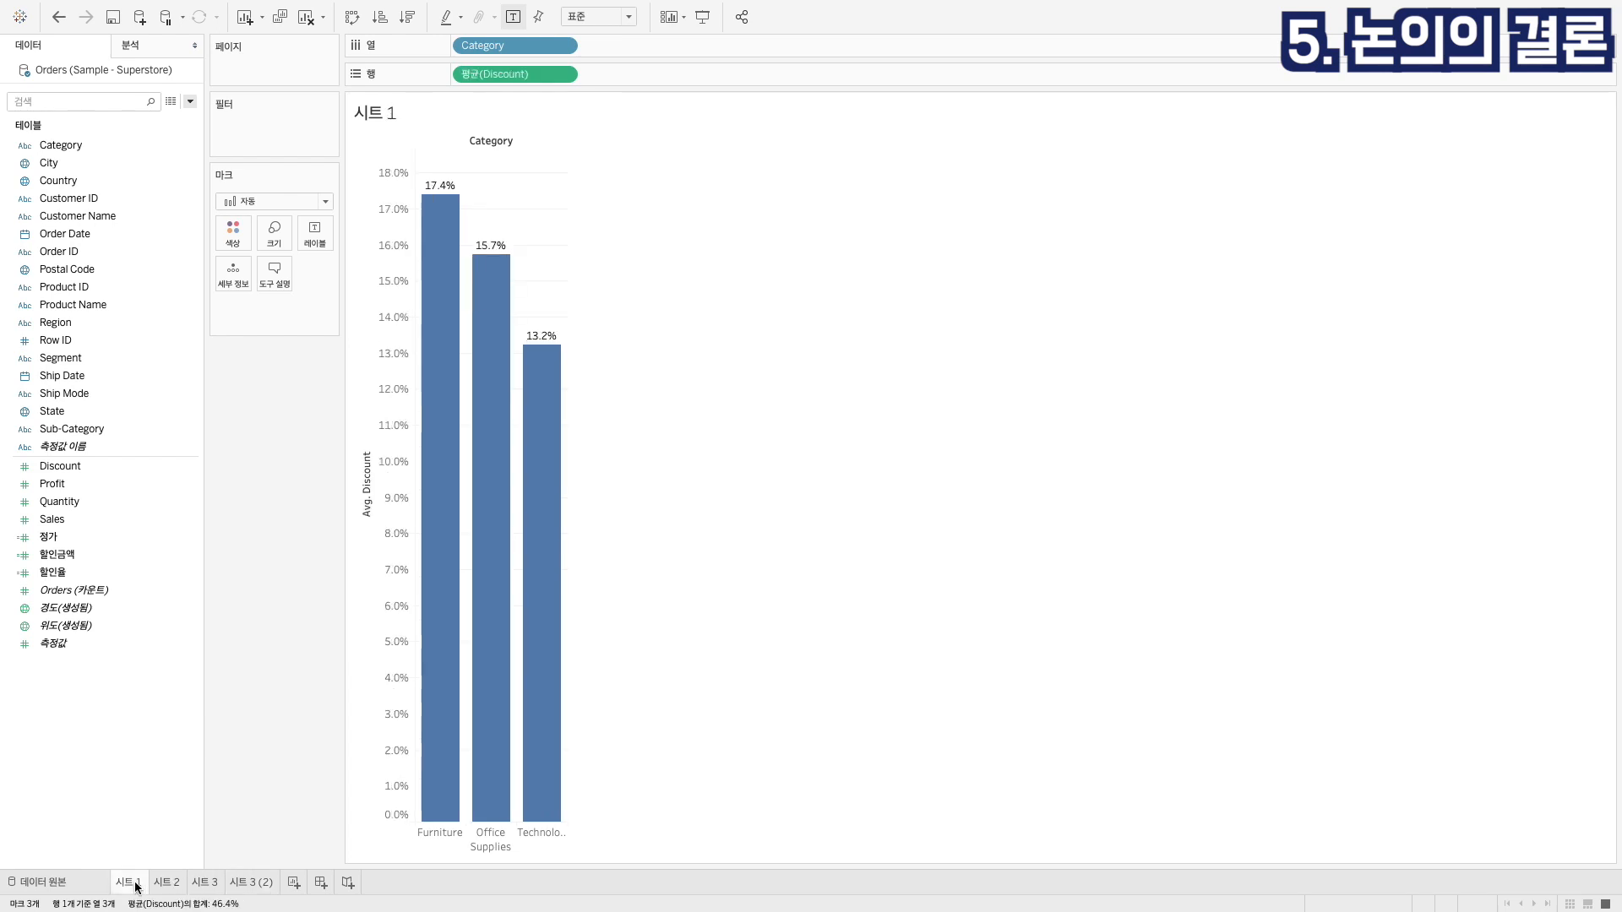
pyautogui.moveTo(454, 252)
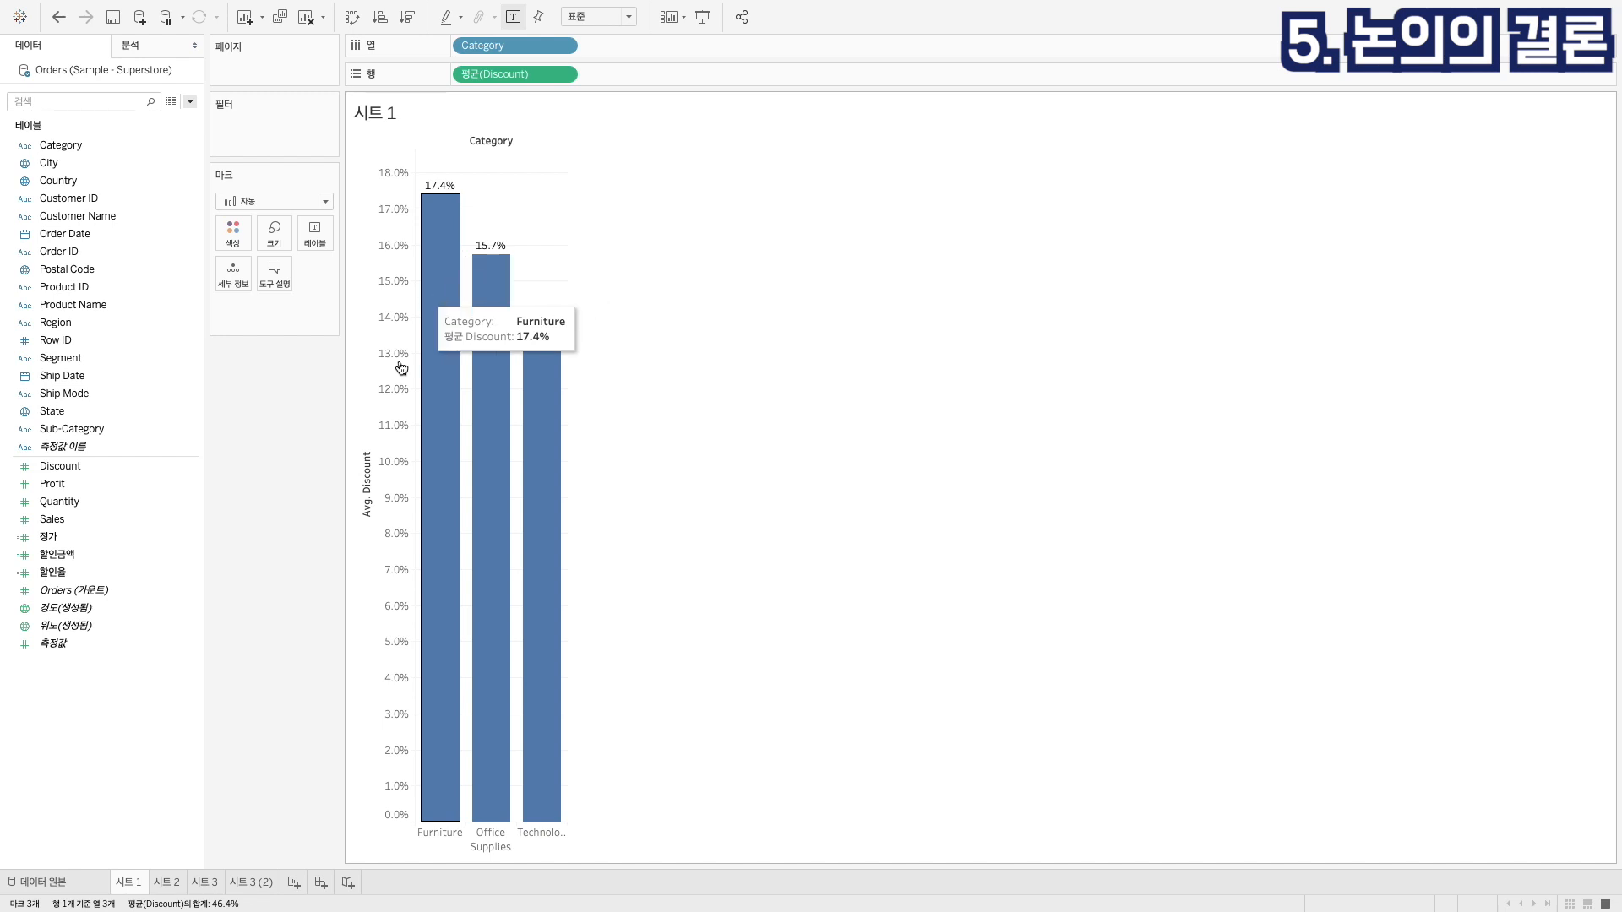
pyautogui.click(201, 883)
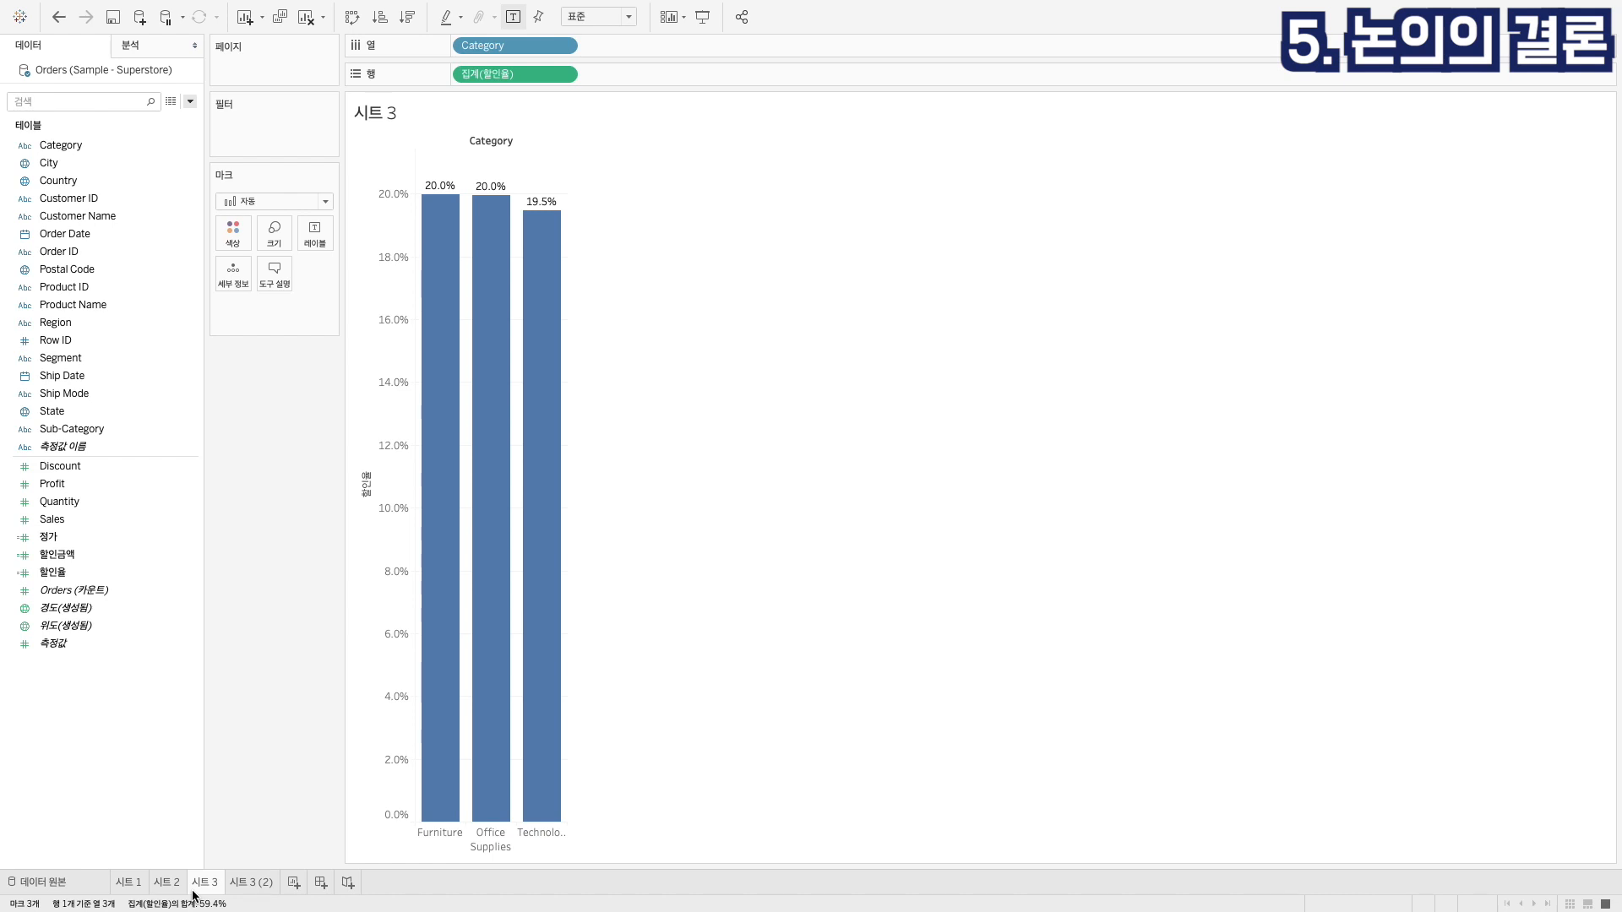